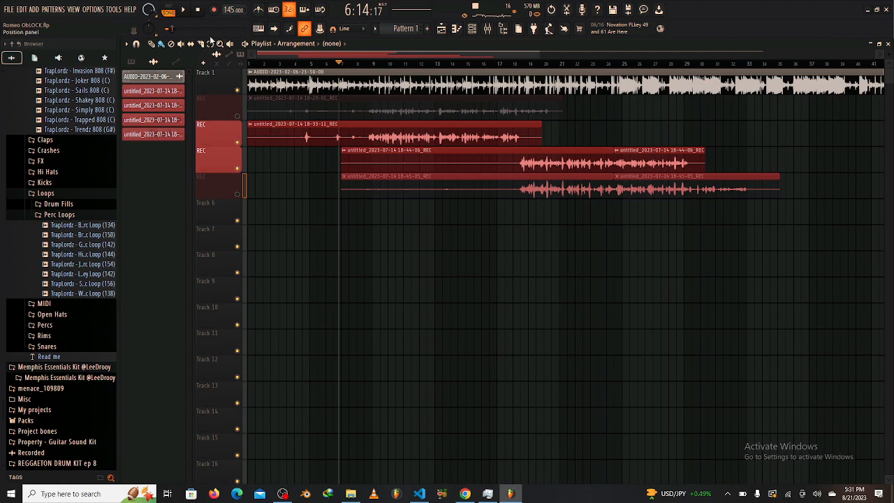
Play the arrangement from the beginning to listen to the recorded vocals over the instrumental, and stop playback.
click(208, 14)
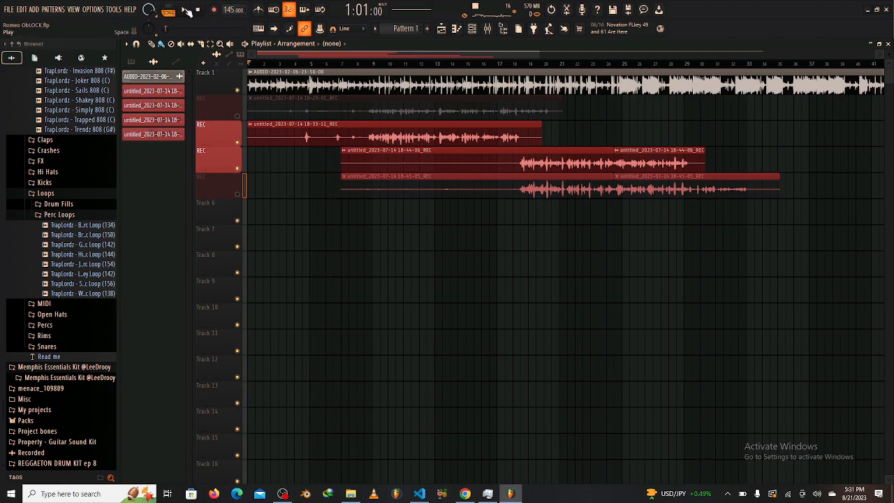
click(187, 12)
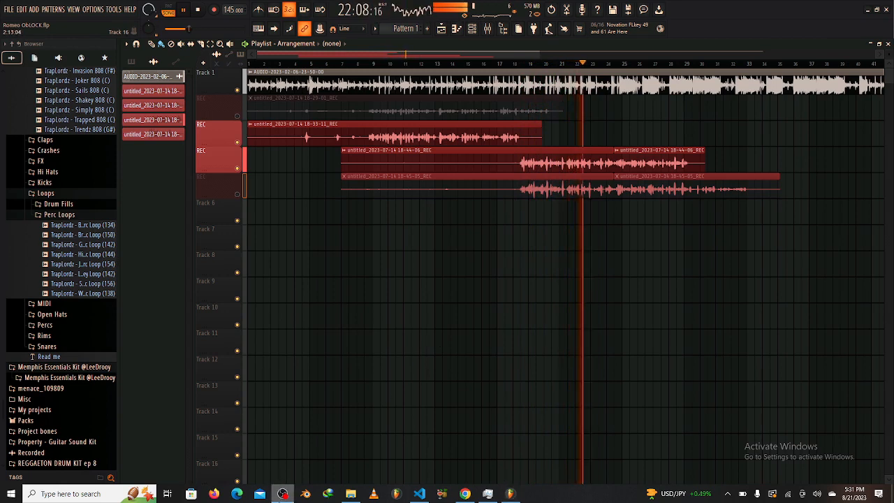
click(461, 371)
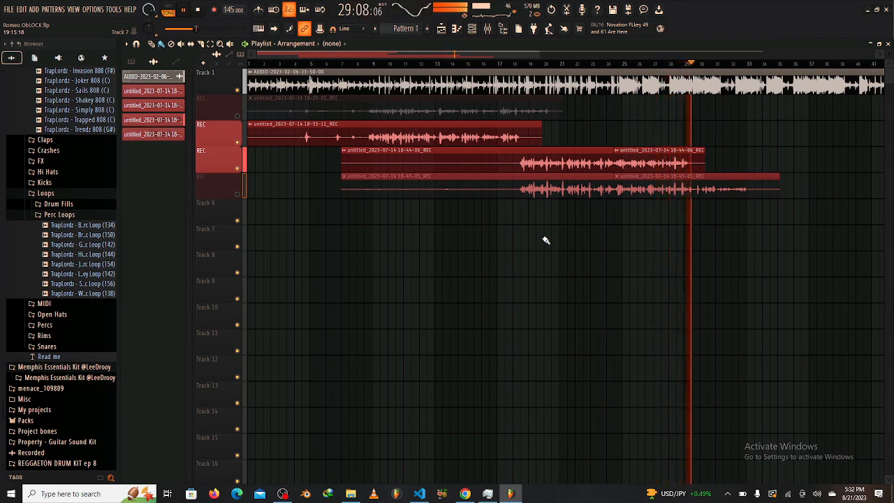
key(space)
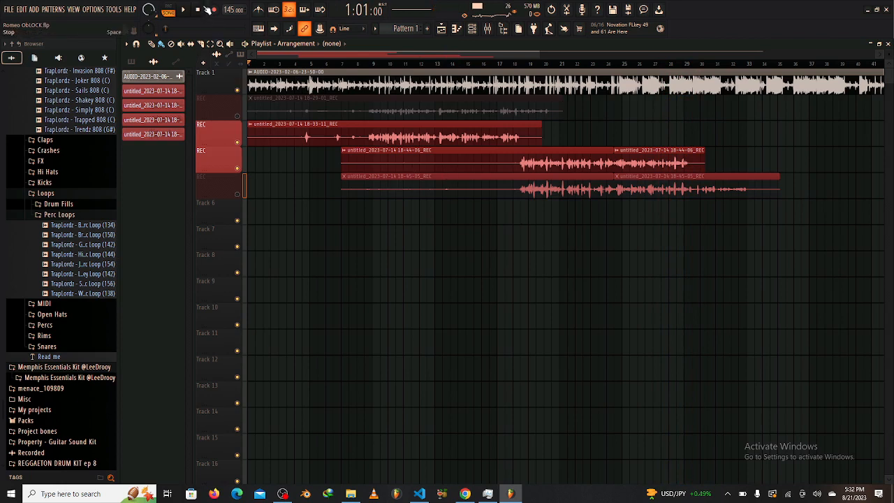
click(185, 12)
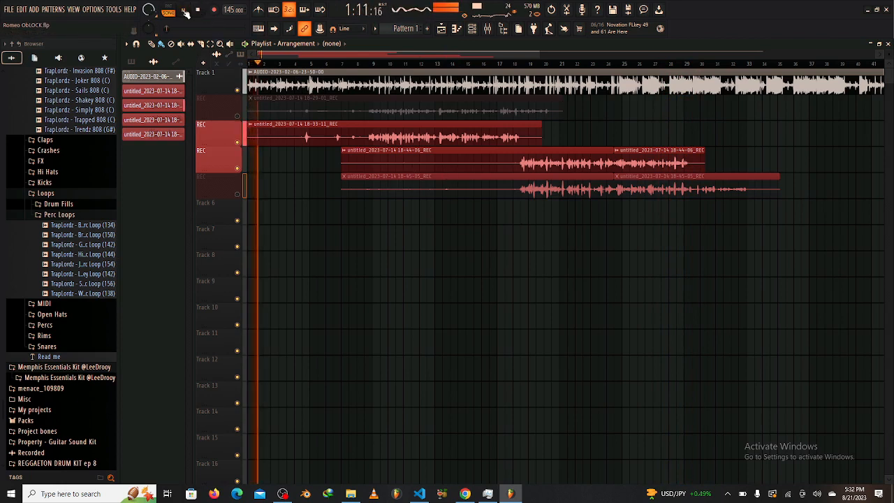
click(198, 10)
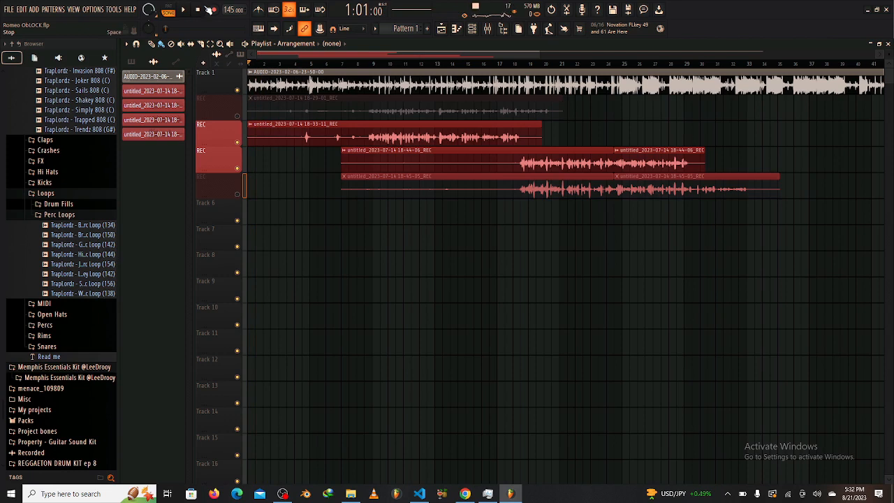
click(419, 495)
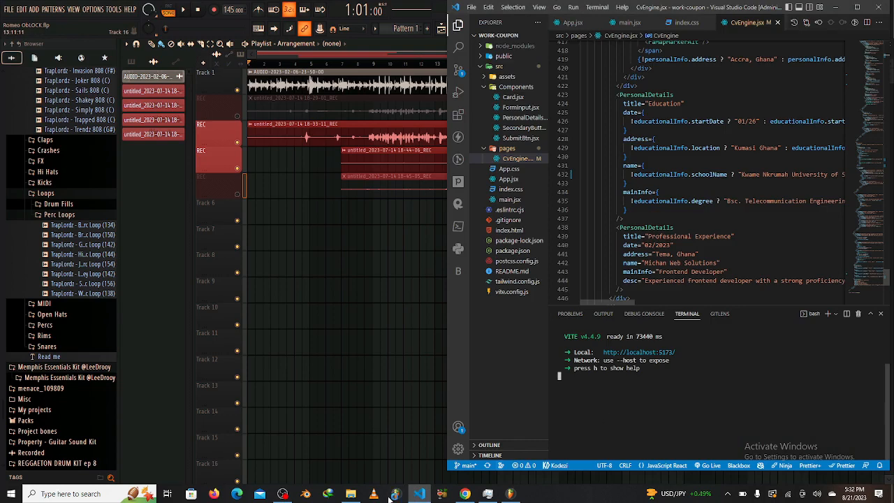
click(419, 495)
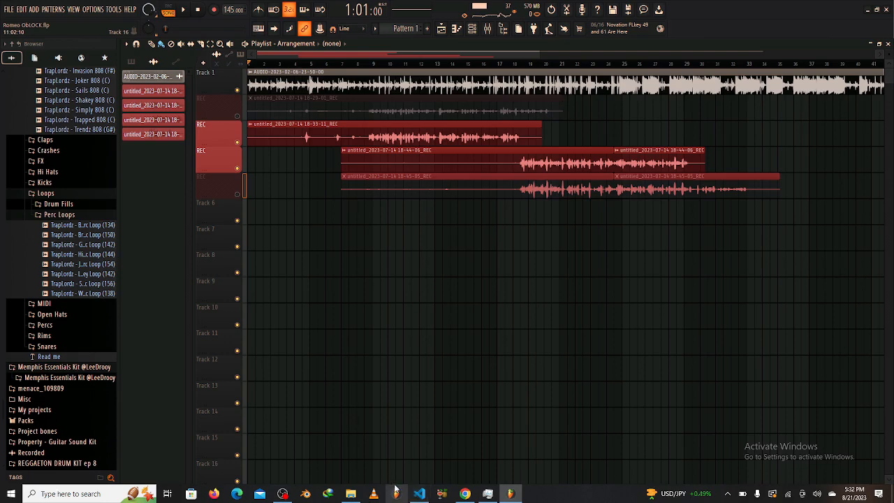
click(488, 494)
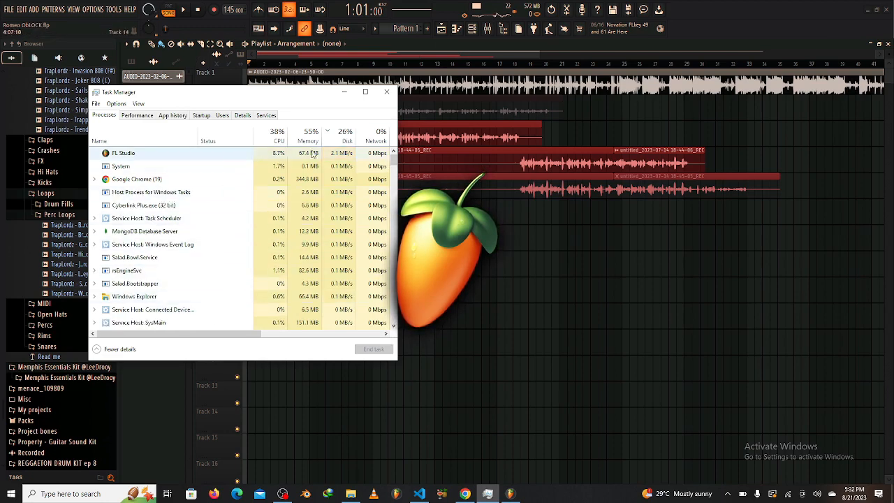
drag(398, 162, 397, 199)
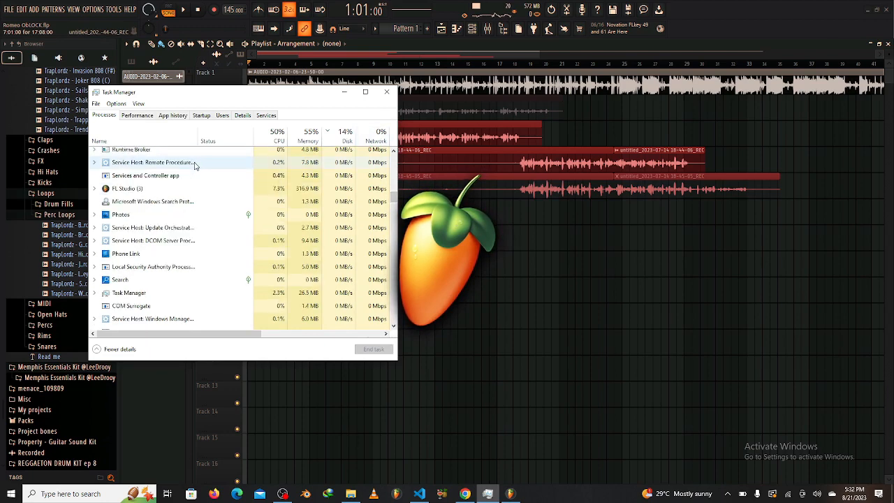
click(195, 164)
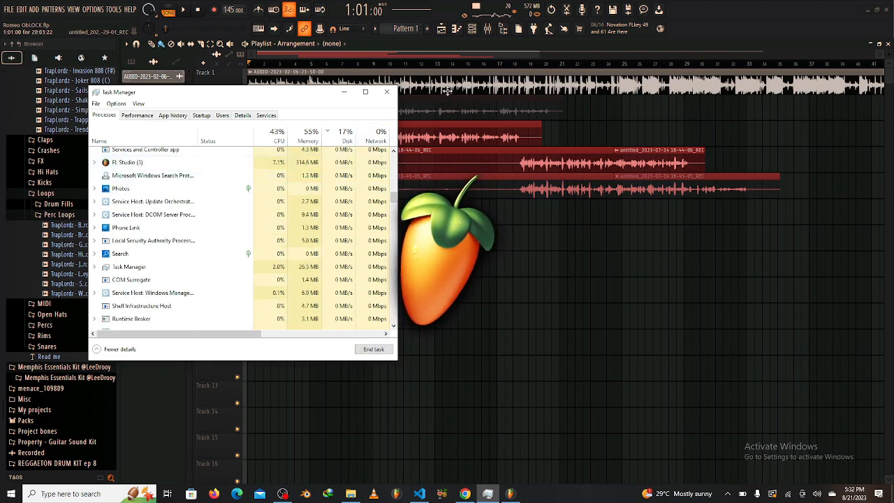
click(423, 54)
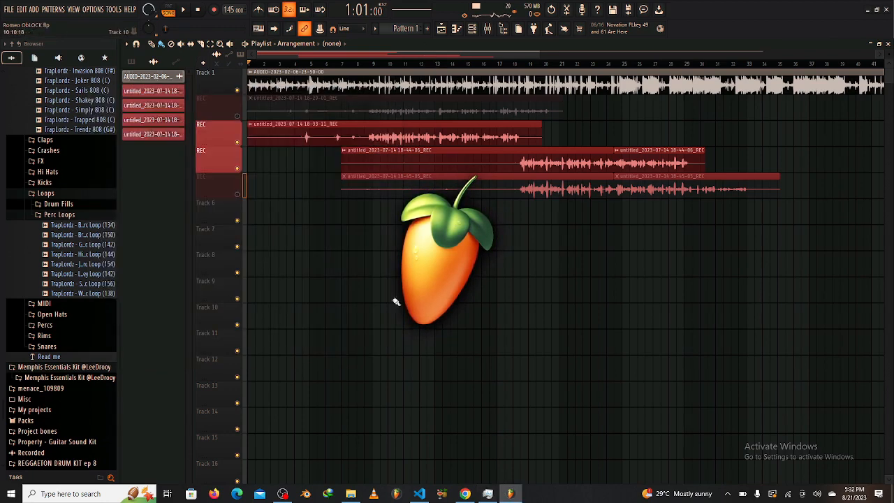
click(487, 28)
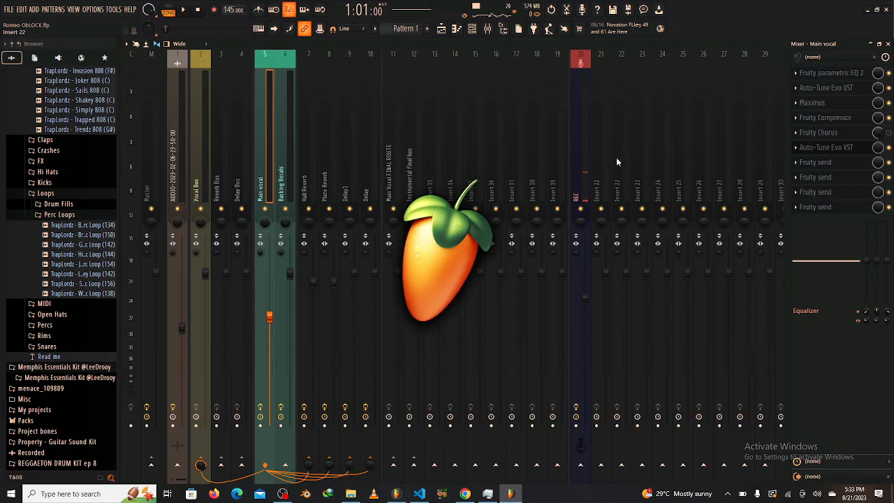
drag(616, 157, 791, 144)
click(529, 123)
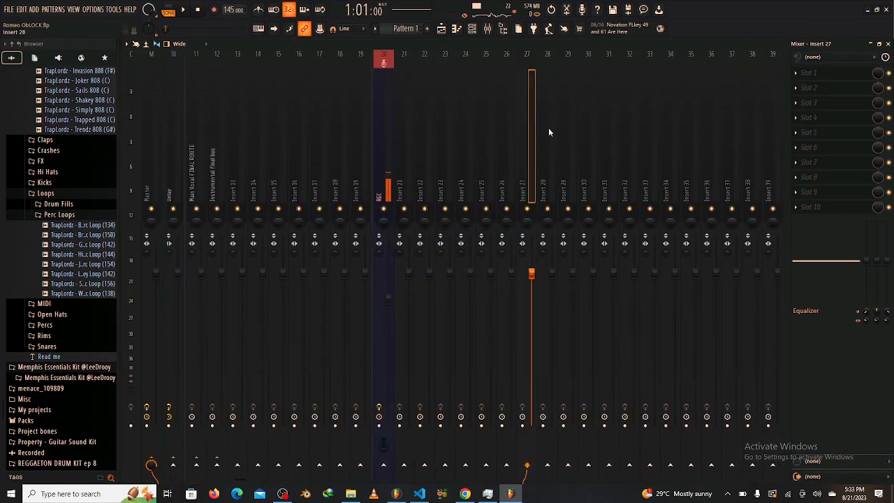
click(454, 29)
click(443, 28)
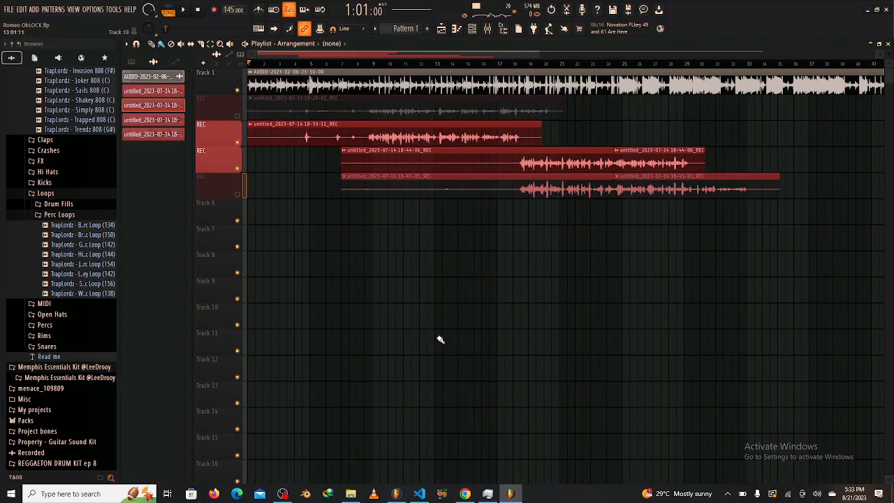
click(395, 493)
click(508, 288)
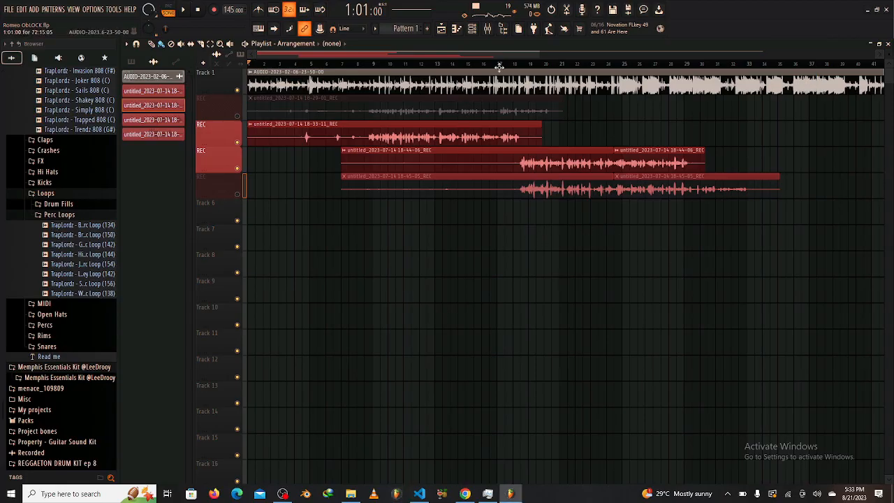
Open the mixer and add group separators before the empty inserts 27 and 30.
click(488, 28)
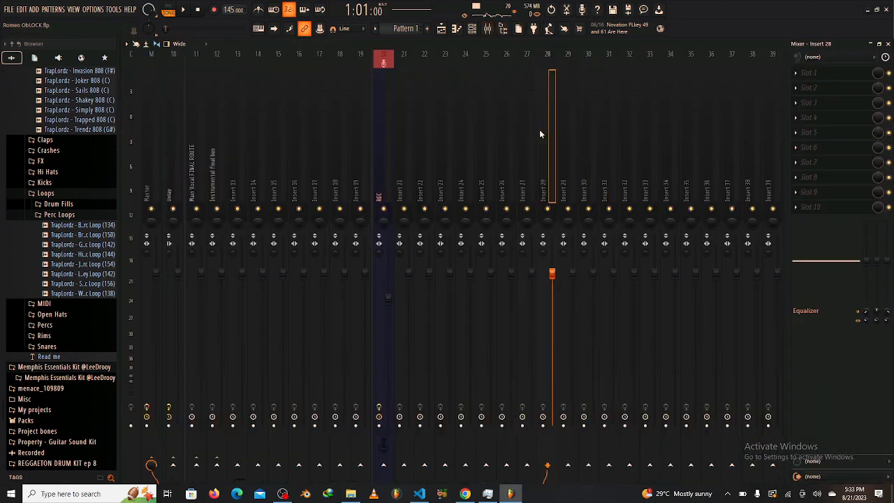
drag(533, 127, 581, 122)
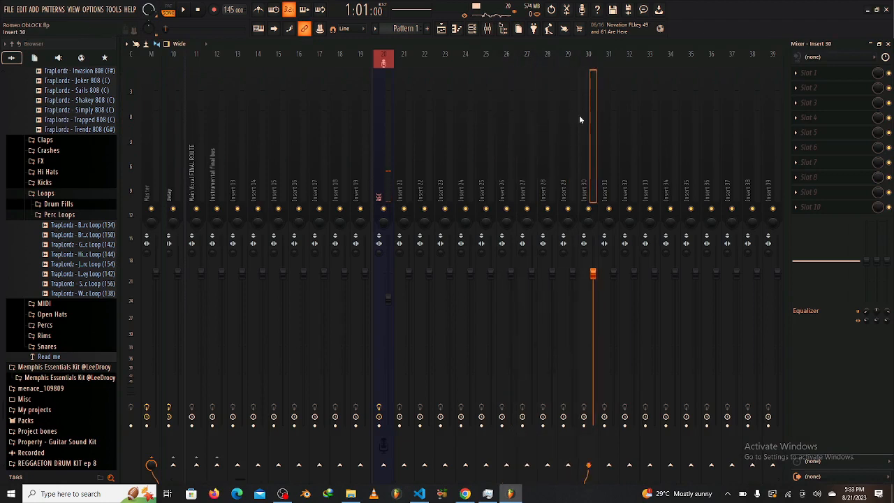
mouse_move(532, 105)
mouse_down()
mouse_move(568, 111)
mouse_move(535, 115)
mouse_up()
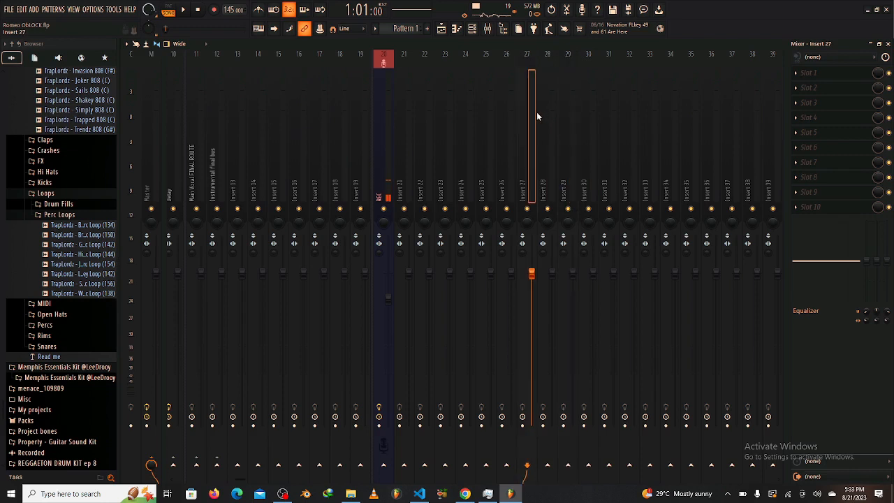
right_click(536, 114)
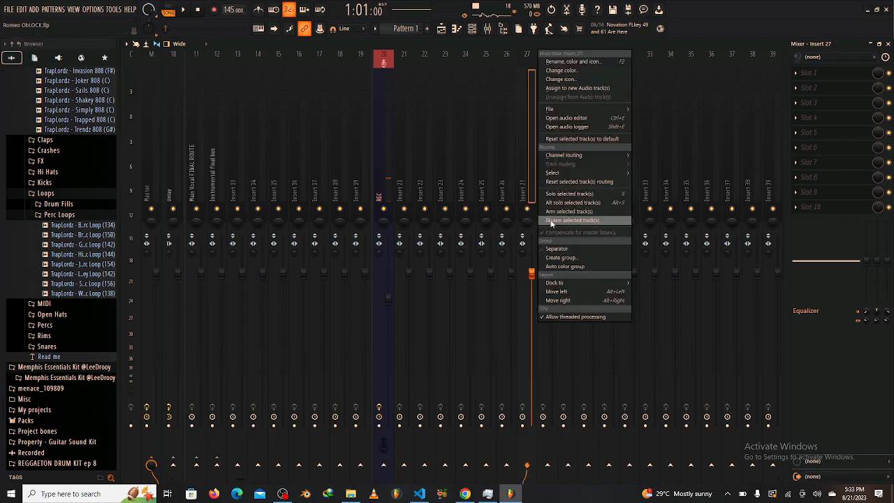
click(556, 248)
right_click(595, 143)
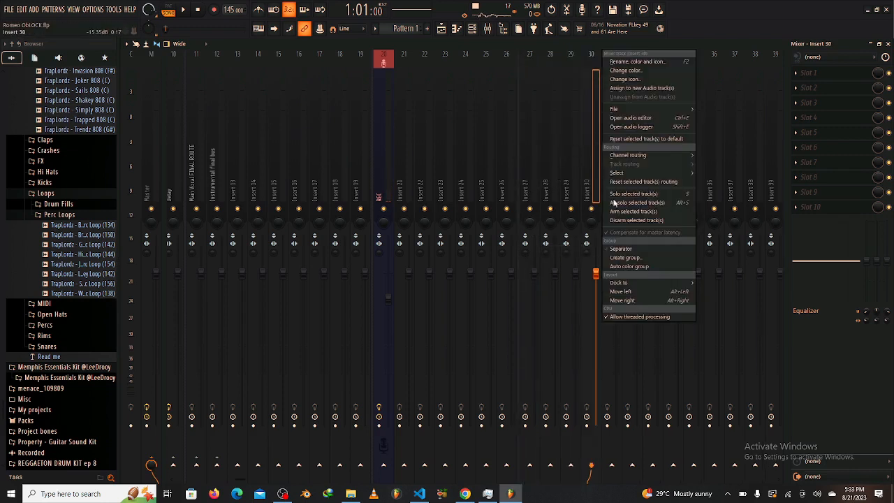
click(632, 249)
Add two more mixer separators, one before insert 32 and one before insert 35.
right_click(636, 148)
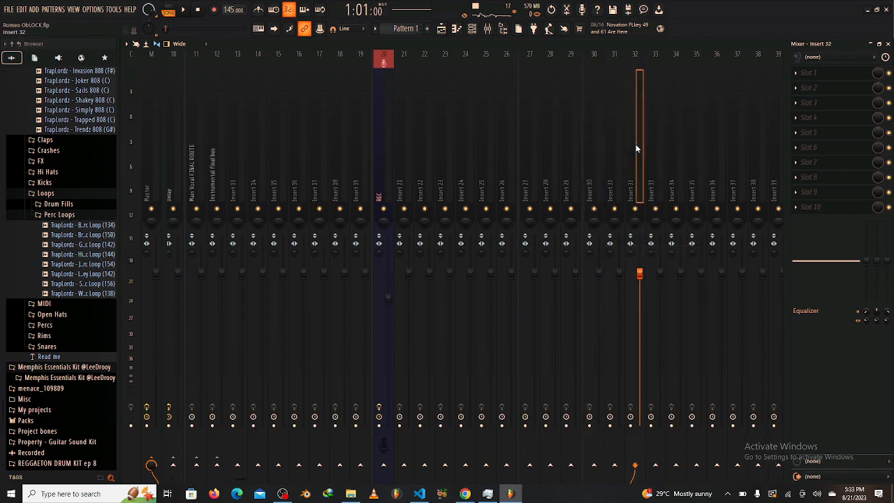
click(666, 247)
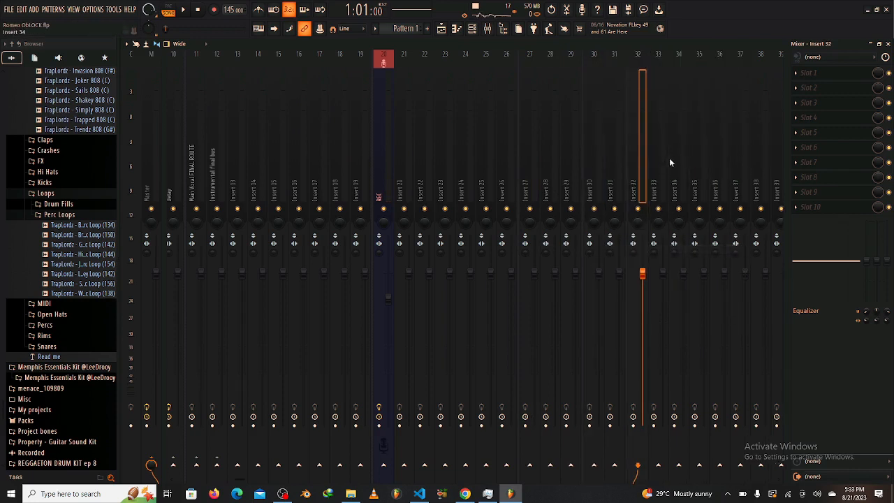
click(701, 154)
right_click(701, 155)
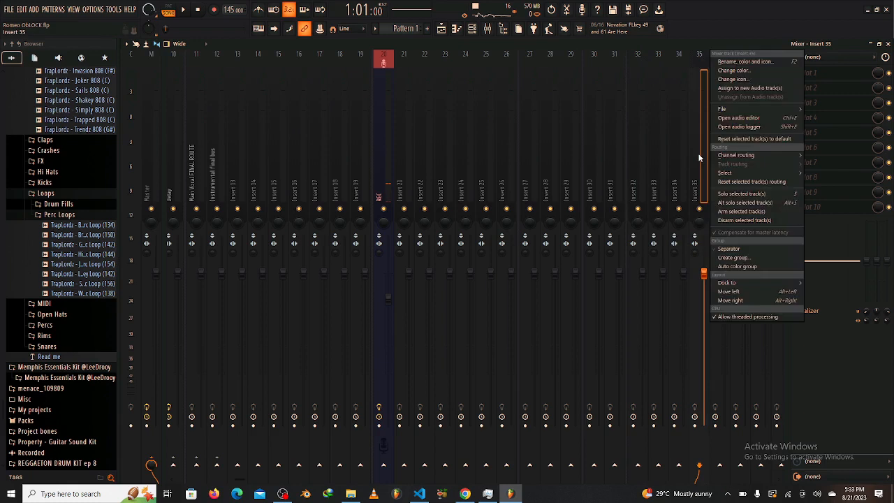
click(685, 169)
click(693, 166)
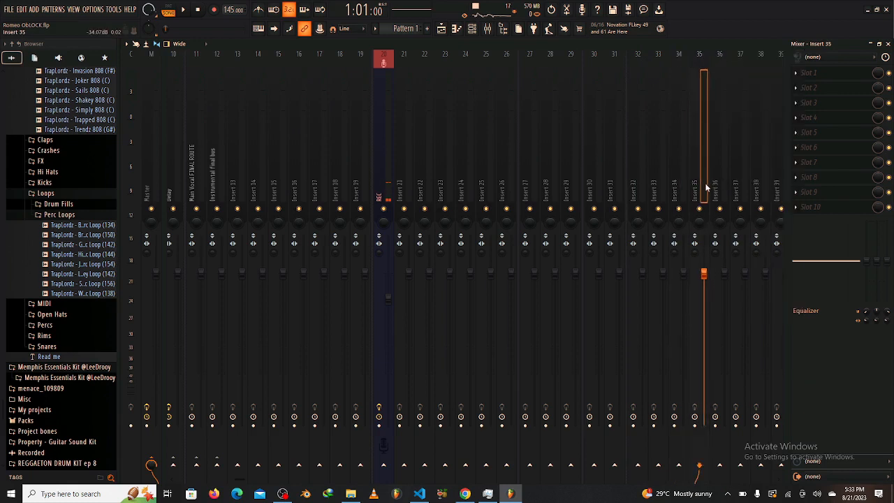
right_click(703, 189)
click(728, 249)
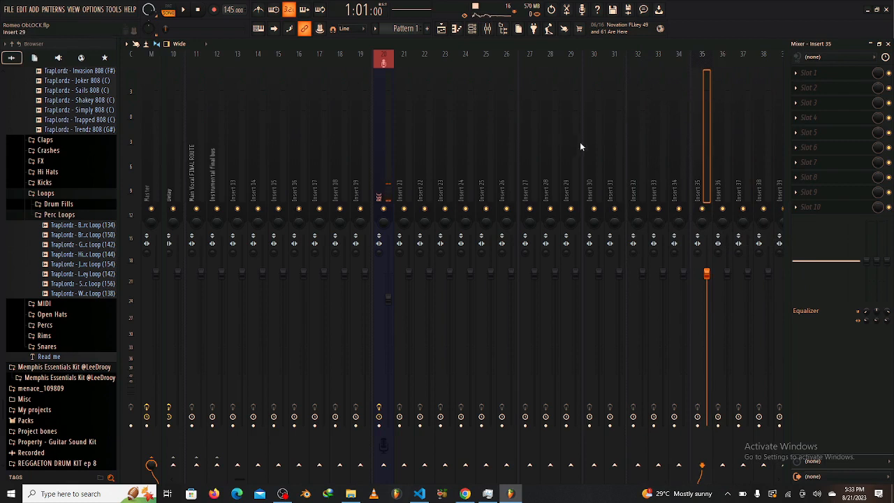
Rename mixer insert 27 as "vocal bus".
click(597, 171)
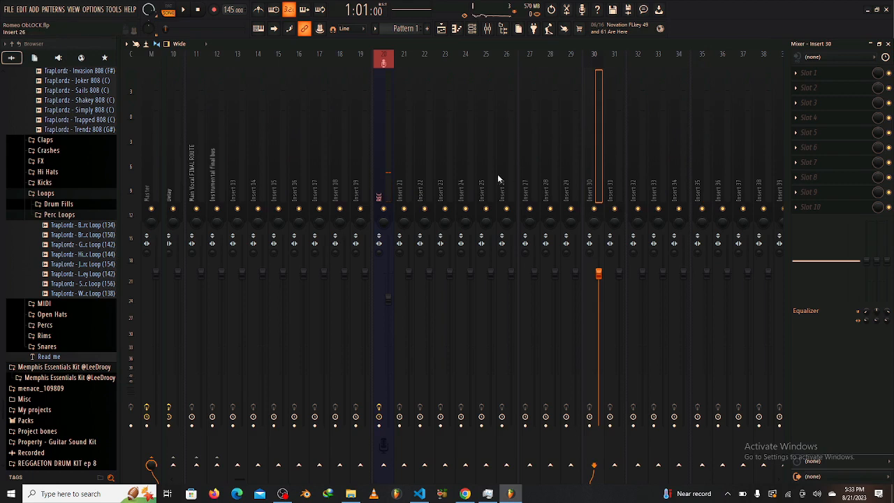
click(525, 169)
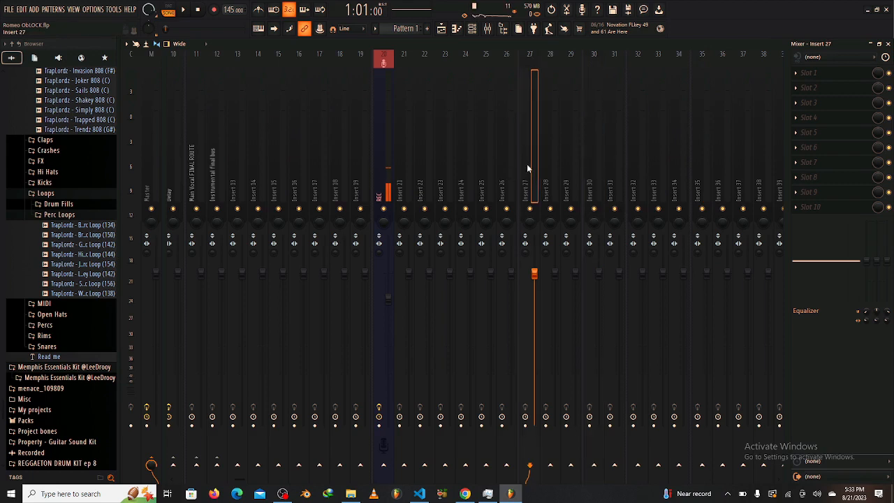
double_click(529, 163)
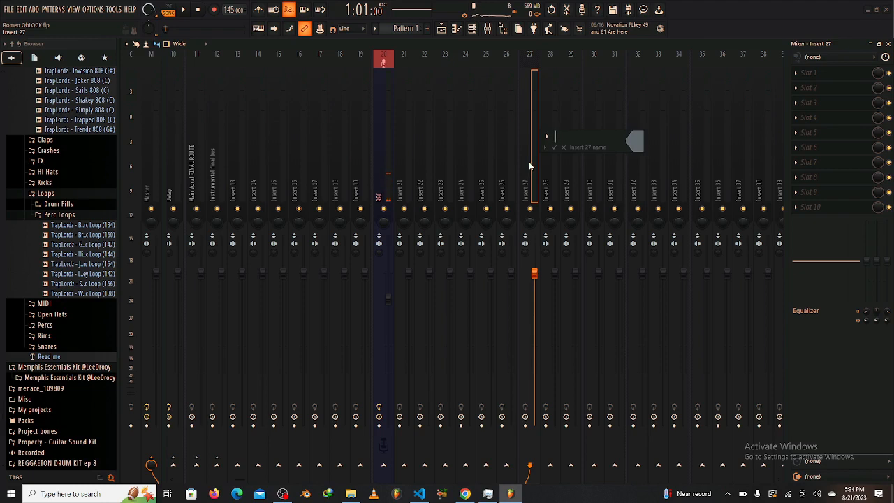
text(vocal bus)
key(Return)
Rename mixer insert 28 as "reverb bus".
click(556, 187)
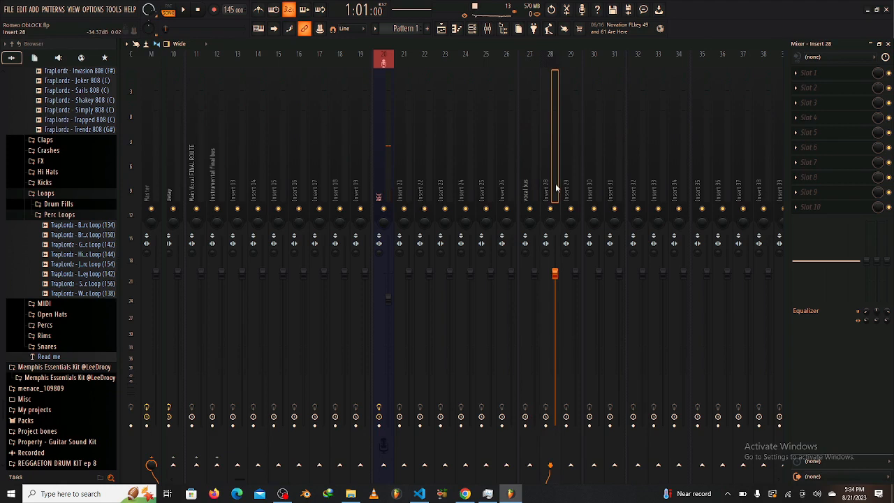
key(F2)
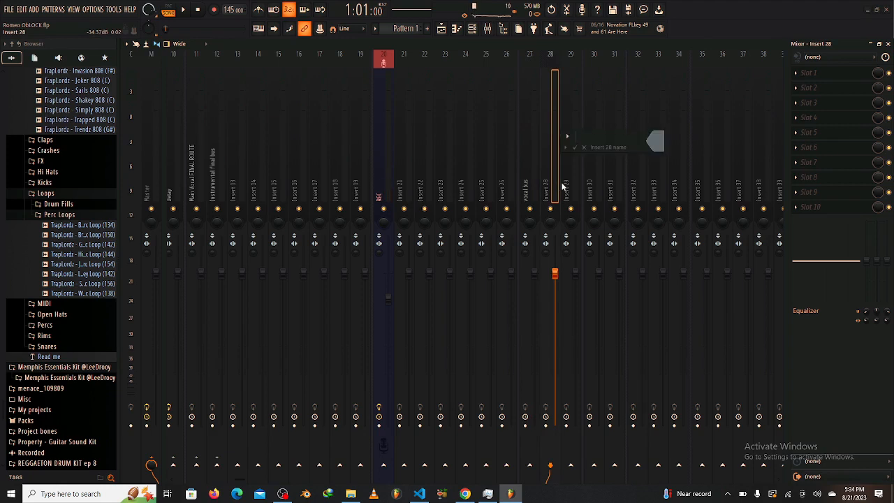
text(reverb)
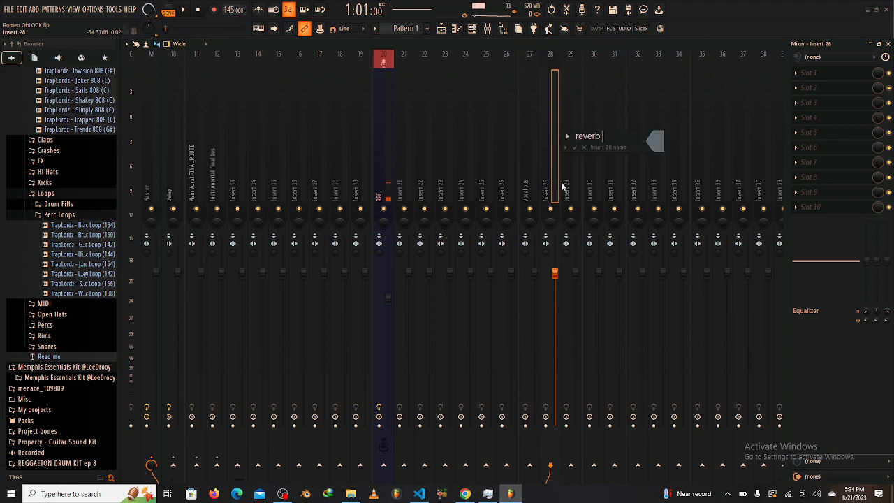
text( bus)
key(Return)
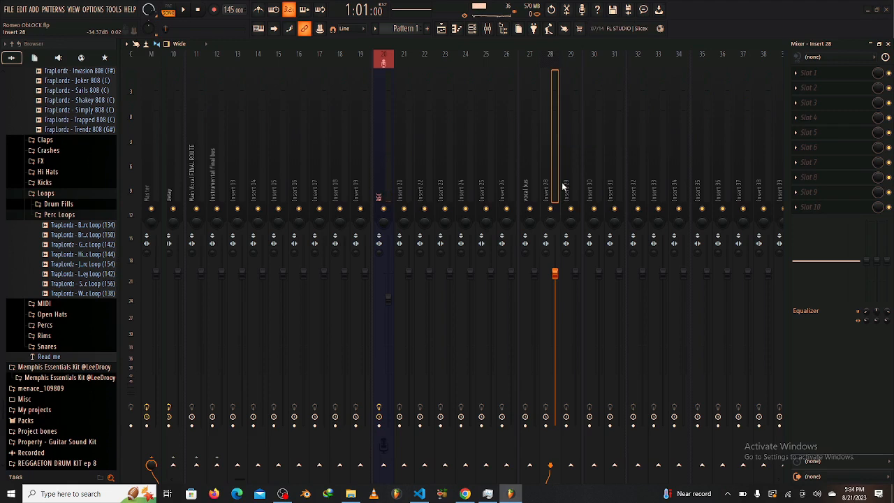
Rename mixer insert 29 as "delay Bus".
click(571, 190)
double_click(571, 189)
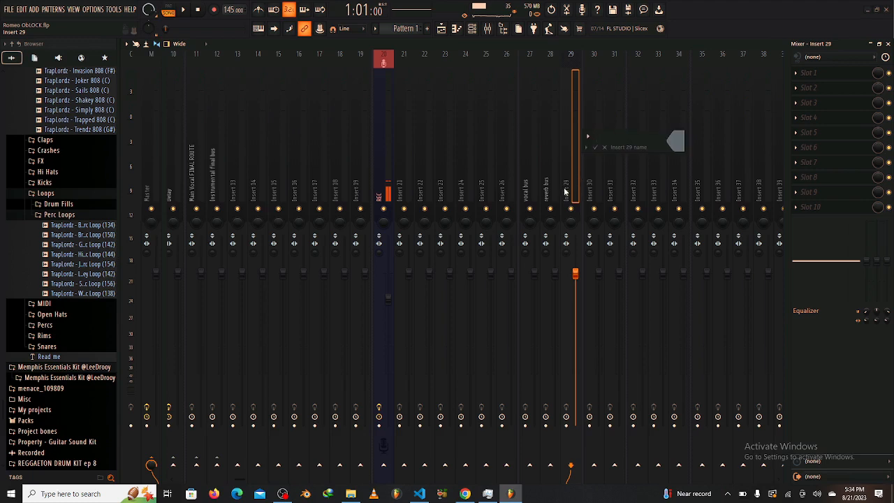
text(delay Bus)
key(Return)
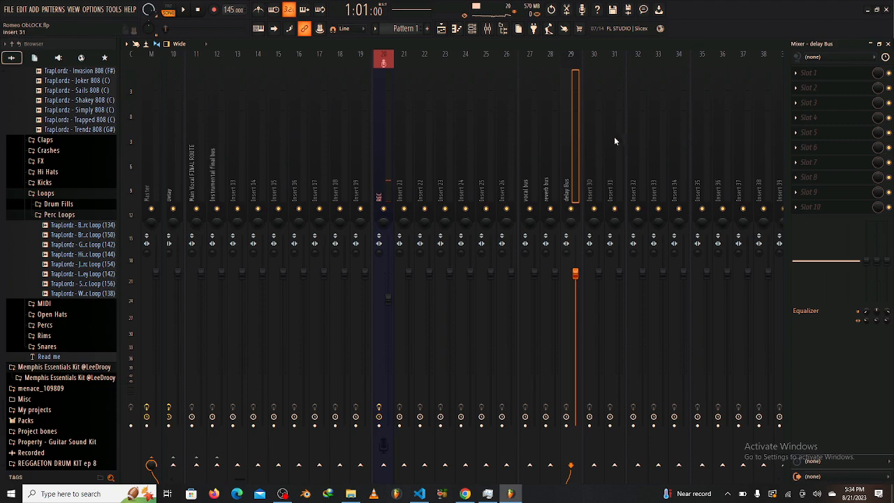
Rename mixer insert 30 as "main vocal".
click(595, 159)
key(F2)
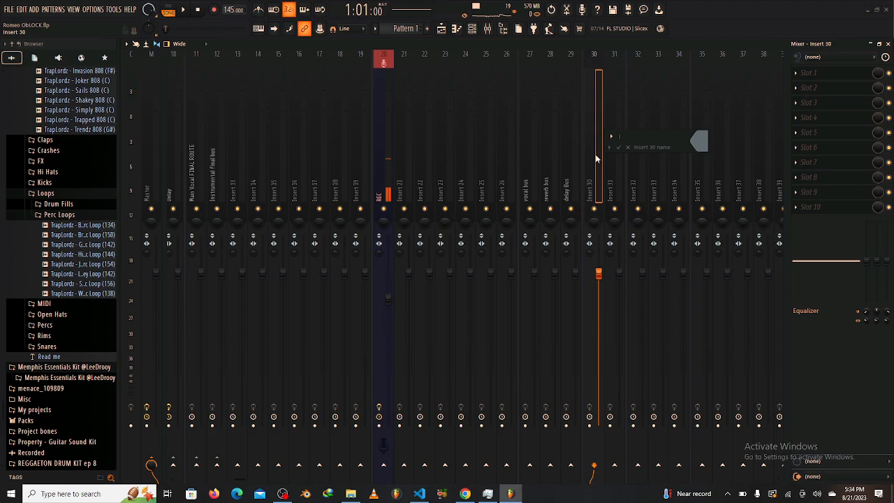
text(main )
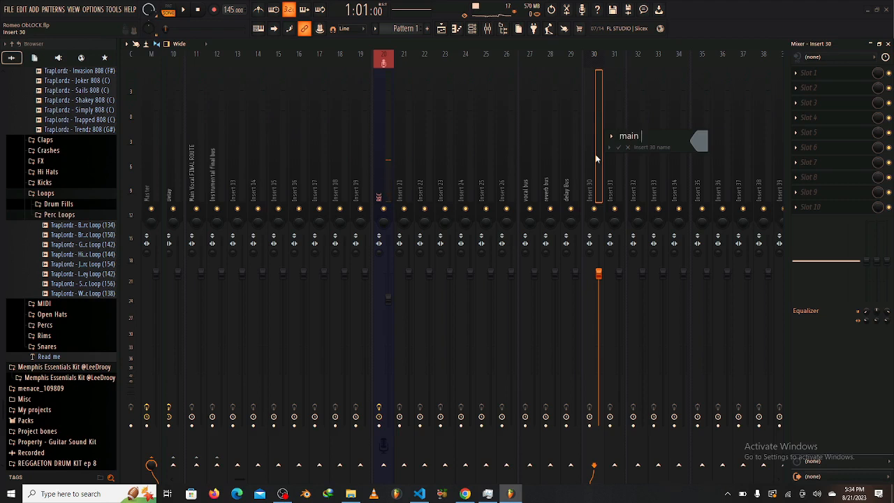
text(vocal)
key(Return)
Rename mixer insert 31 as "backvocals".
click(617, 164)
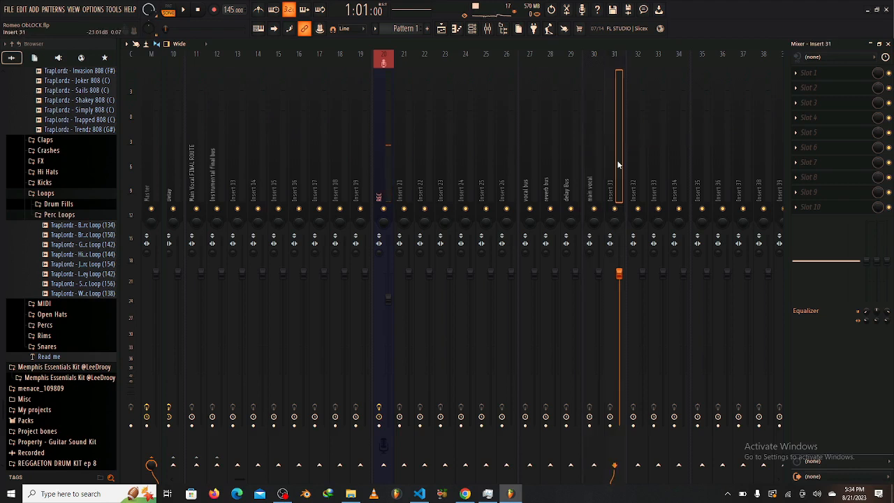
key(F2)
text(back)
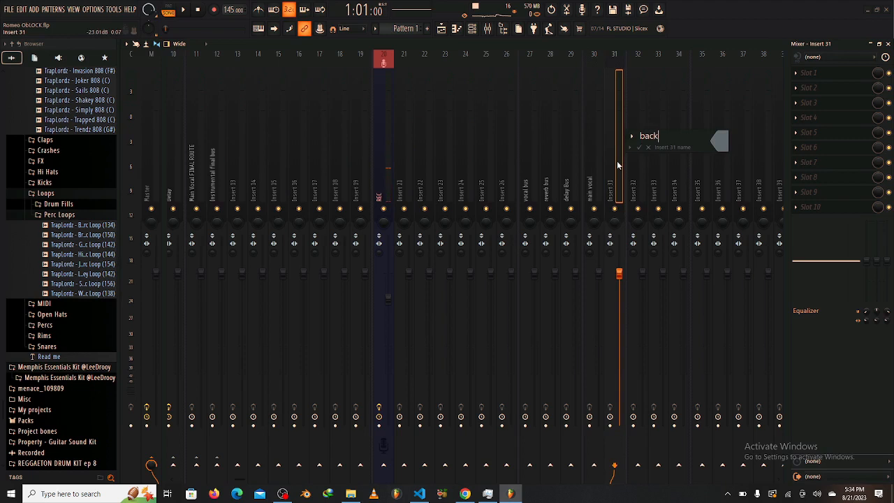
text(vocals)
key(Return)
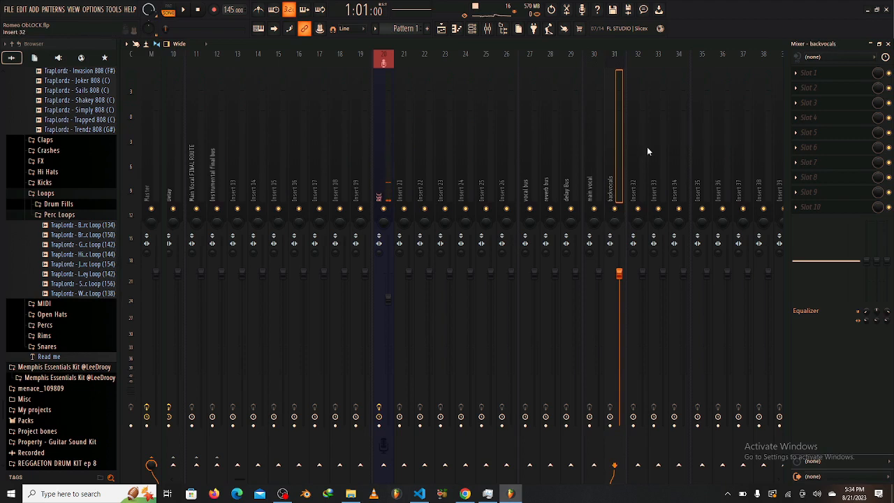
Rename mixer insert 32 as "hall reverb".
click(643, 148)
key(F2)
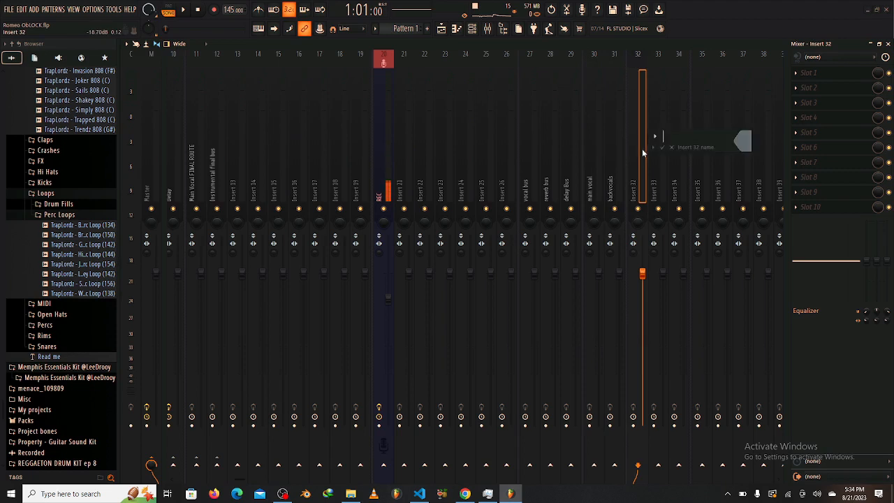
text(re)
text(hall)
text( reverb)
key(Return)
Rename mixer insert 33 as "plate reverb".
click(660, 163)
key(F2)
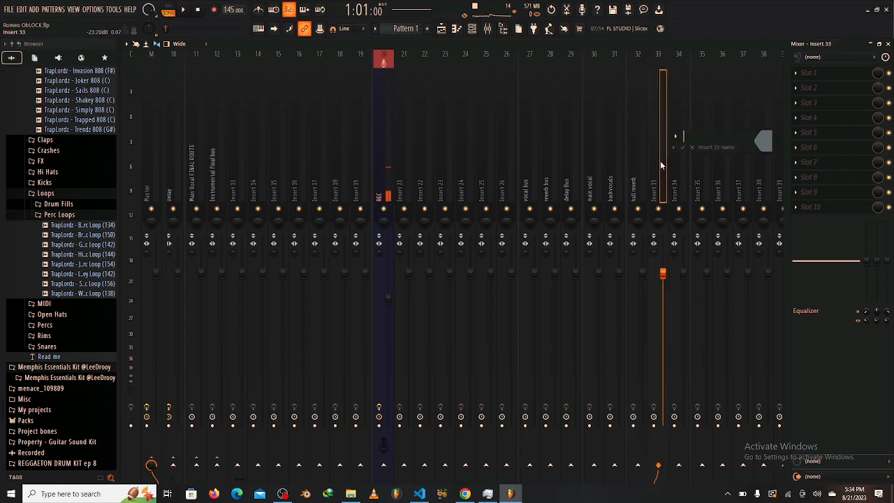
text(plate reverb)
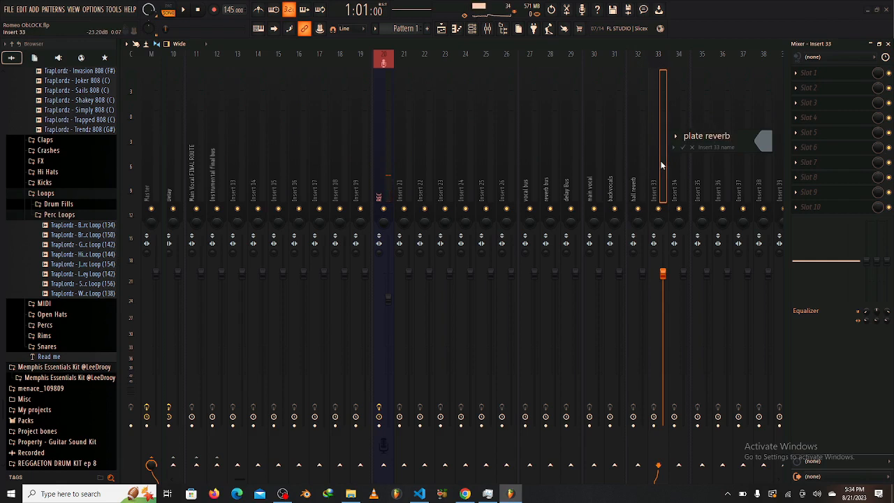
key(Return)
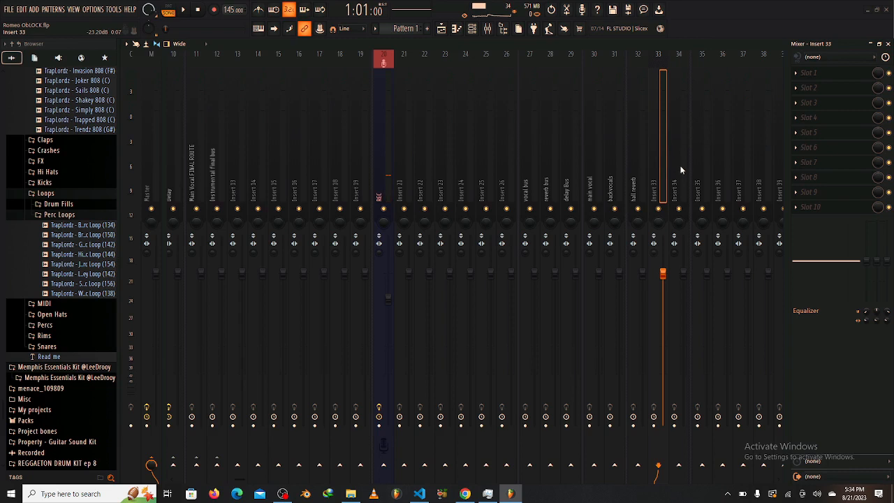
Rename mixer insert 34 as "delay".
click(681, 169)
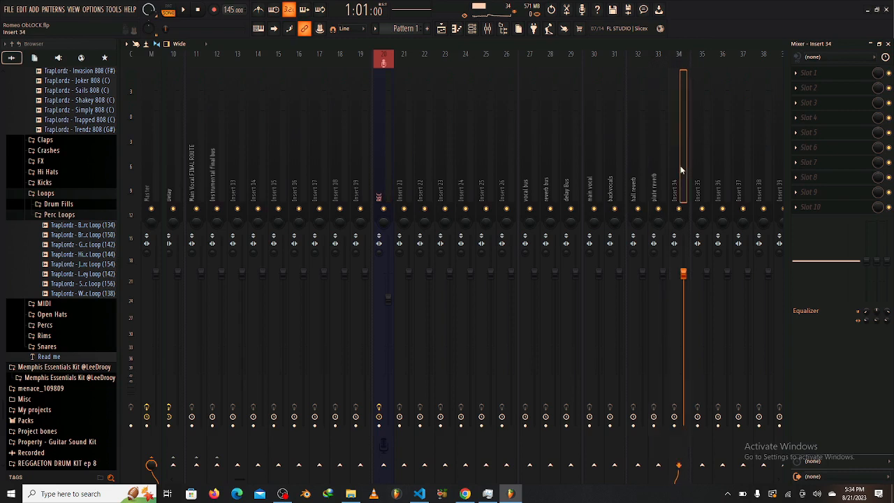
key(F2)
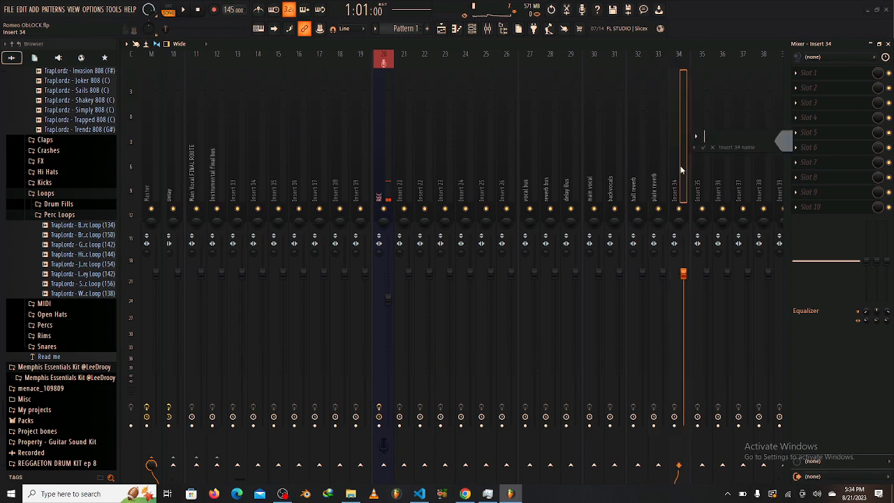
text(de)
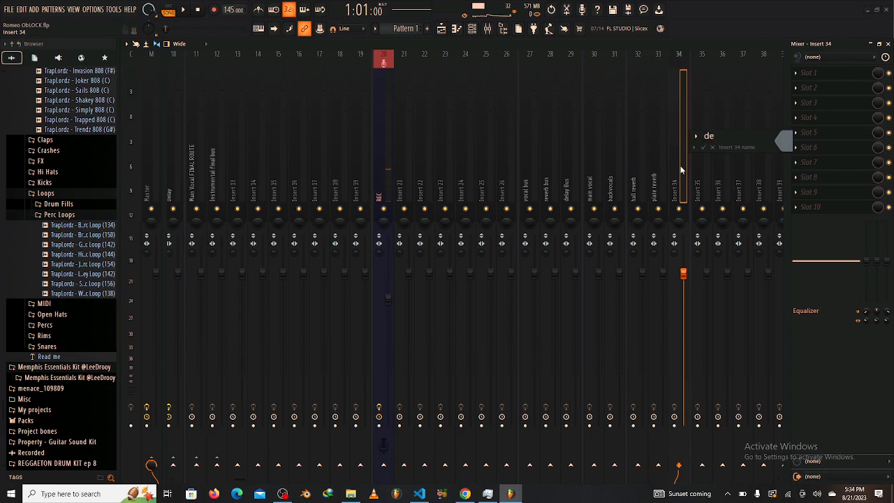
text(lay)
key(Return)
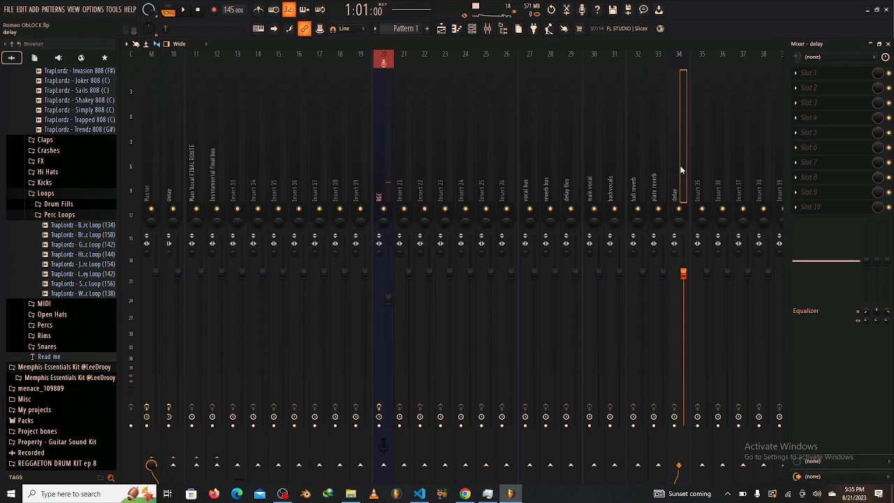
Route the main vocal and backvocals inserts together to the vocal bus only.
click(601, 176)
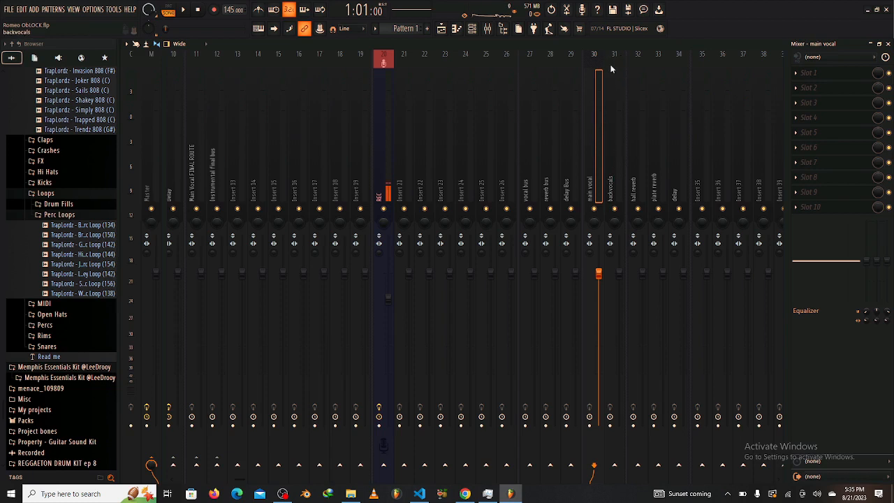
ctrl+click(617, 145)
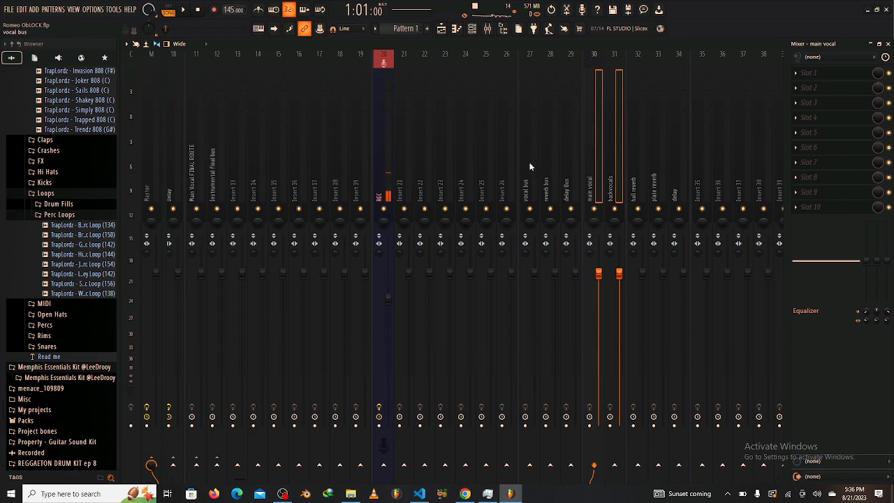
right_click(532, 468)
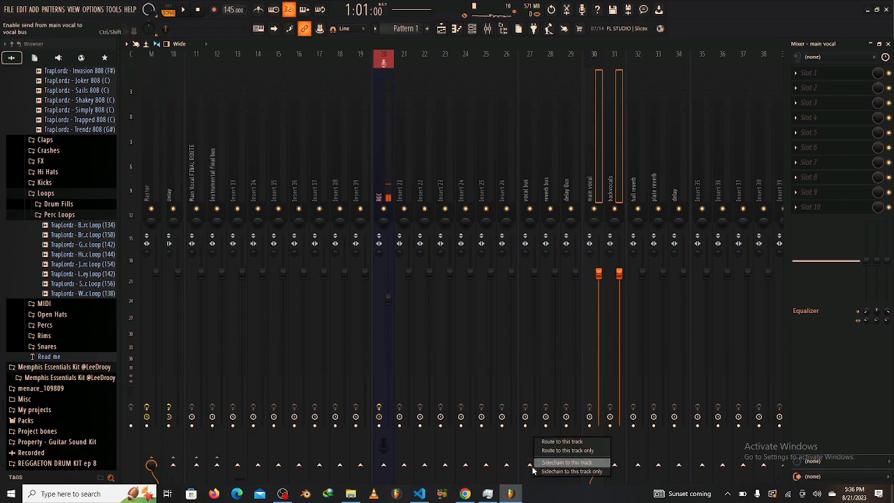
click(571, 450)
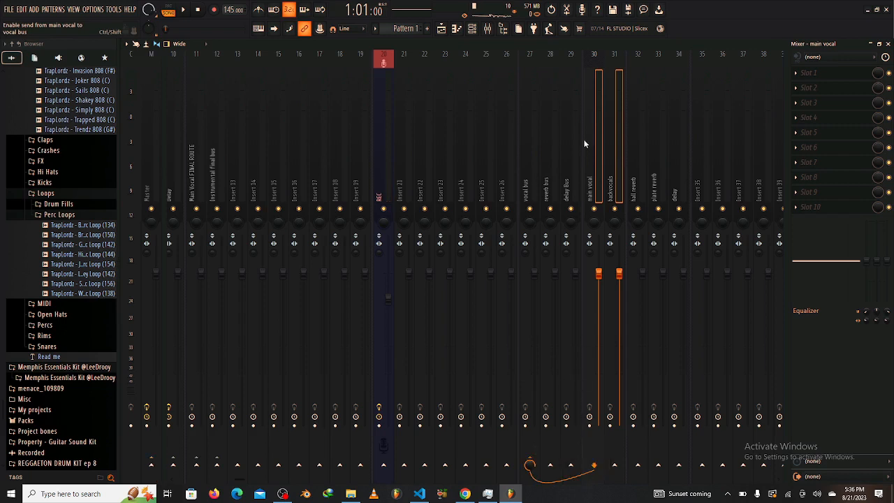
Check the output routing of the main vocal and backvocals inserts against that of the hall reverb insert.
click(600, 145)
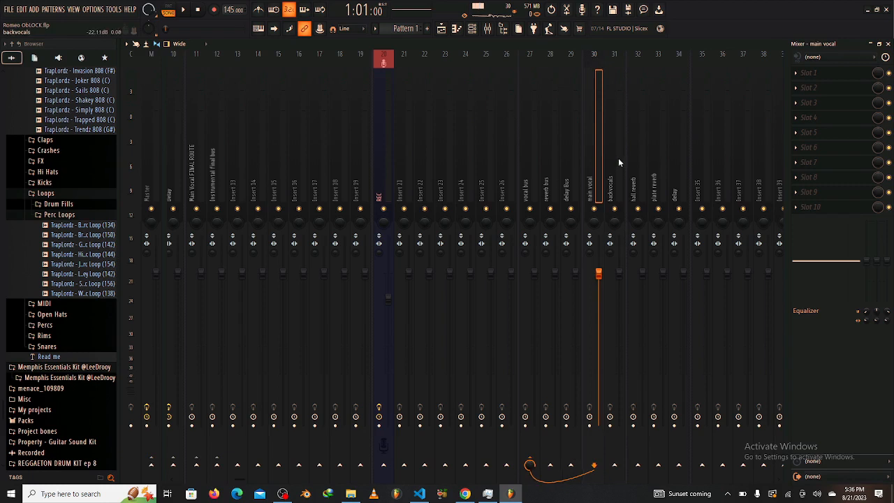
click(617, 157)
click(601, 159)
click(637, 185)
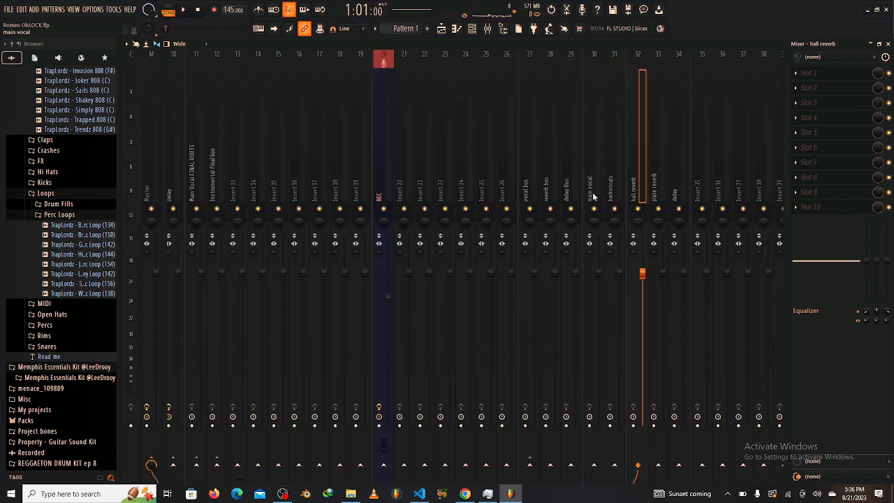
key(Left)
key(Left)
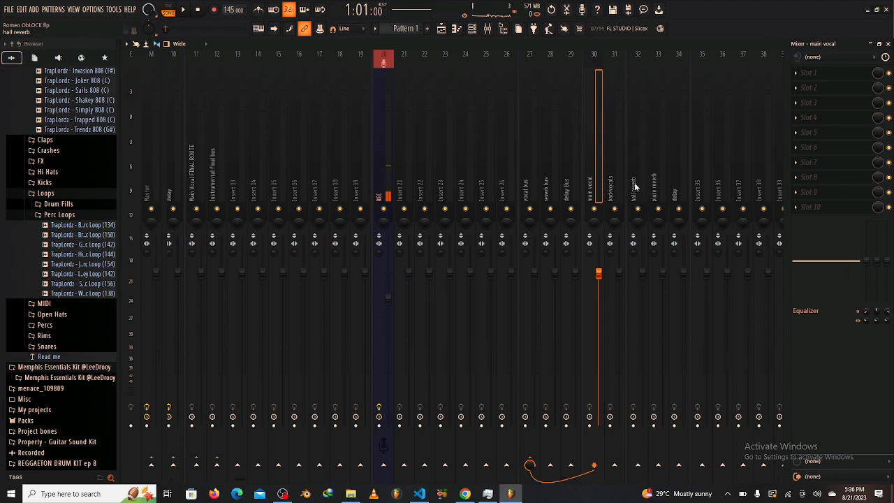
Route the hall reverb and plate reverb inserts together to the reverb bus only.
click(634, 184)
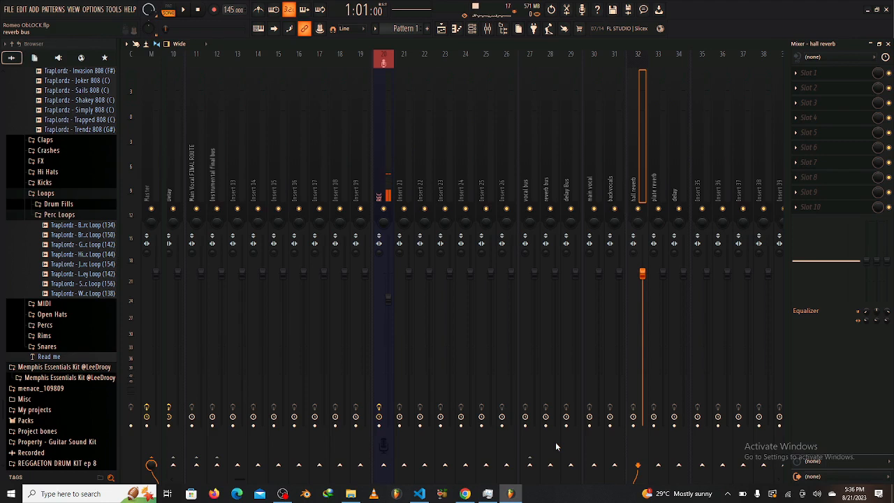
click(660, 193)
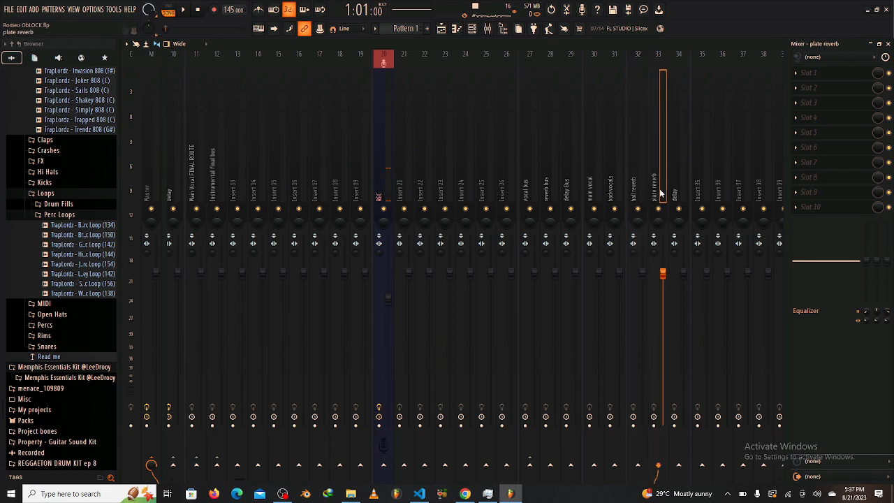
ctrl+click(642, 193)
right_click(557, 462)
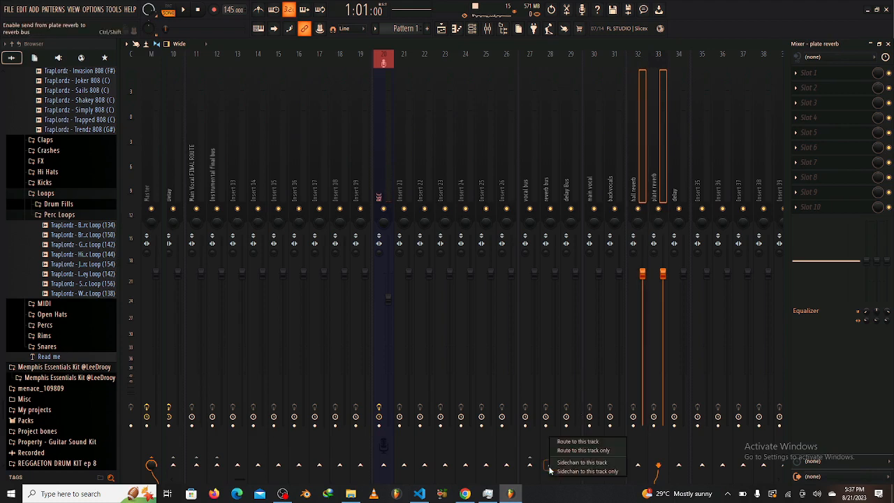
click(565, 450)
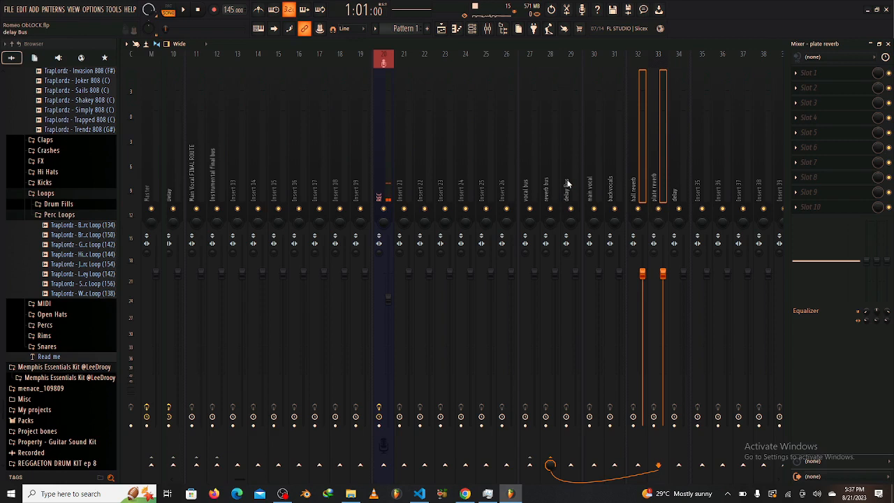
Route the delay insert on track 34 to the delay Bus only.
click(678, 156)
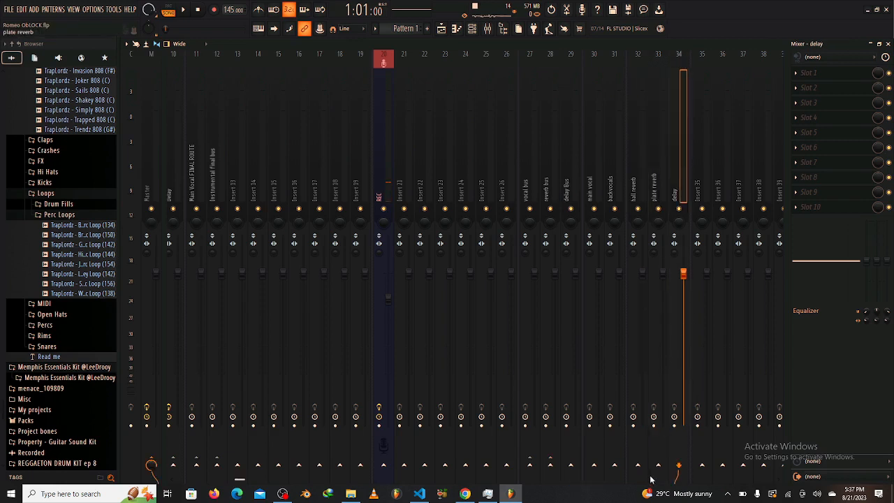
right_click(571, 467)
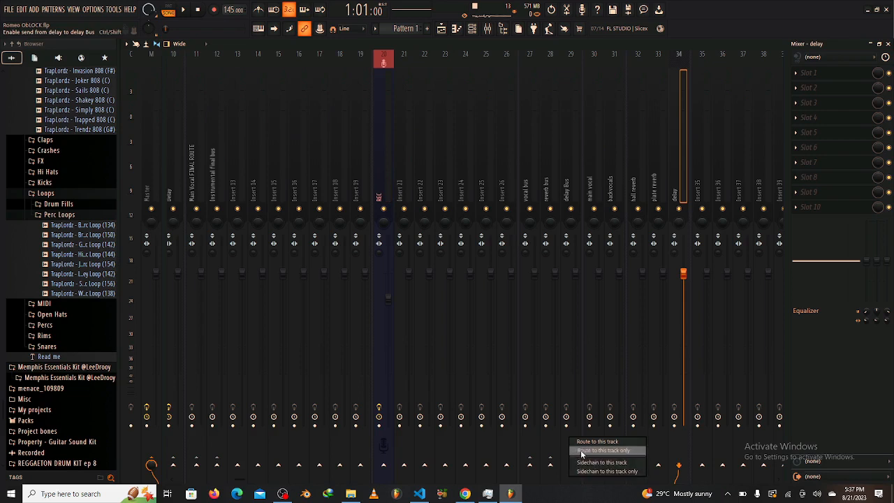
click(580, 450)
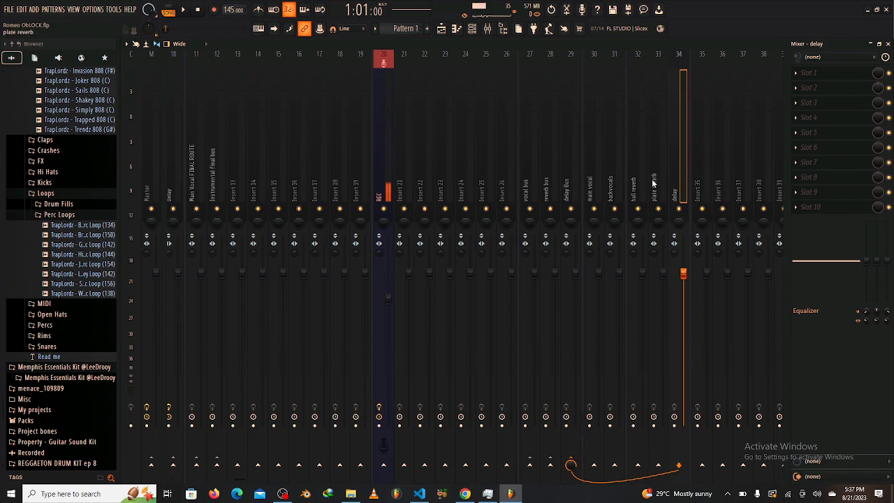
Load the LuxeVerb plugin into effect slot 1 of the hall reverb insert.
click(590, 190)
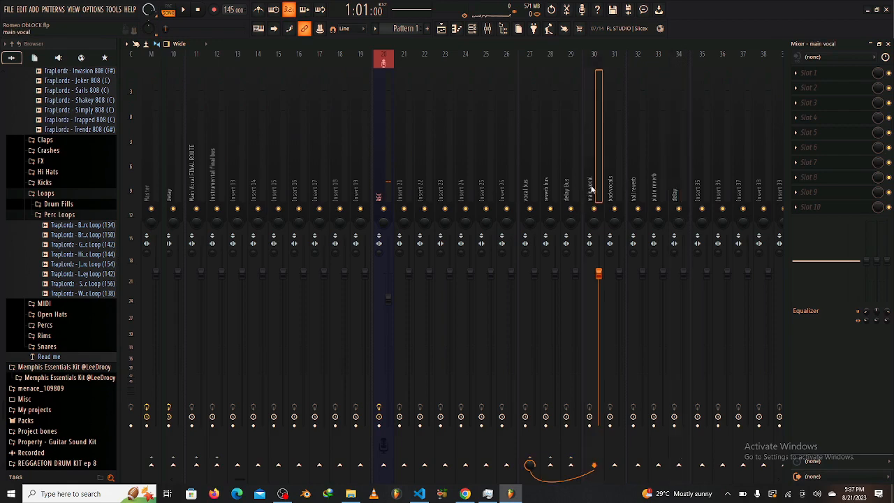
click(633, 185)
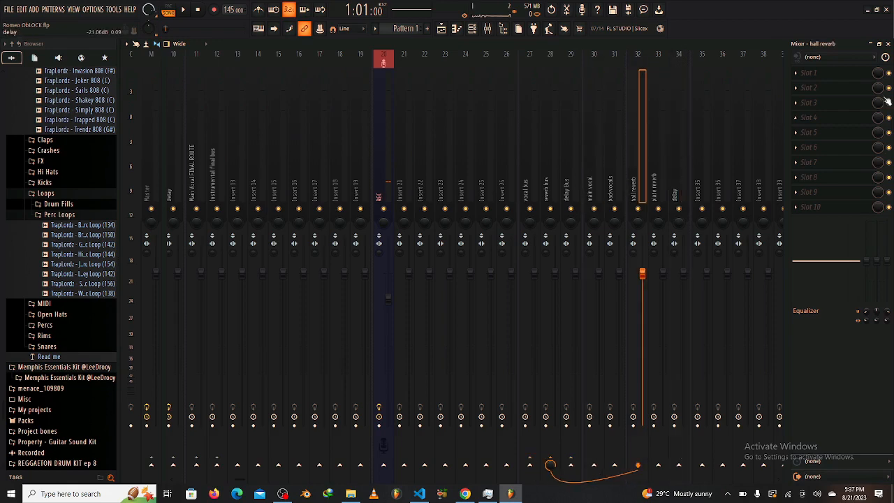
click(836, 72)
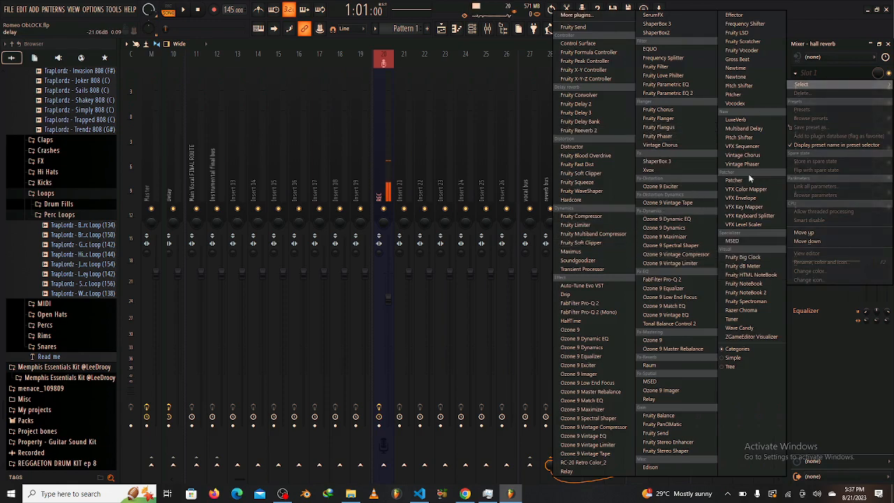
click(742, 120)
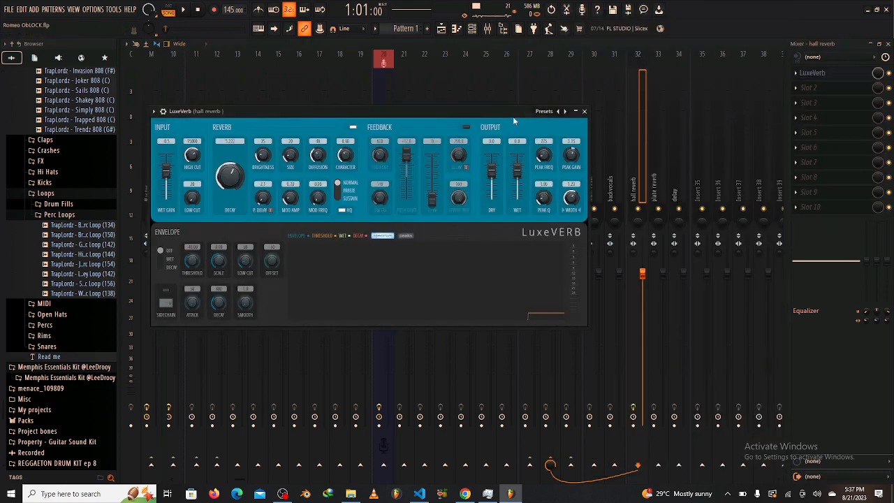
Load the Bright Hall preset in LuxeVerb and bring up its preset list again.
click(538, 114)
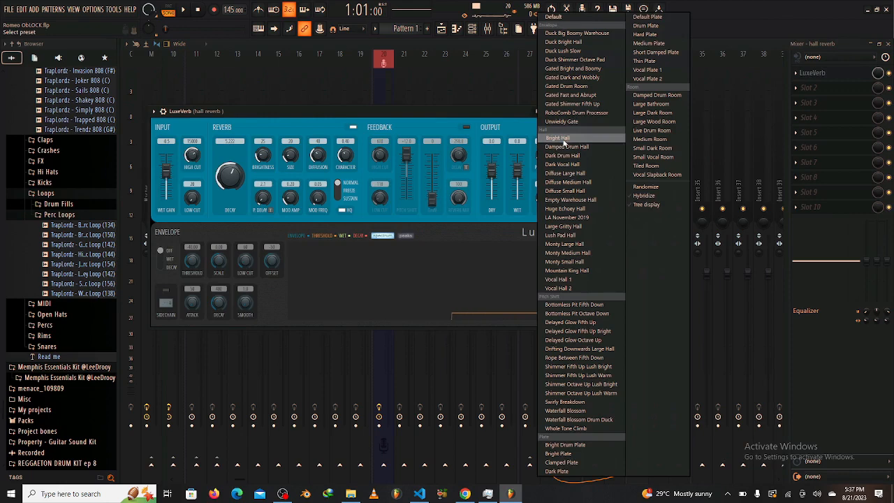
click(564, 140)
click(559, 146)
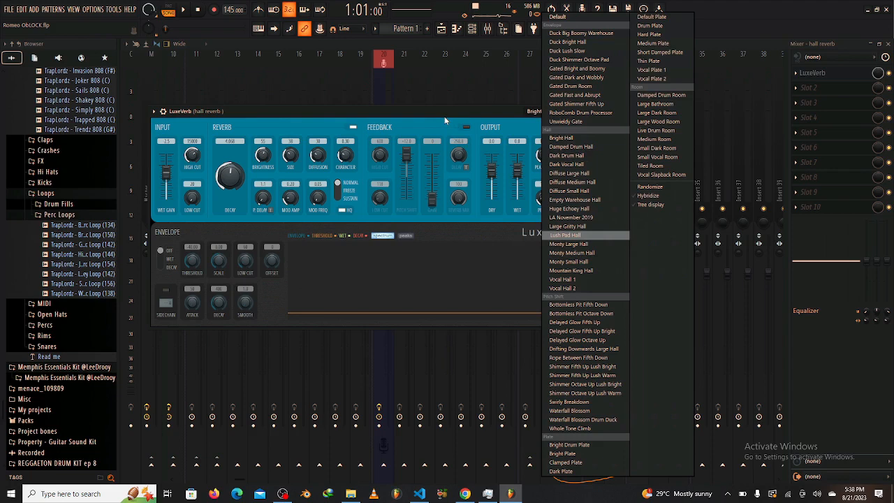
Replace LuxeVerb in slot 1 of the hall reverb insert with Fruity Reeverb 2 and load its Cathedral preset.
click(798, 74)
click(795, 71)
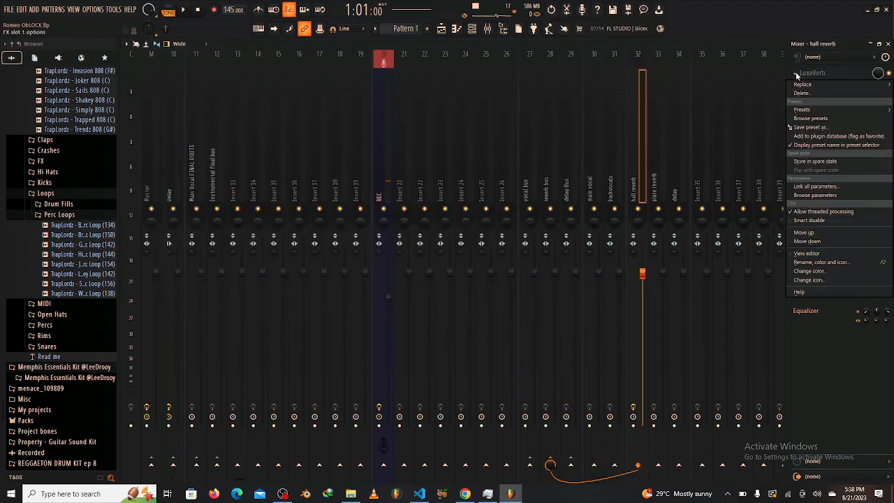
mouse_move(798, 85)
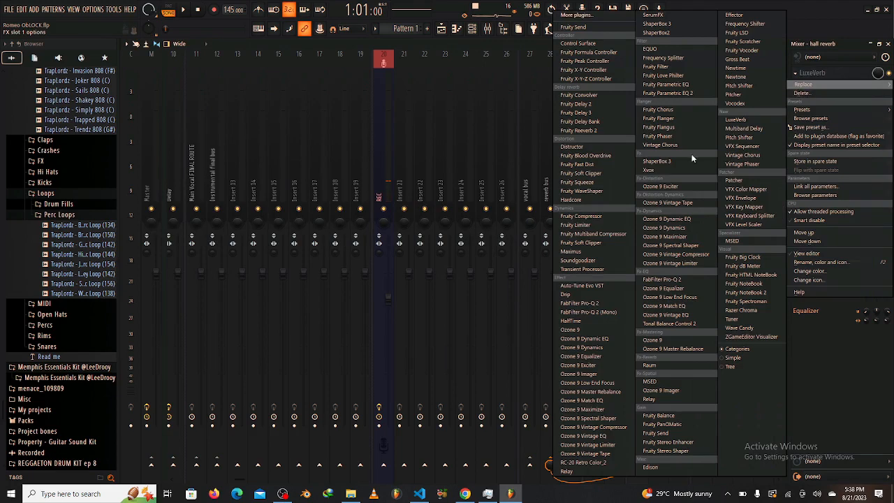
click(594, 133)
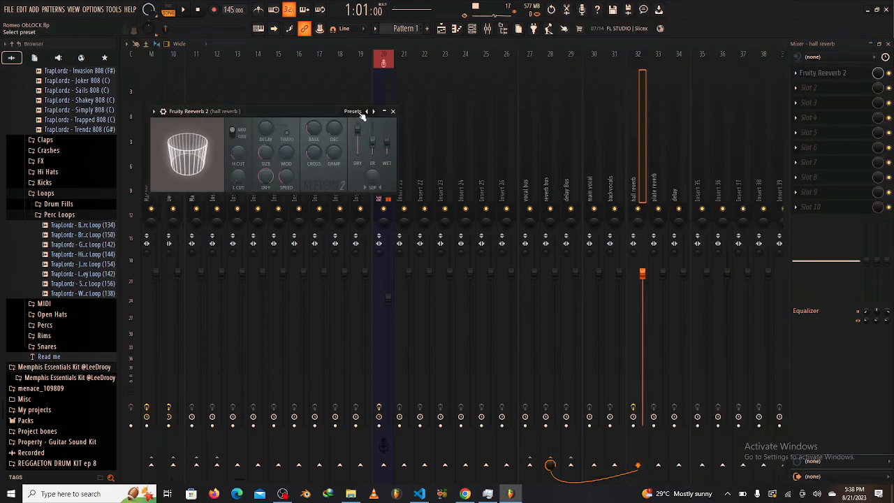
click(358, 111)
click(370, 136)
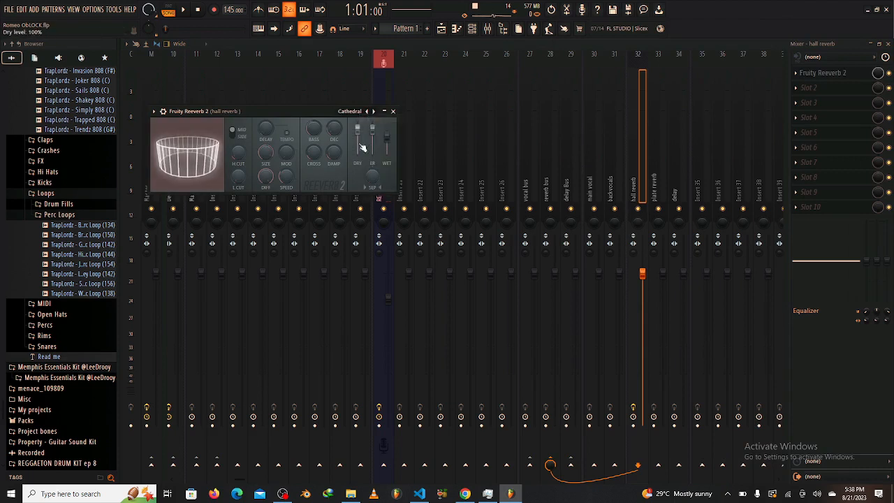
click(331, 132)
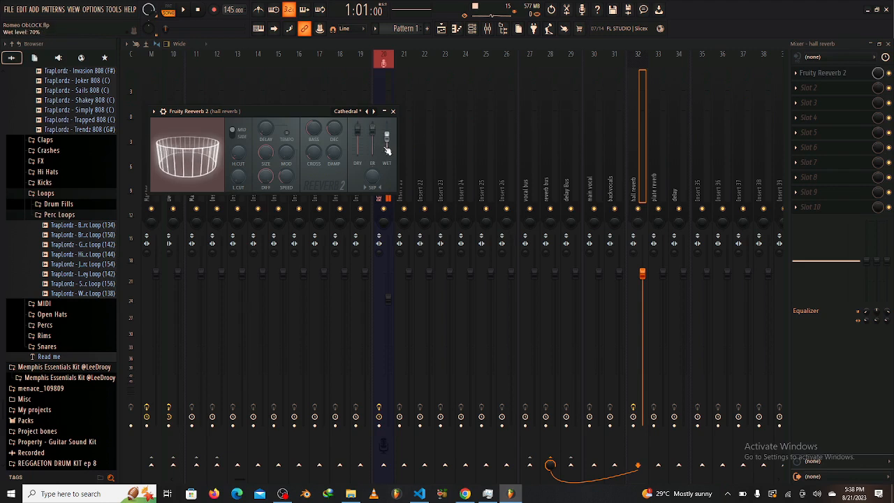
Lower the dry level of the hall reverb's Fruity Reeverb 2 to 0% and raise then reset its wet level.
drag(386, 145, 389, 99)
drag(360, 139, 357, 157)
right_click(386, 133)
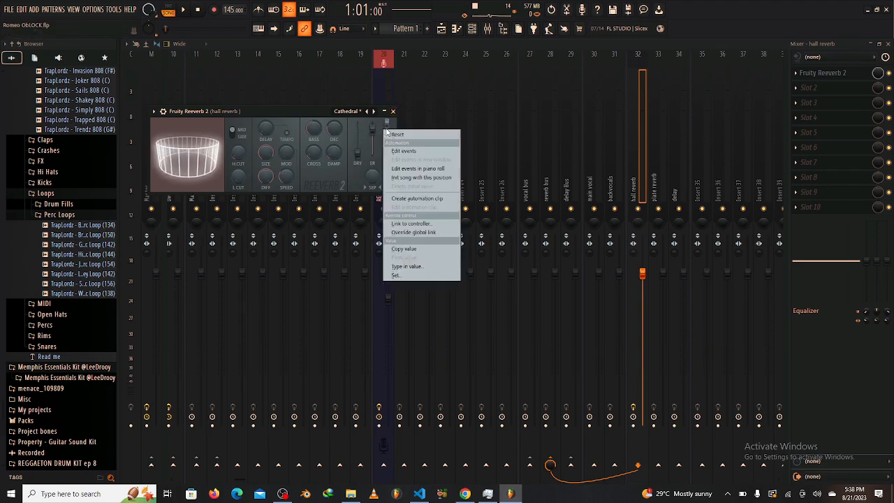
click(395, 137)
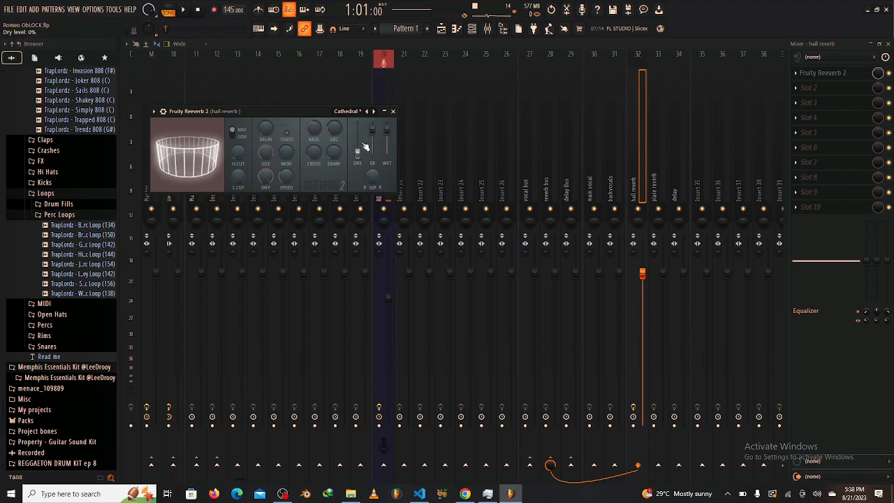
Load Fruity parametric EQ 2 into slot 2 of the hall reverb insert, cutting band 7 to about -13.3 dB at 3646 Hz and band 1 similarly.
click(814, 90)
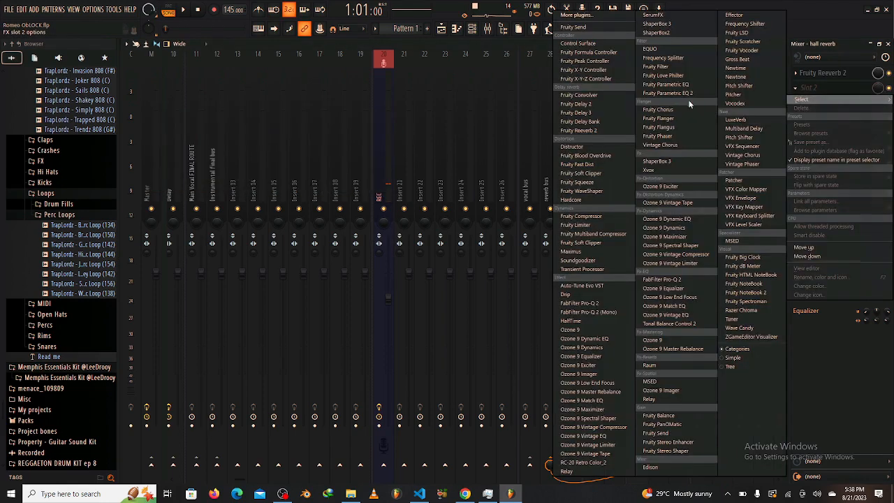
click(663, 93)
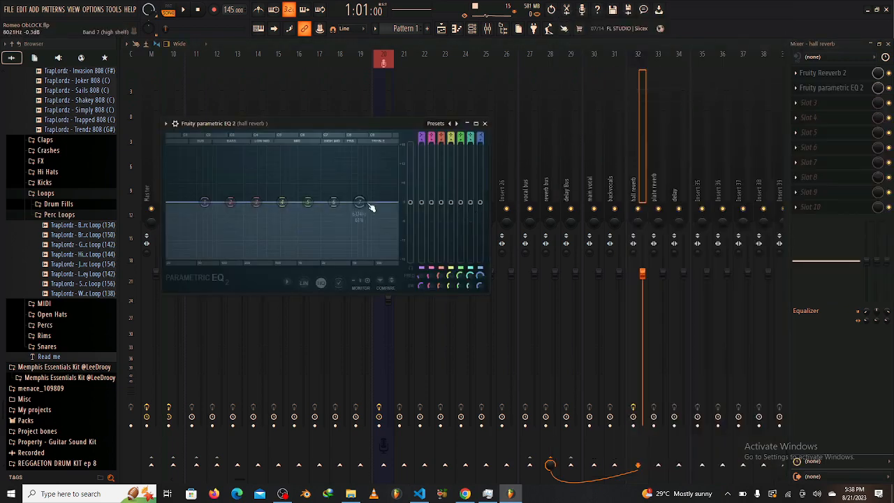
drag(359, 202, 339, 243)
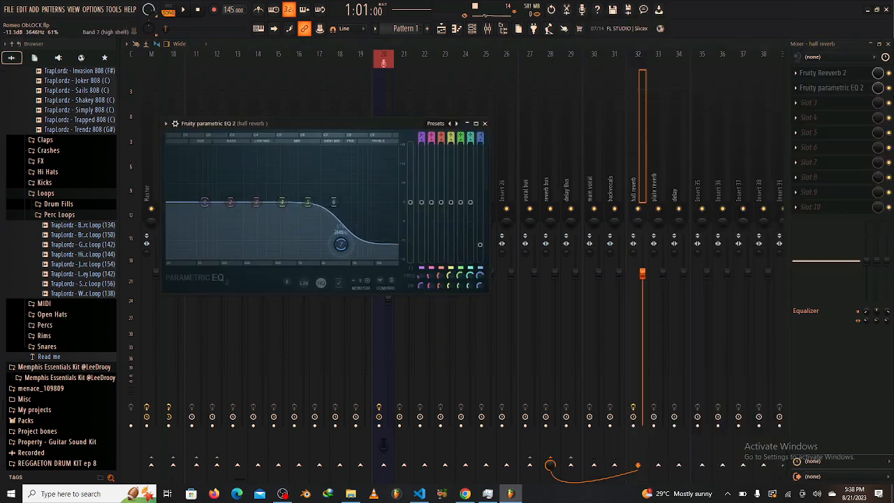
drag(208, 206, 213, 245)
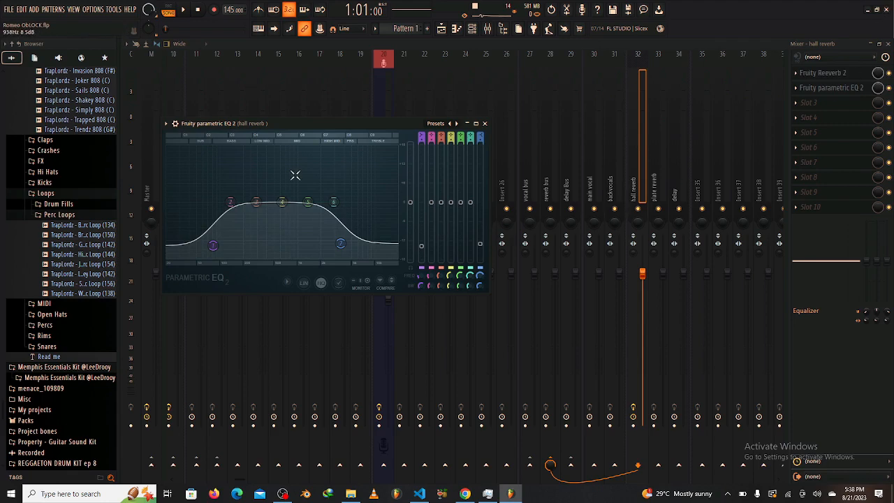
Load Fruity Limiter in compressor mode into slot 3 of the hall reverb insert and a second Fruity Limiter into slot 4.
click(844, 103)
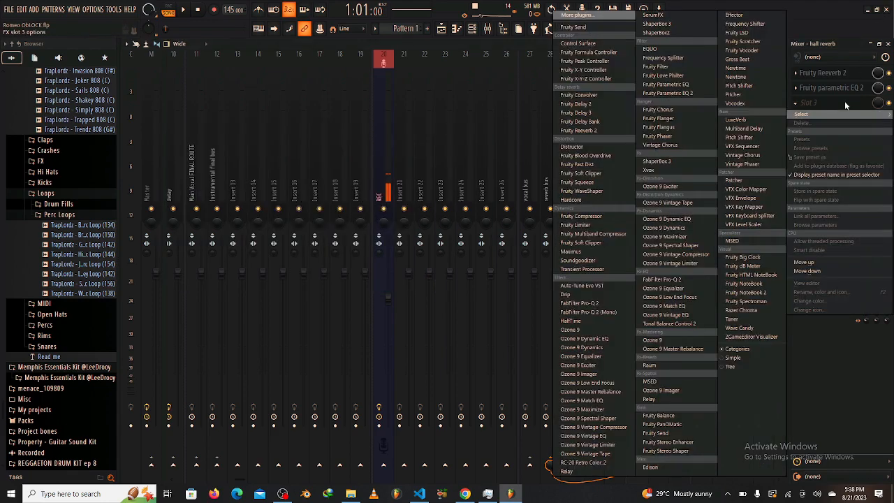
click(576, 225)
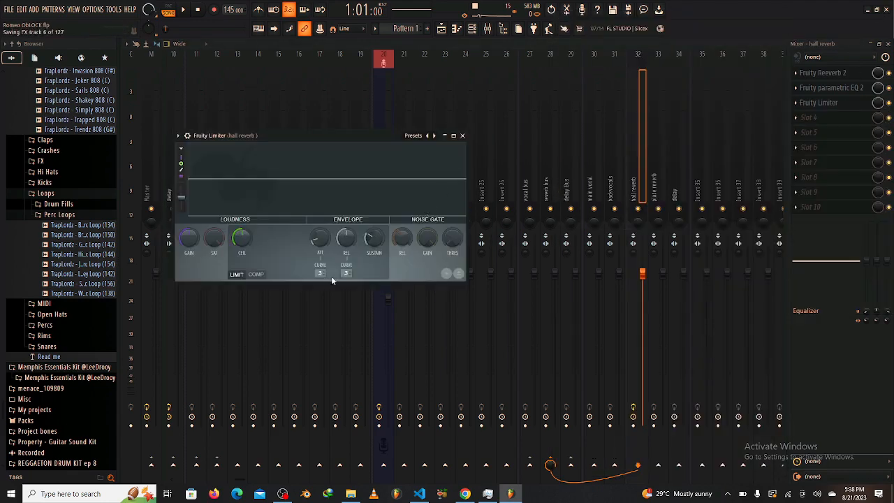
click(255, 274)
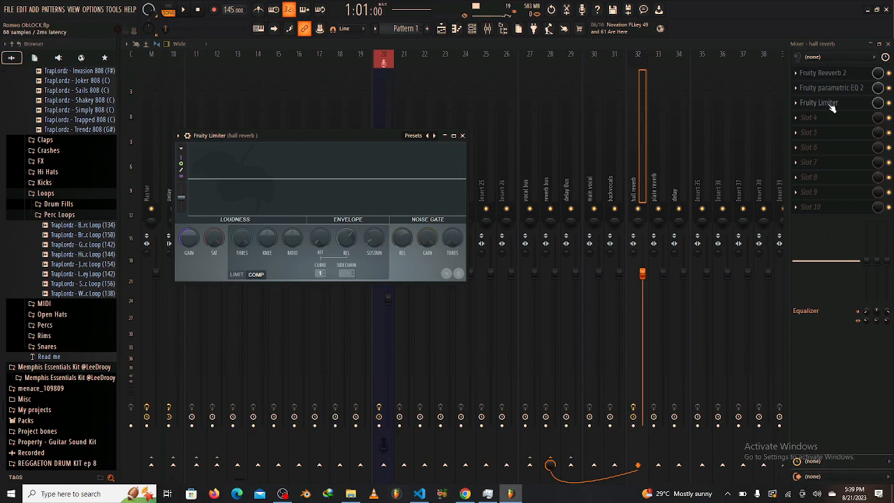
click(804, 118)
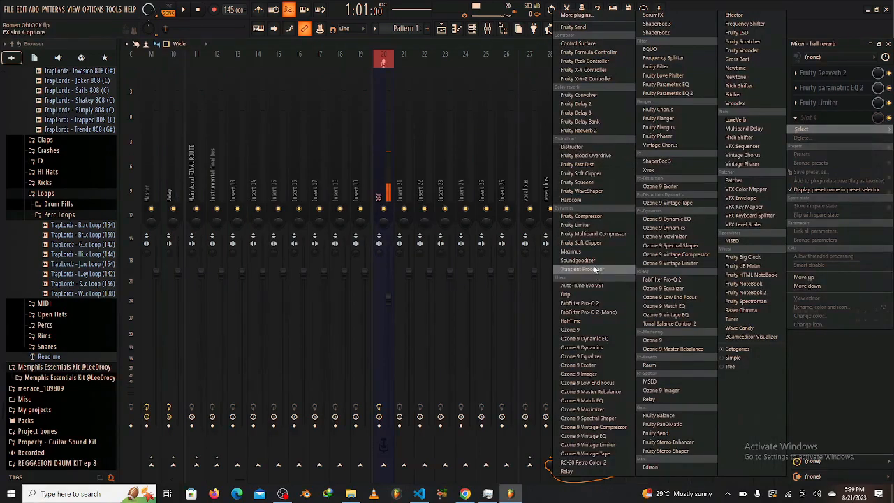
click(594, 225)
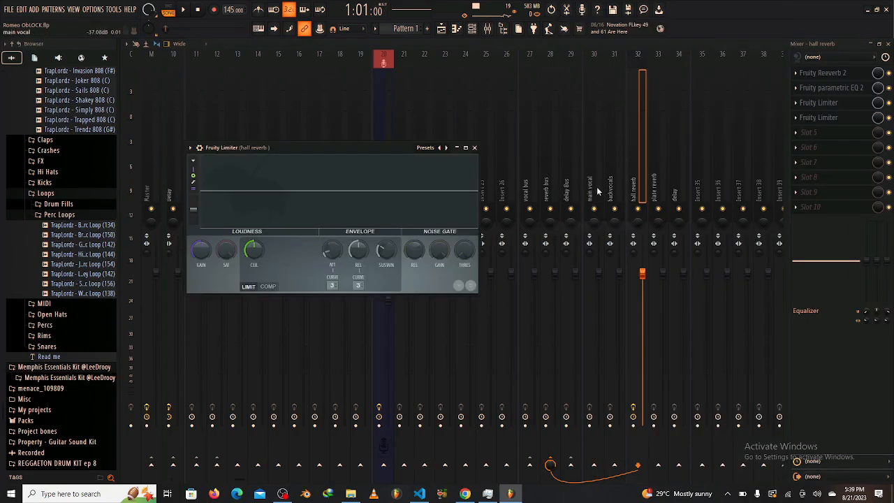
click(655, 190)
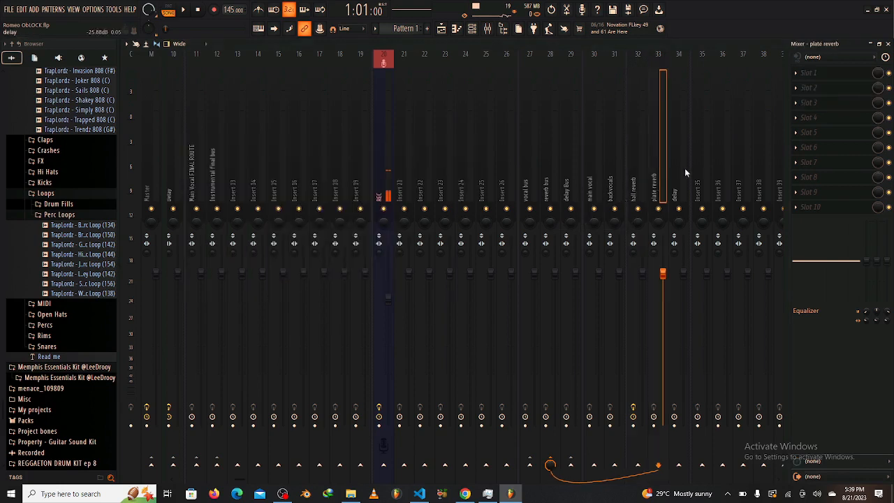
click(644, 159)
click(794, 73)
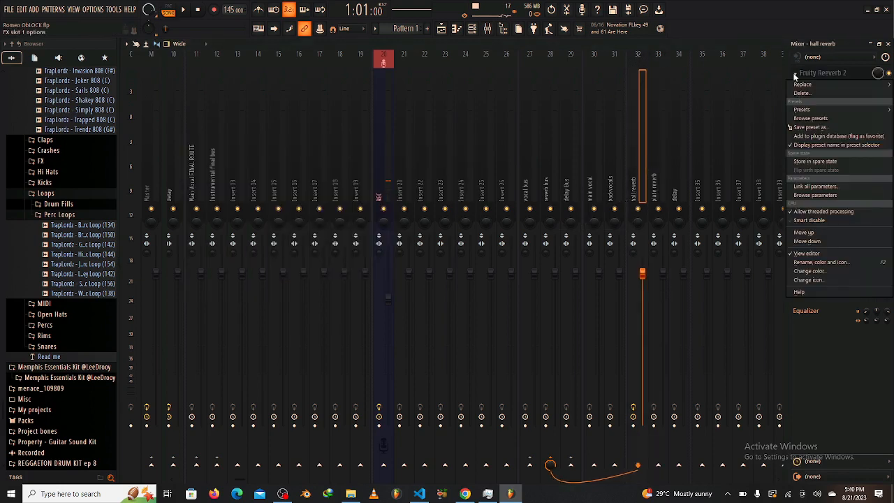
click(673, 150)
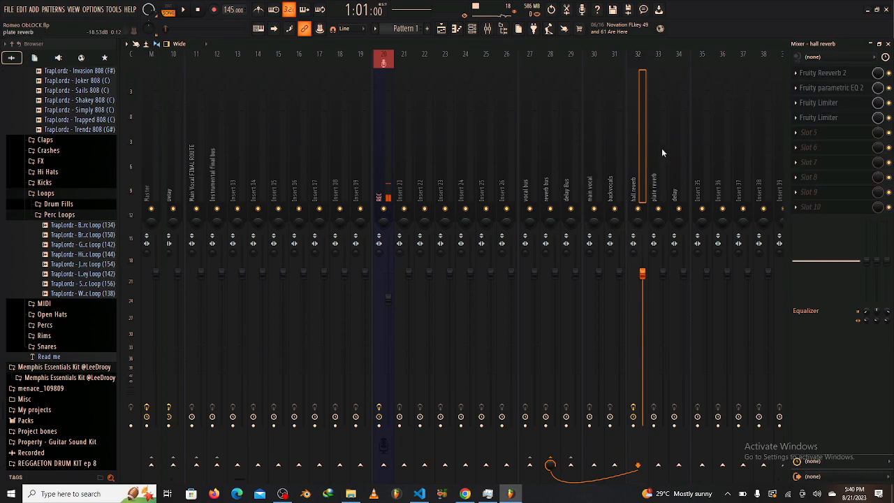
Load Fruity Reeverb 2 into slot 1 of the plate reverb insert with the Cathedral preset.
click(661, 148)
click(803, 73)
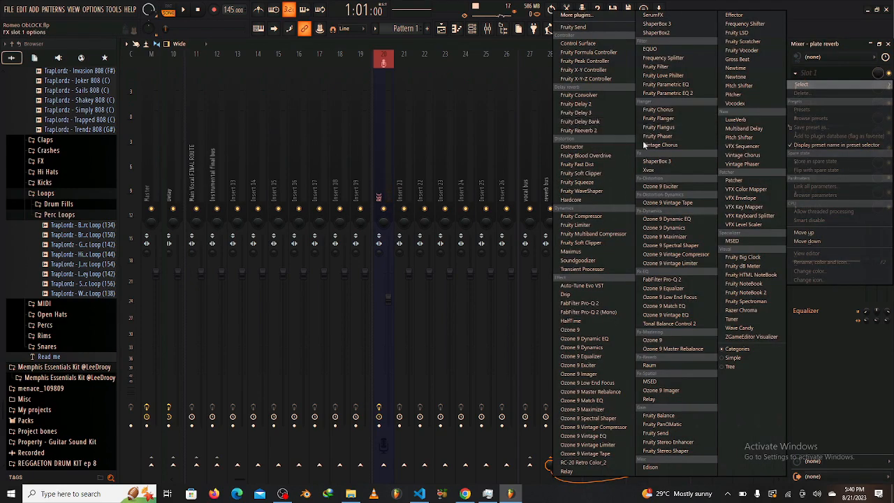
click(580, 130)
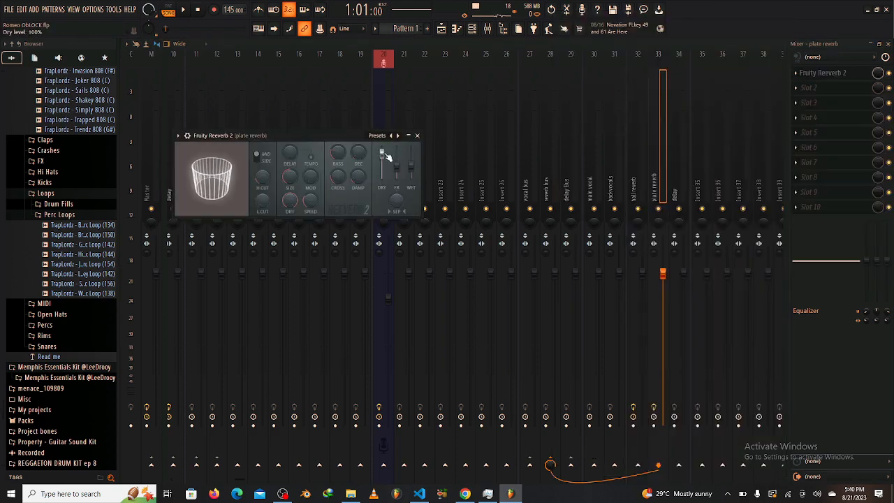
click(377, 136)
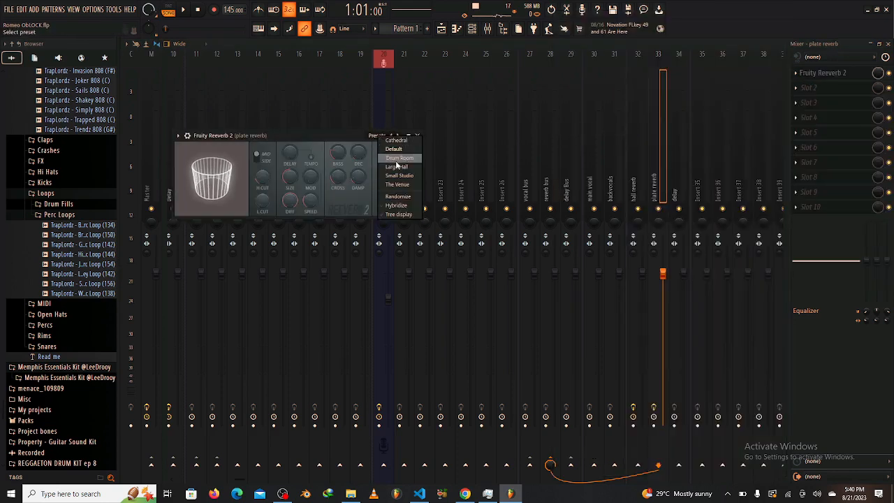
click(395, 140)
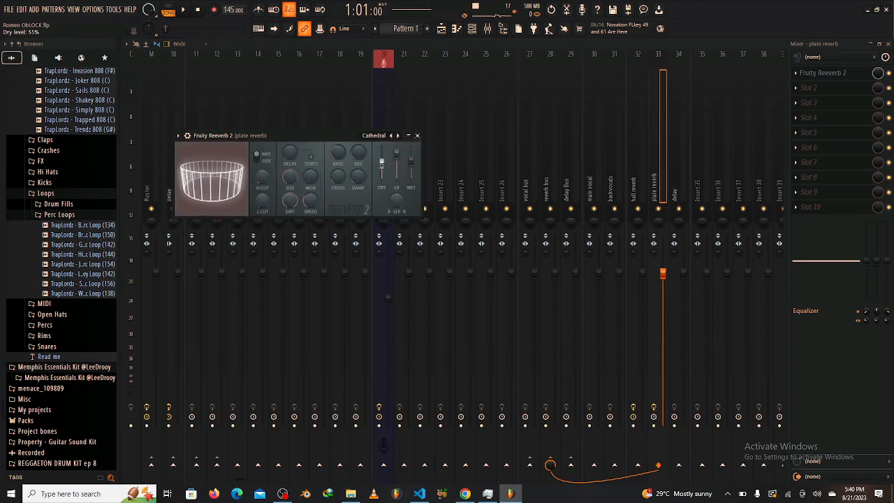
Reset the wet level of the plate reverb's Fruity Reeverb 2 and lower its dry and ER levels to the minimum.
right_click(413, 167)
click(419, 170)
drag(396, 154, 396, 183)
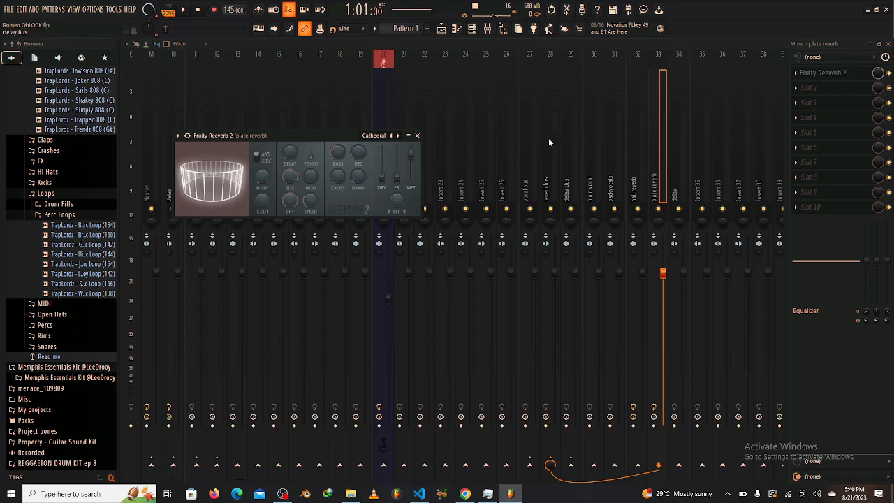
Load Fruity parametric EQ into slot 2 of the plate reverb insert.
click(812, 92)
click(811, 91)
click(812, 93)
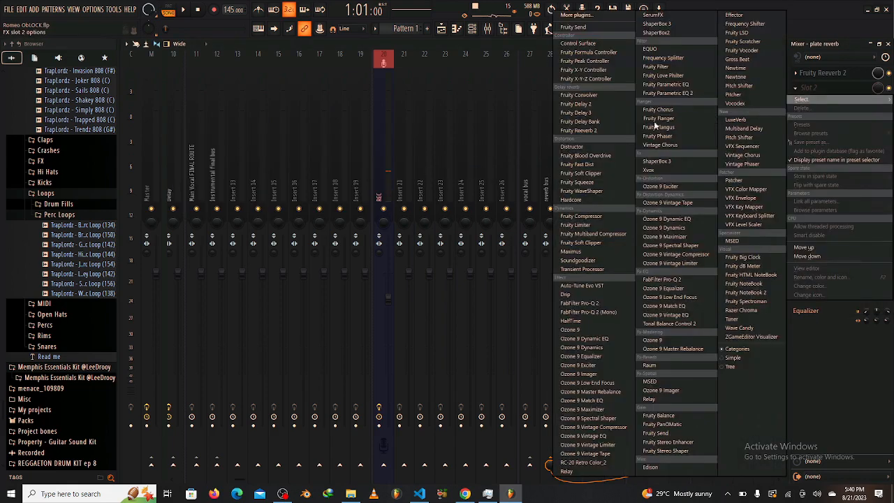
click(651, 84)
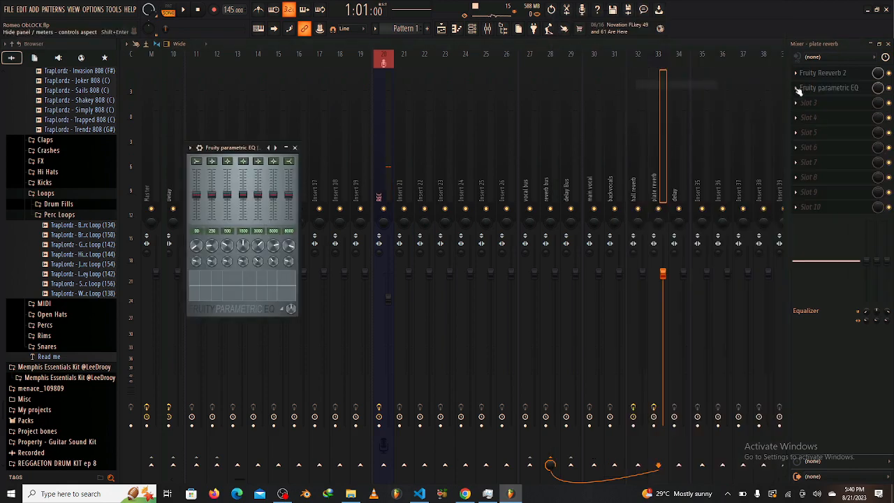
Replace the plate reverb insert's slot 2 effect with Fruity parametric EQ 2 and boost the highs by raising band 7 and shifting it lower in frequency.
click(813, 88)
mouse_move(802, 99)
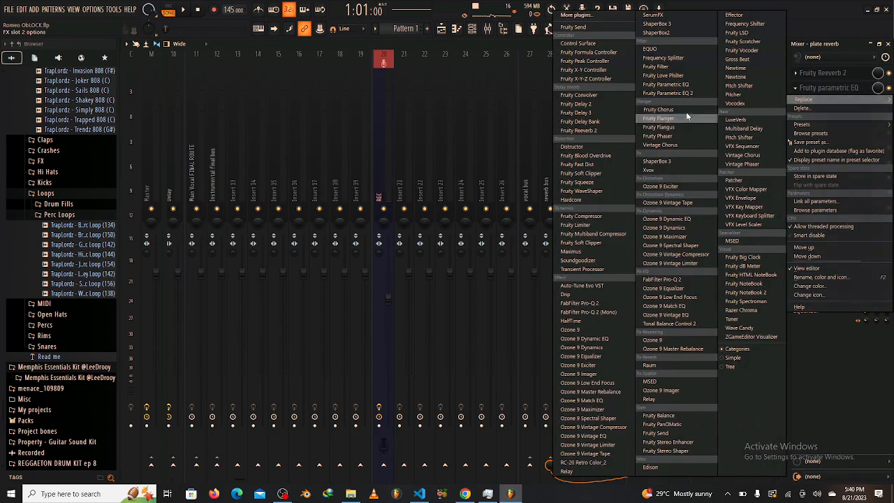
click(681, 94)
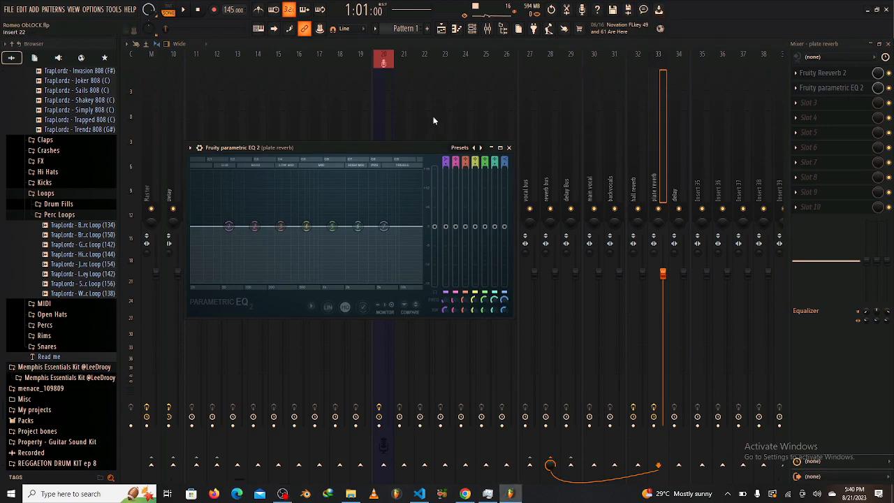
drag(389, 235, 353, 191)
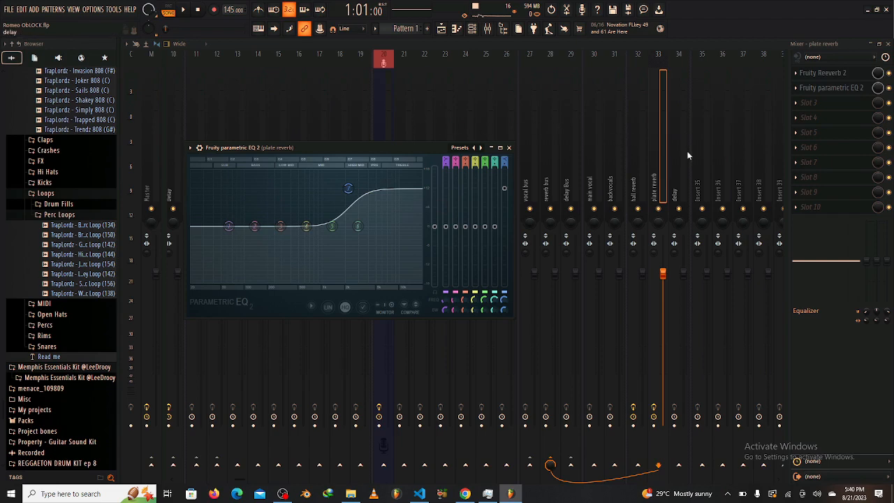
Load Fruity Multiband Compressor into slot 3 of the plate reverb insert and replace it with Fruity Limiter in compressor mode.
click(810, 102)
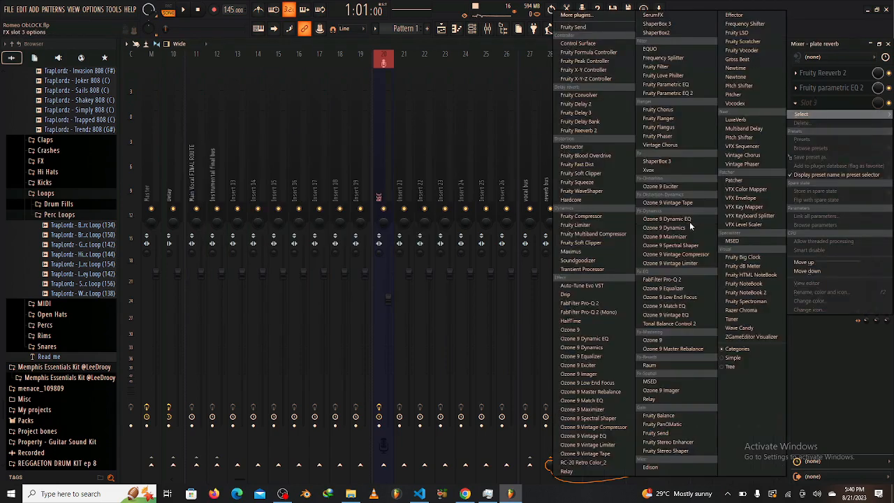
click(595, 233)
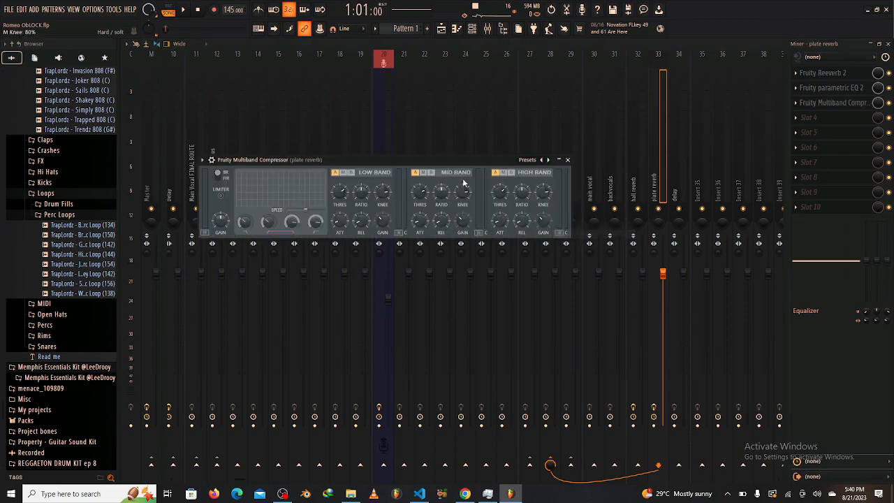
mouse_move(210, 170)
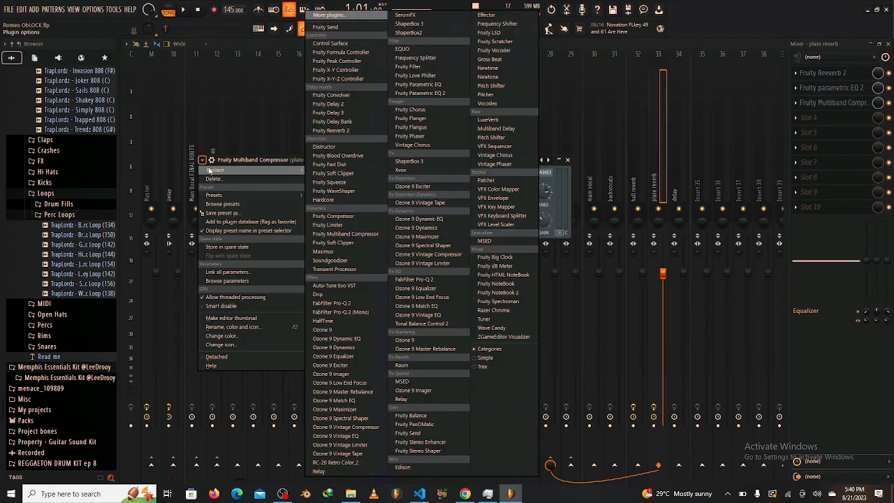
click(347, 225)
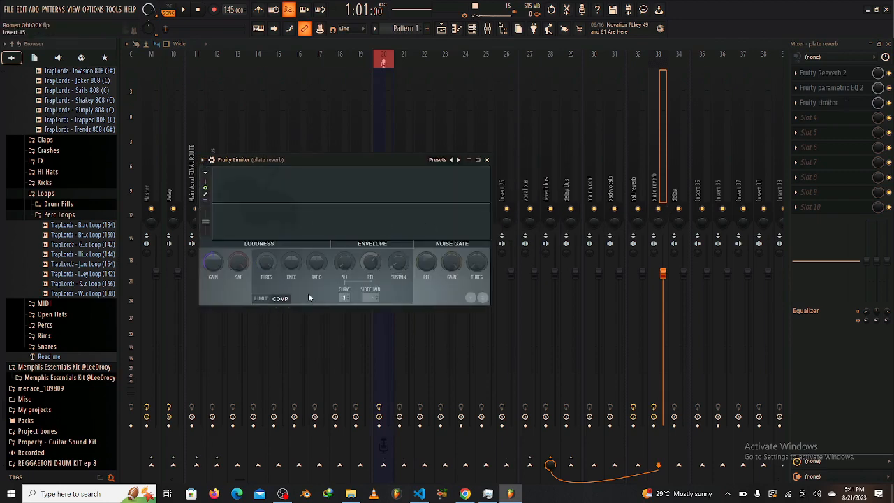
Load a second Fruity Limiter into slot 4 of the plate reverb insert.
click(823, 117)
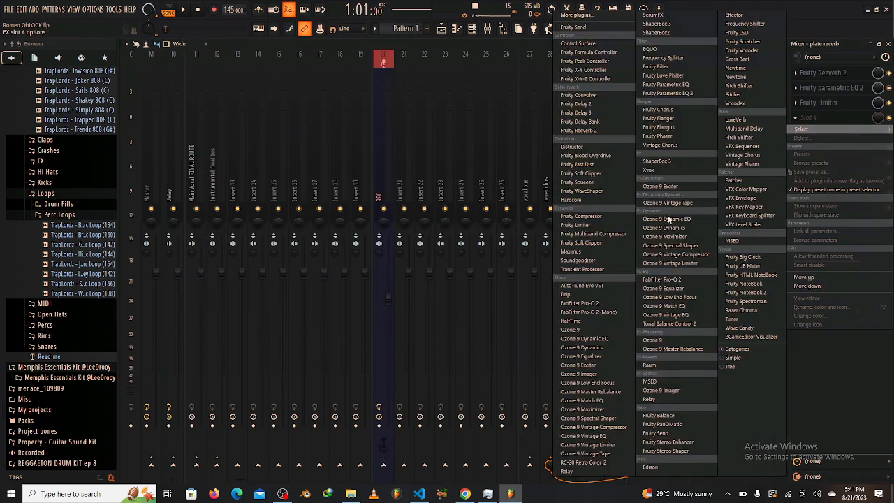
click(622, 224)
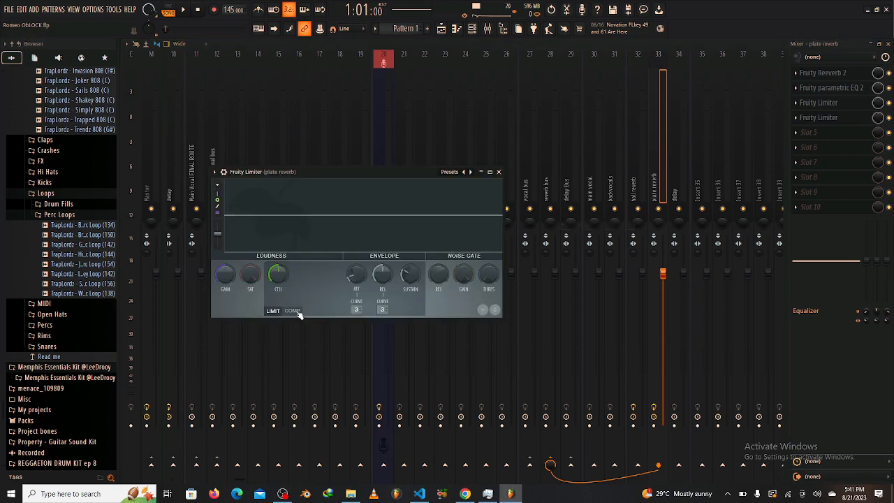
Switch the Fruity Limiter in slot 4 of the plate reverb insert to compressor mode.
click(294, 310)
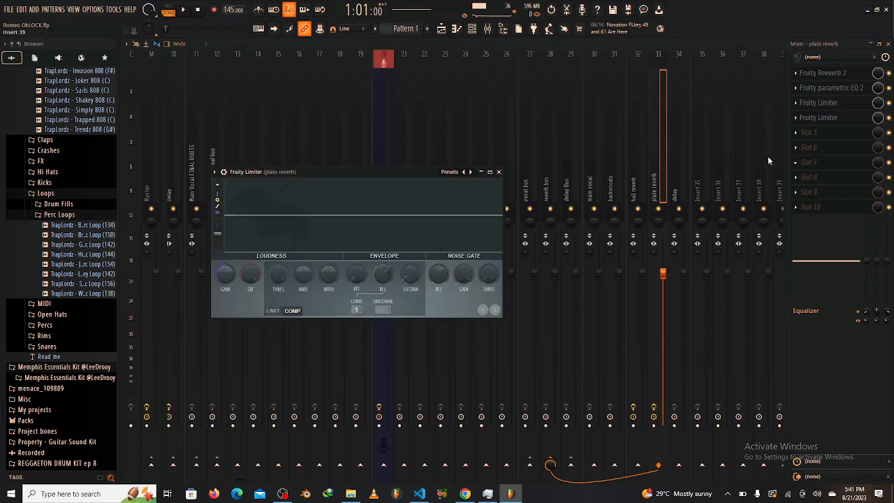
Load Fruity Delay 3 into slot 1 of the delay insert.
click(683, 195)
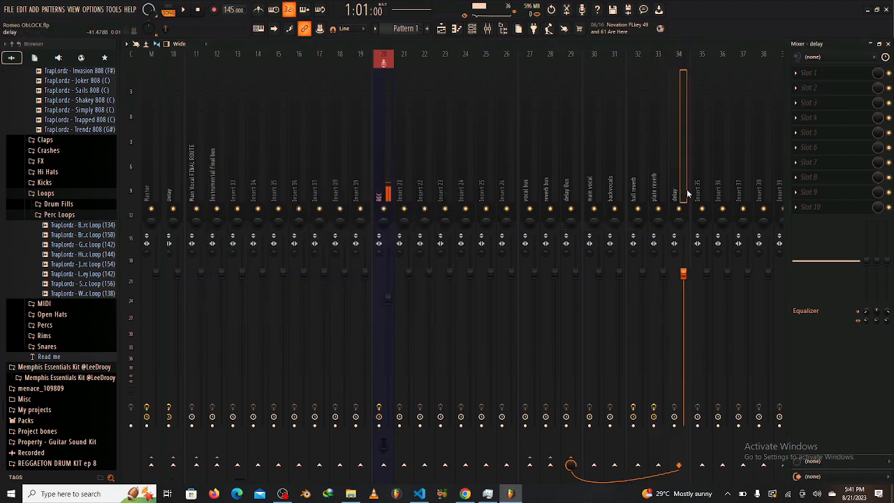
click(831, 74)
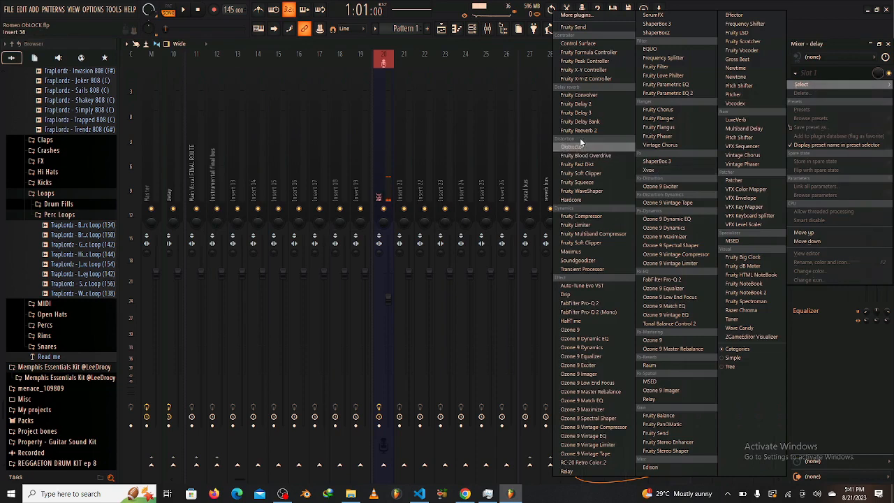
click(590, 112)
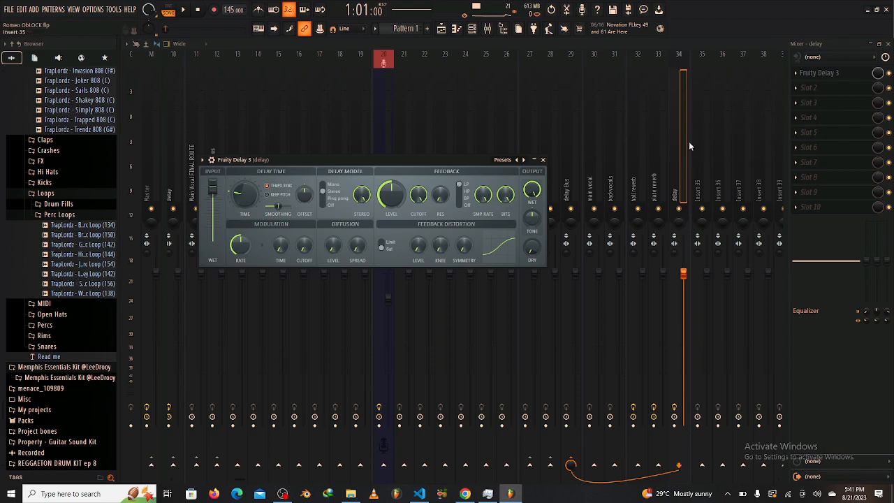
Load a Fruity Limiter into both slot 2 and slot 3 of the delay insert.
click(809, 86)
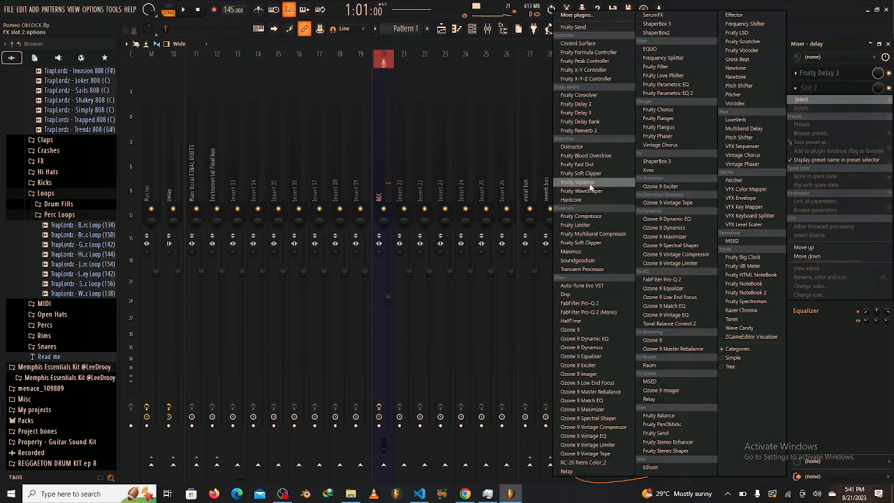
click(592, 225)
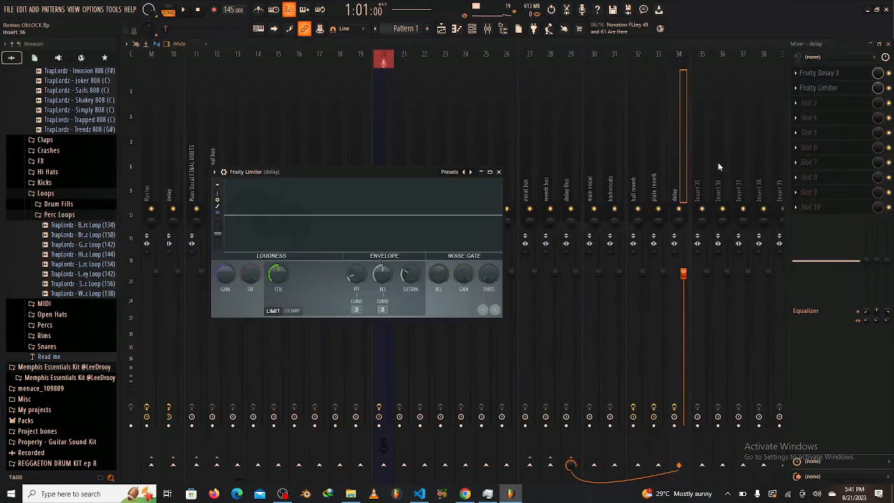
click(800, 110)
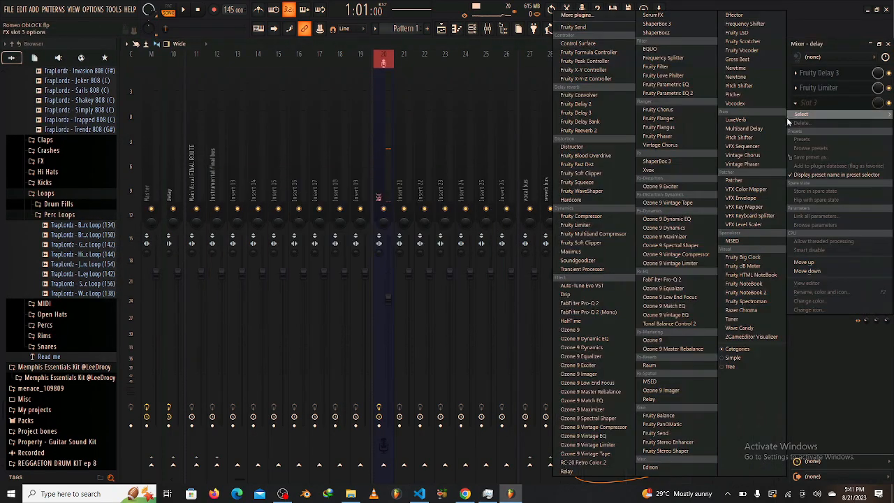
click(592, 225)
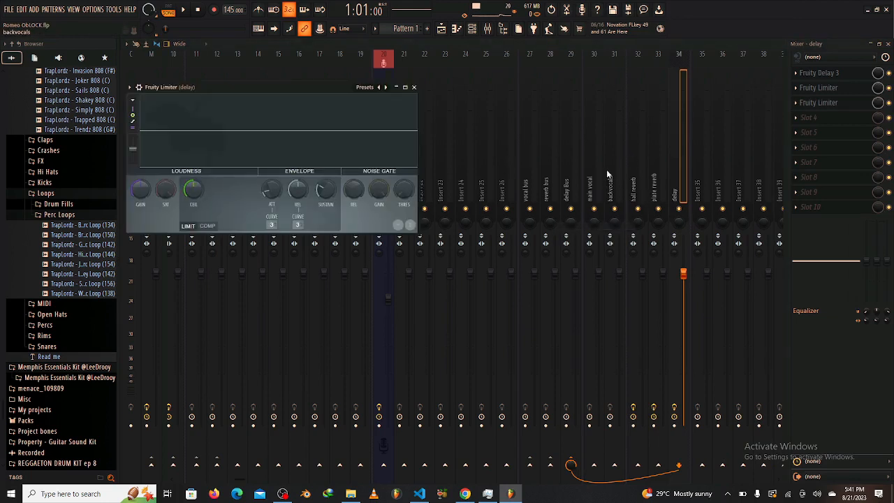
Load Fruity Parametric EQ 2 into slot 1 of the main vocal insert.
click(607, 163)
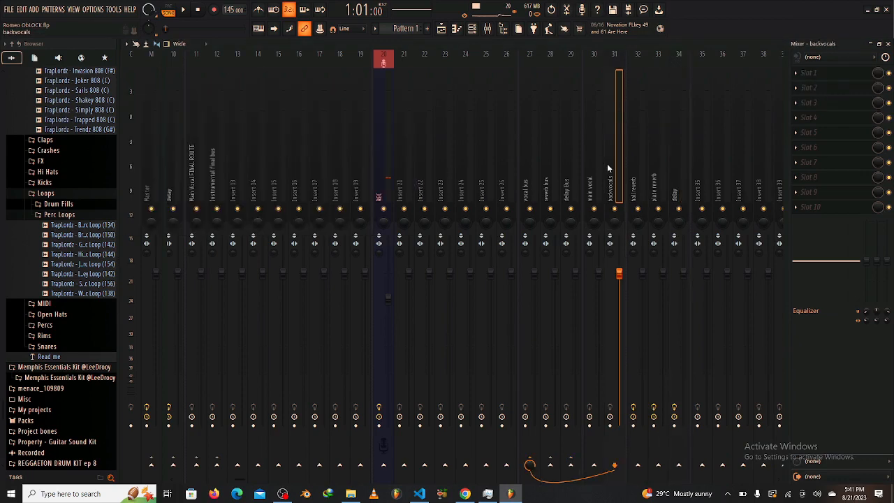
click(594, 168)
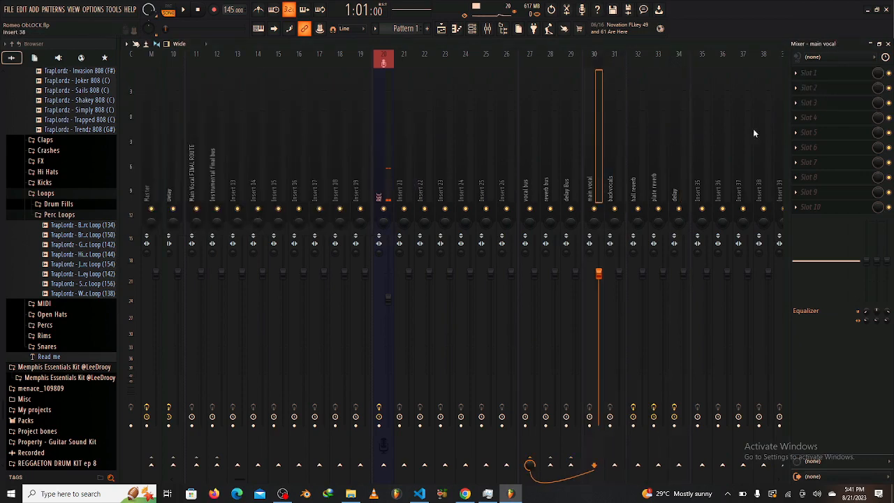
click(816, 84)
click(816, 76)
click(813, 74)
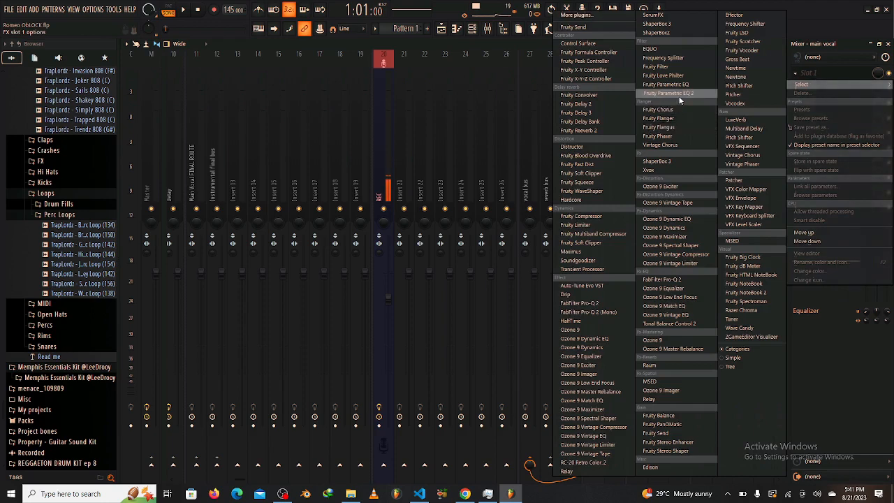
click(679, 96)
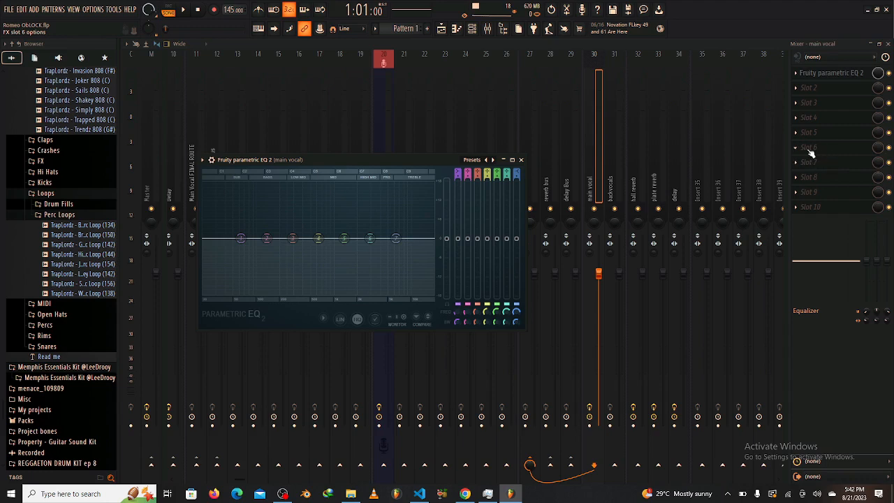
Load Fruity Send into slot 10 of the main vocal insert and check its available send destinations.
click(808, 210)
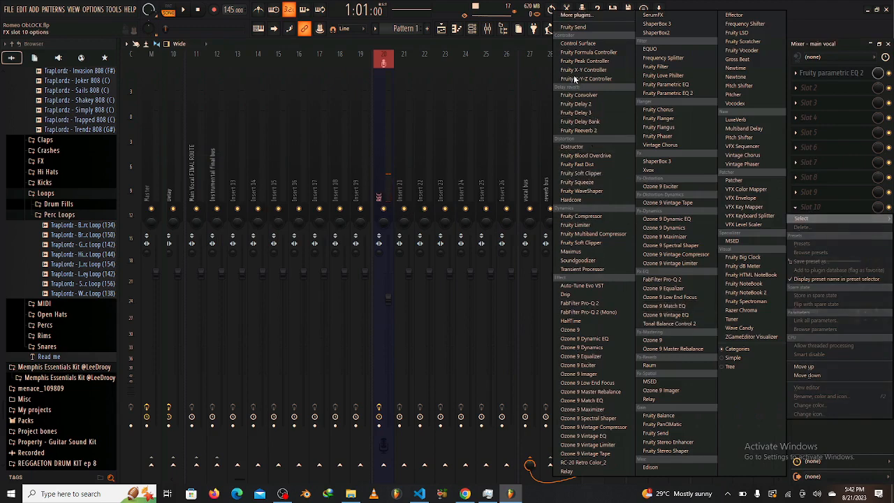
click(569, 27)
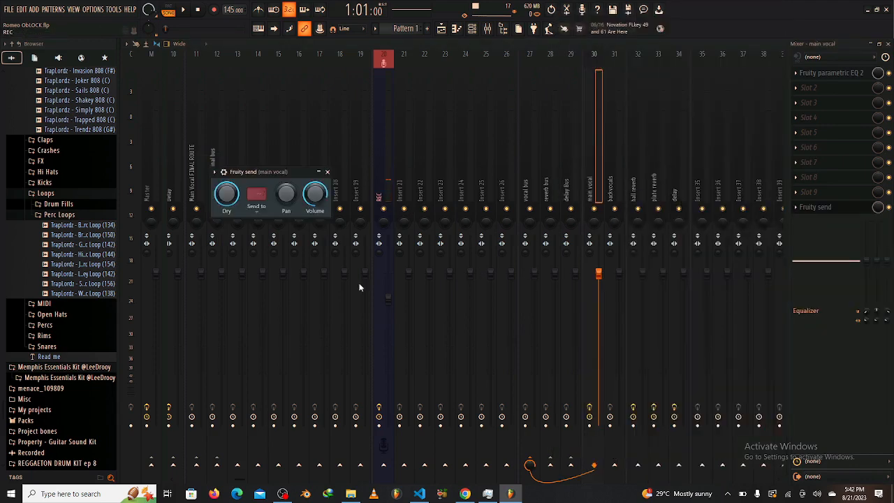
click(256, 212)
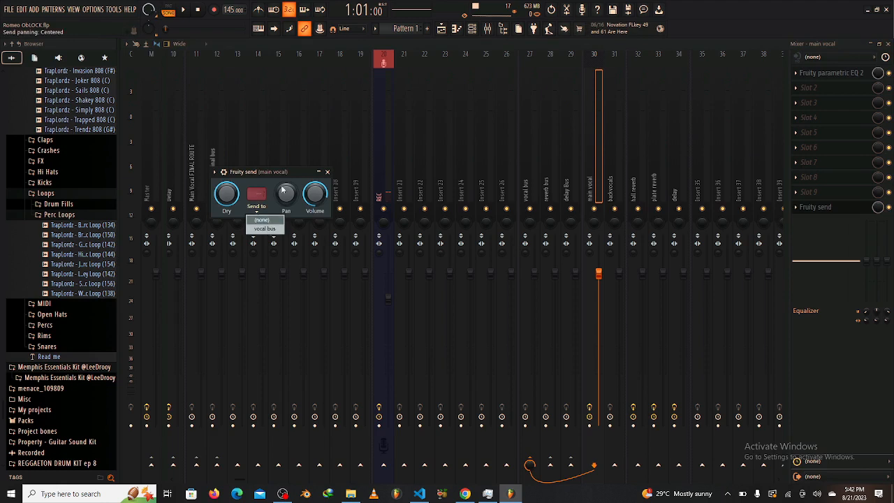
click(602, 165)
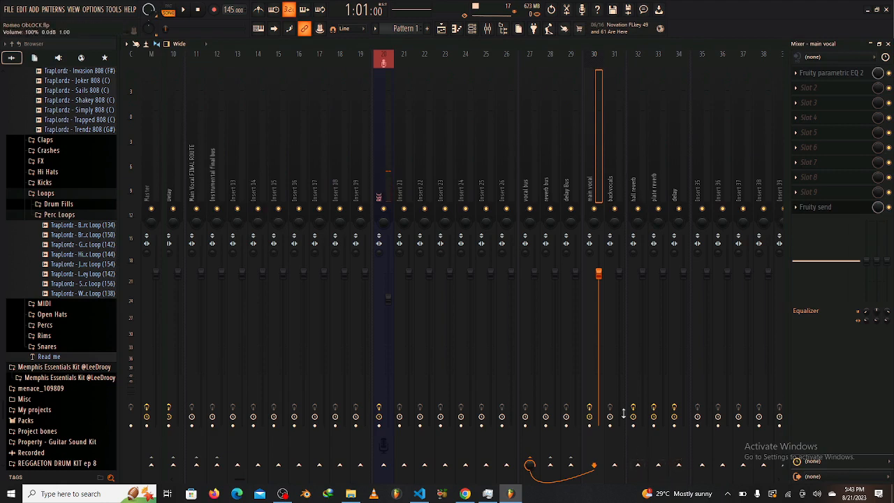
Sidechain the main vocal insert to the hall reverb, plate reverb and delay inserts.
ctrl+click(610, 199)
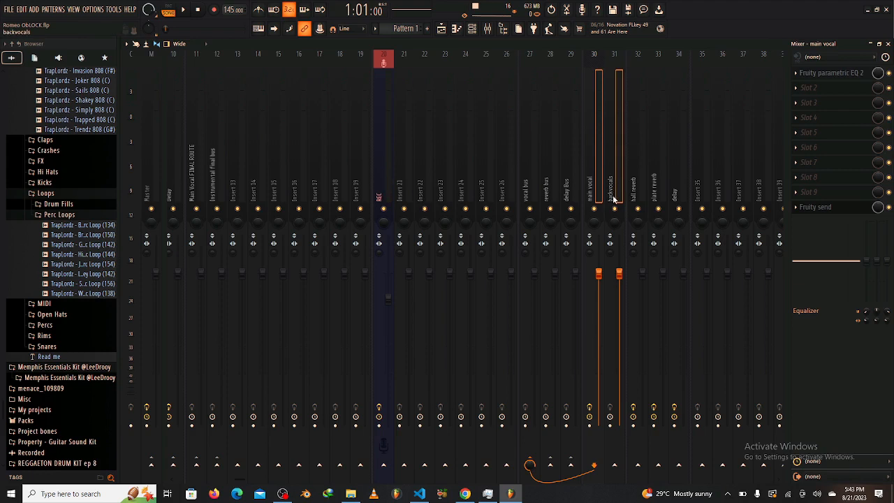
right_click(639, 472)
click(660, 463)
right_click(656, 468)
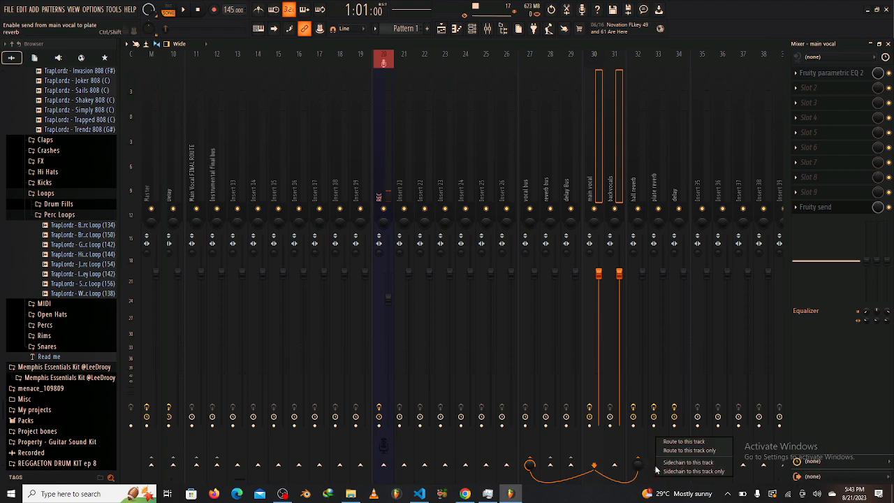
click(669, 462)
right_click(678, 464)
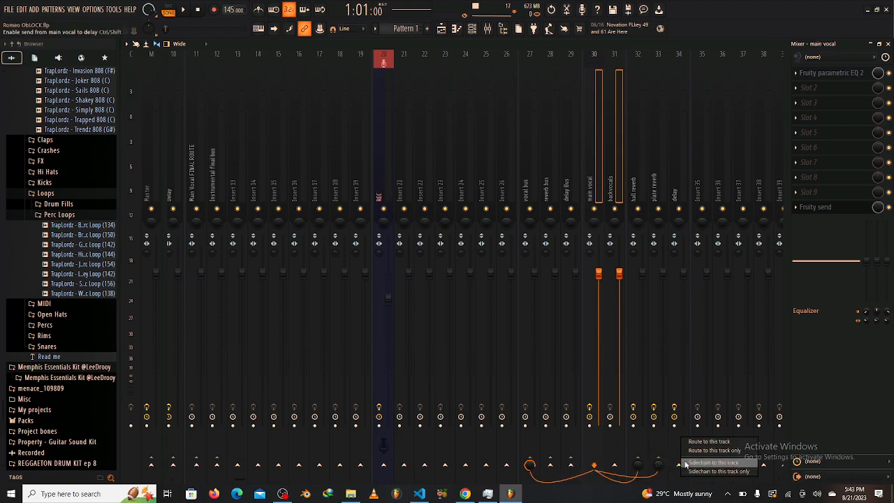
click(686, 462)
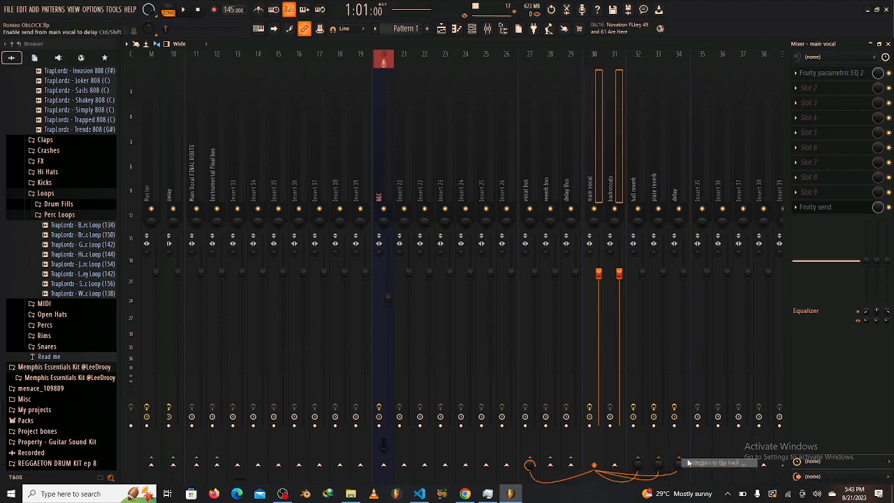
Set the main vocal insert's slot 10 Fruity Send to the delay insert and lower its send volume.
click(608, 180)
click(592, 183)
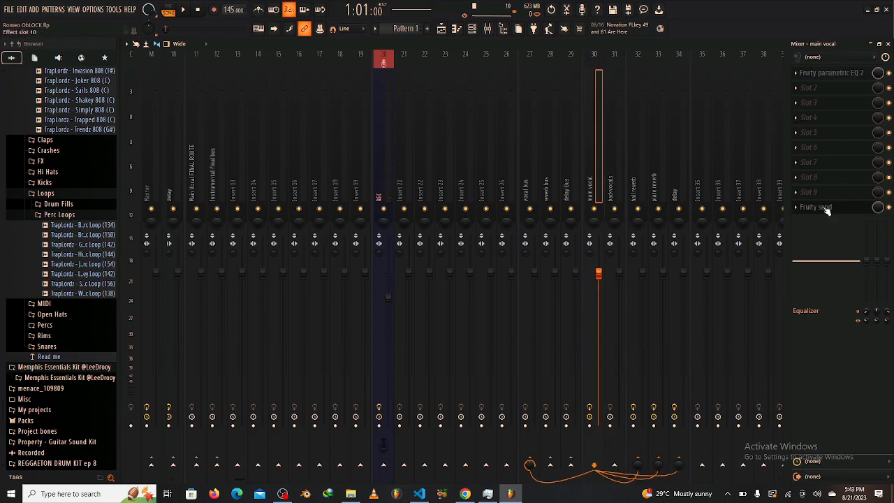
click(825, 210)
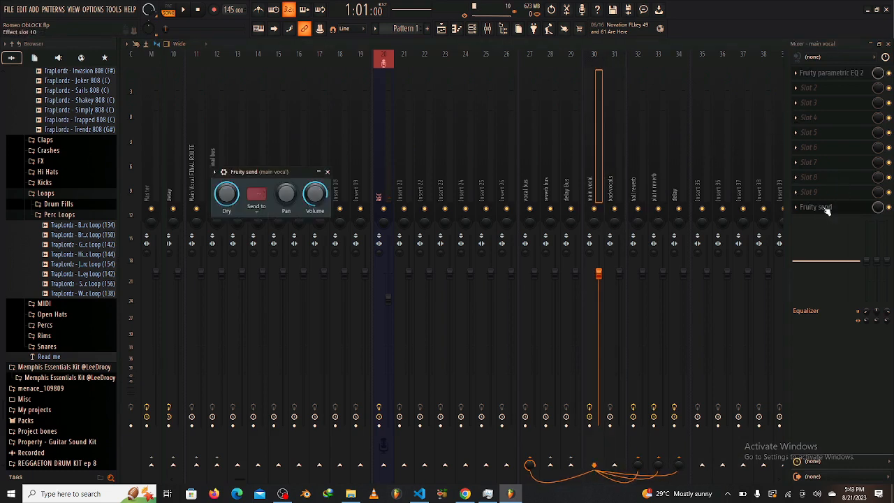
click(257, 211)
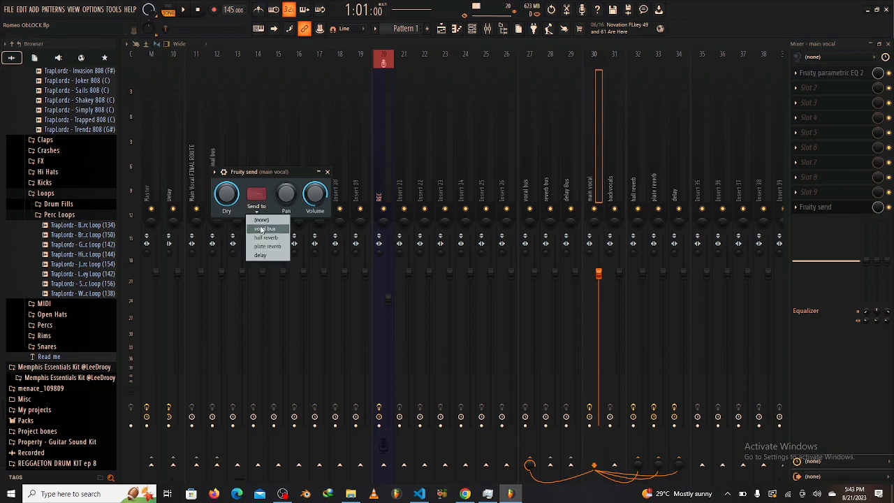
click(264, 256)
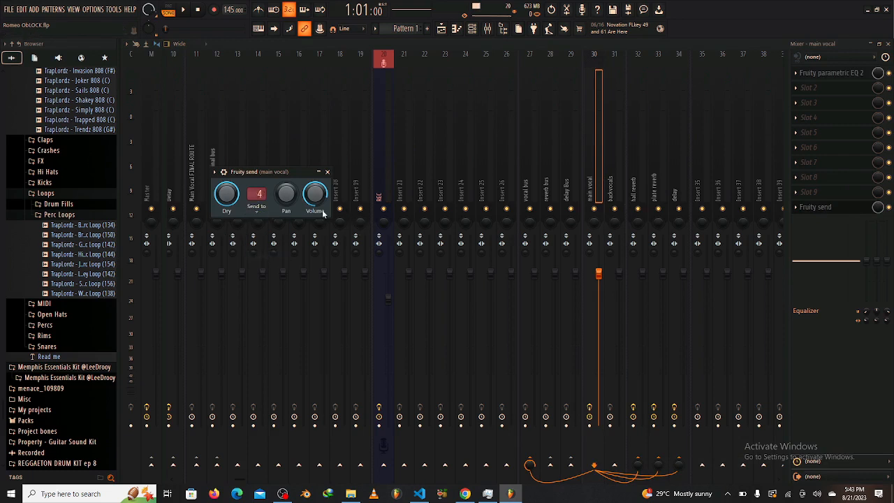
drag(314, 194, 314, 216)
Load Fruity Send into slot 9 of the main vocal insert, target the plate reverb insert and lower its send volume.
click(825, 191)
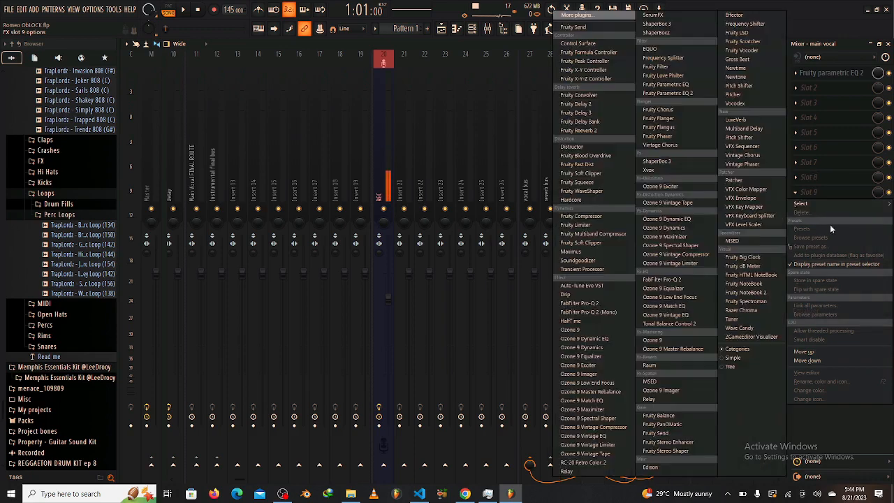
click(811, 194)
click(814, 196)
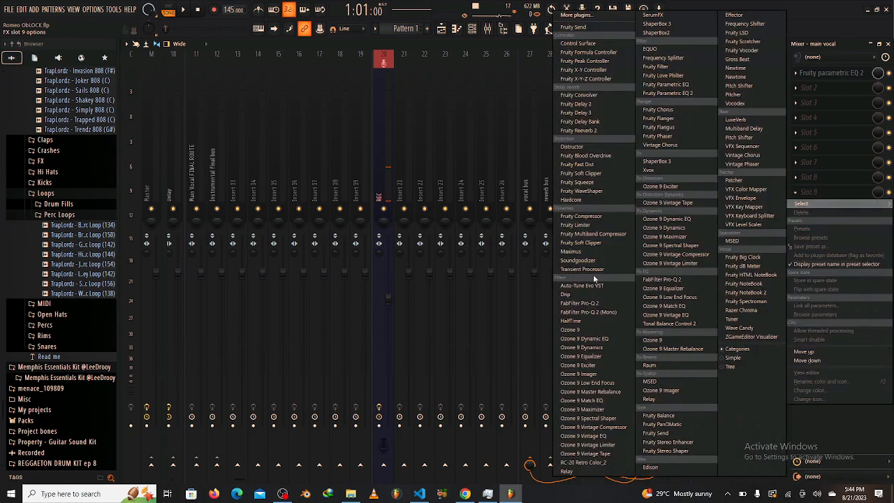
click(572, 28)
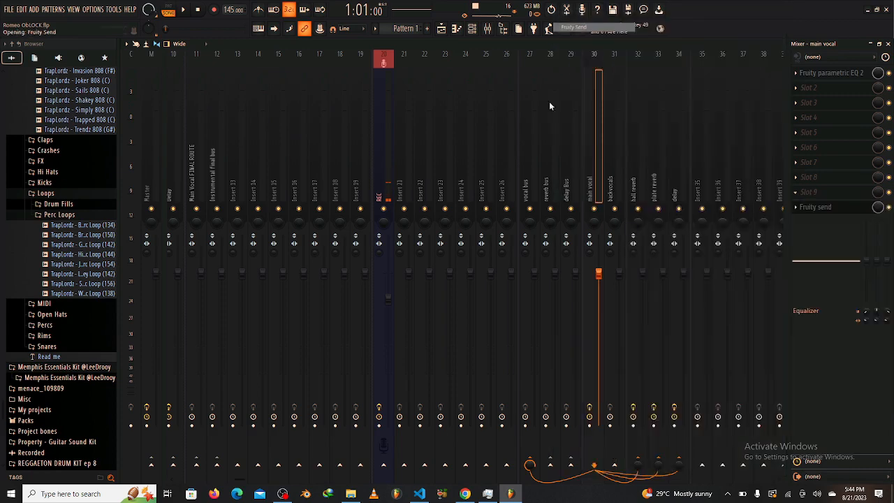
click(246, 187)
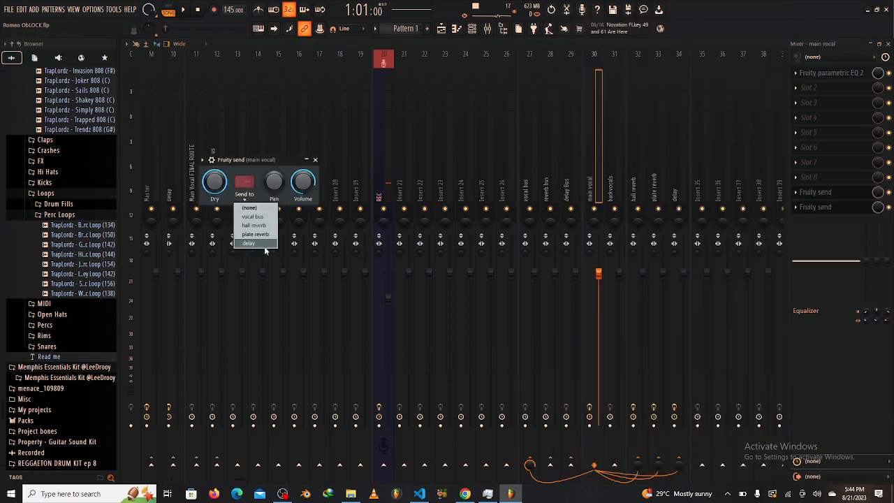
click(254, 233)
mouse_move(303, 181)
mouse_down()
mouse_move(302, 210)
mouse_move(302, 190)
mouse_up()
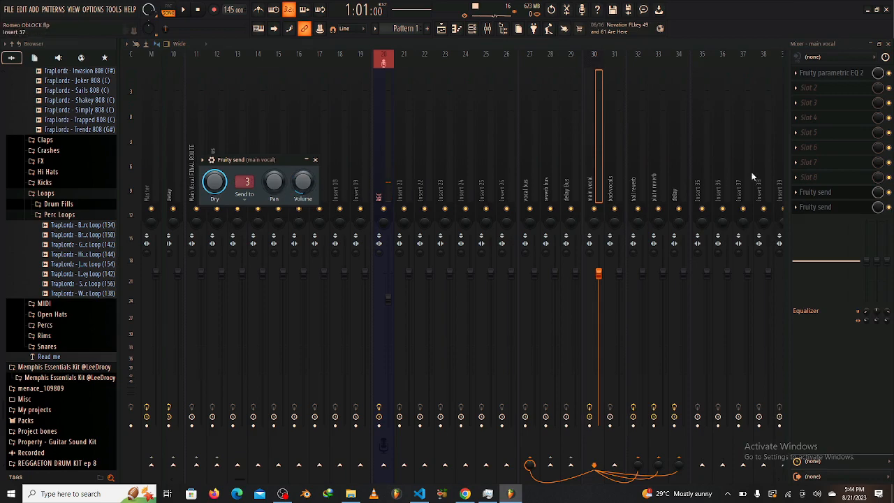
Load Fruity Send into slot 8 of the main vocal insert, target the hall reverb insert and lower its send volume.
click(801, 179)
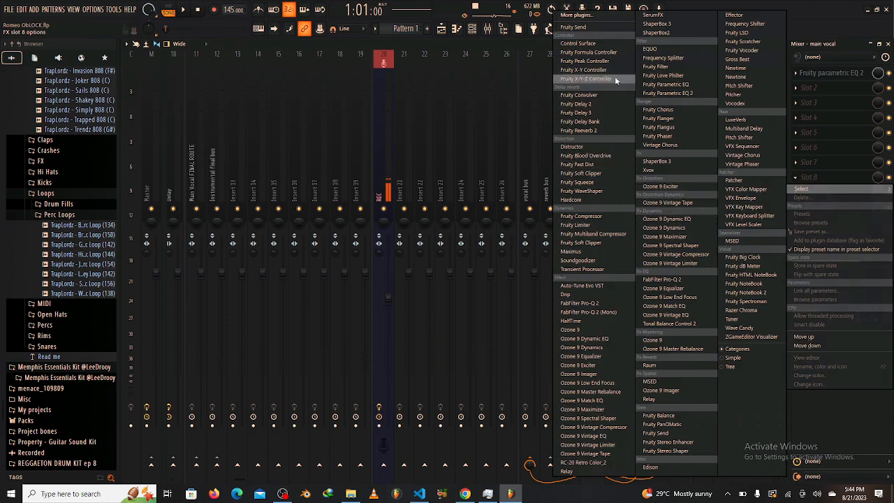
click(596, 27)
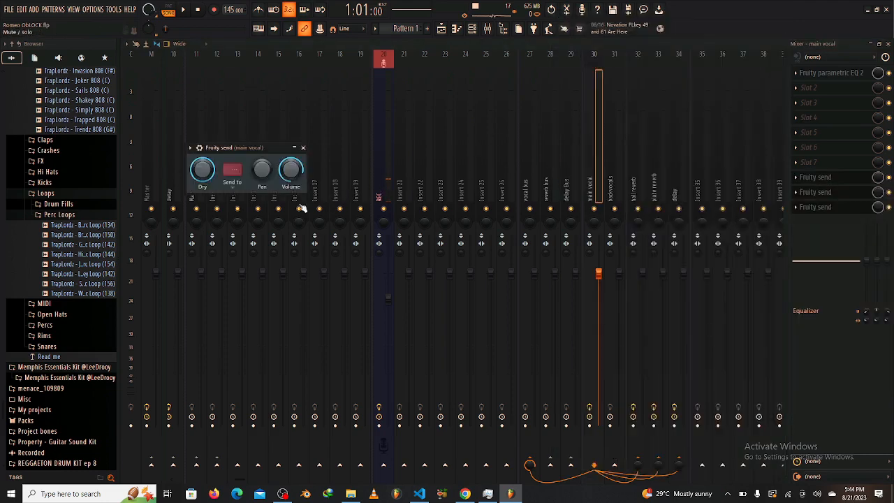
click(233, 181)
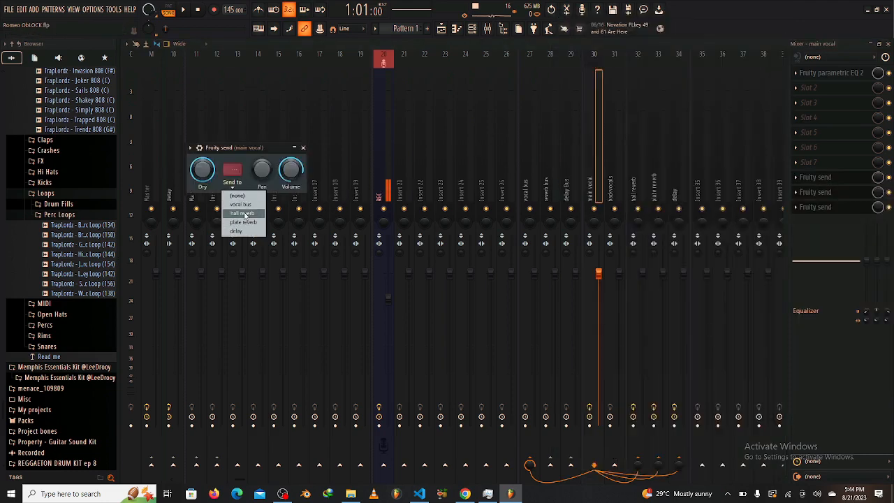
click(244, 222)
drag(291, 169, 290, 203)
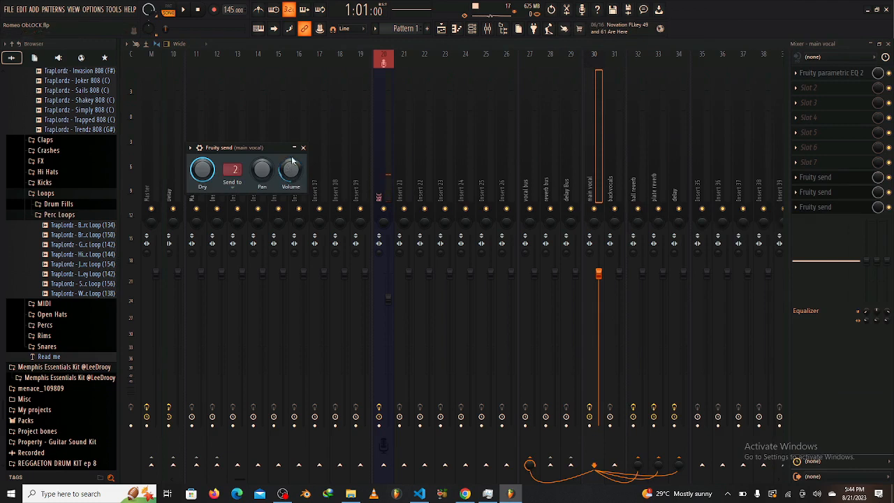
drag(291, 168, 290, 167)
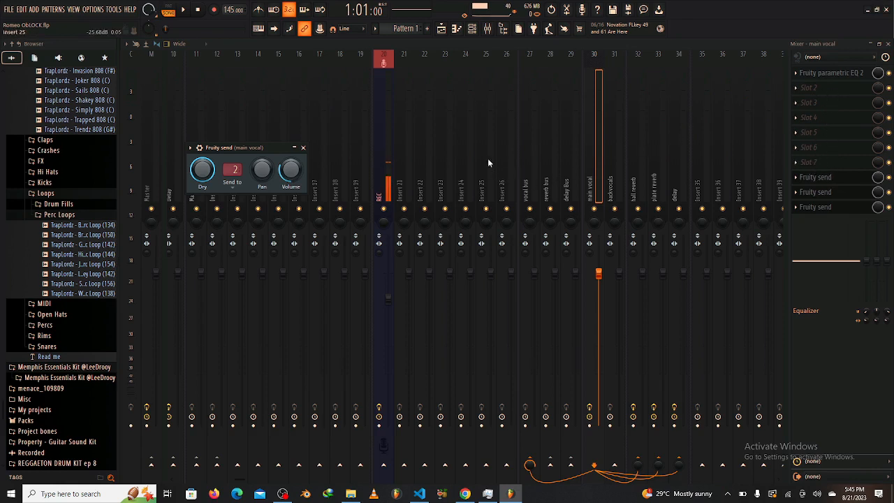
Open the playlist to view the recorded vocal clips.
click(440, 29)
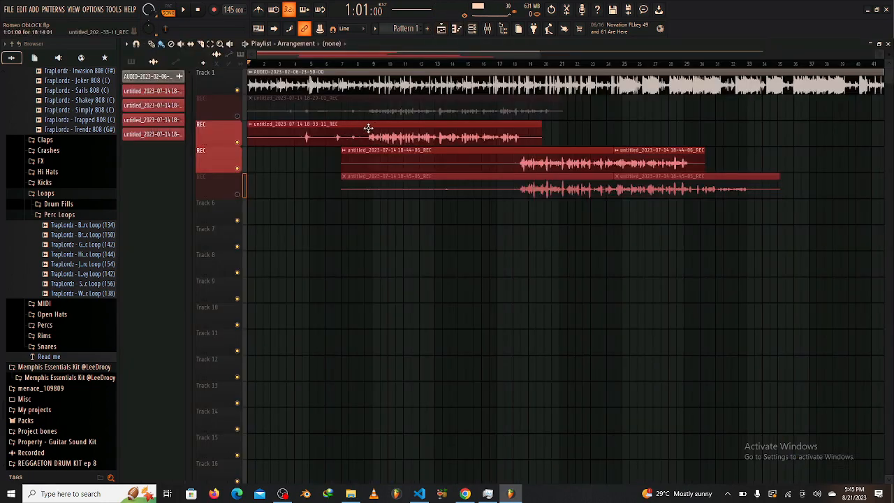
double_click(386, 125)
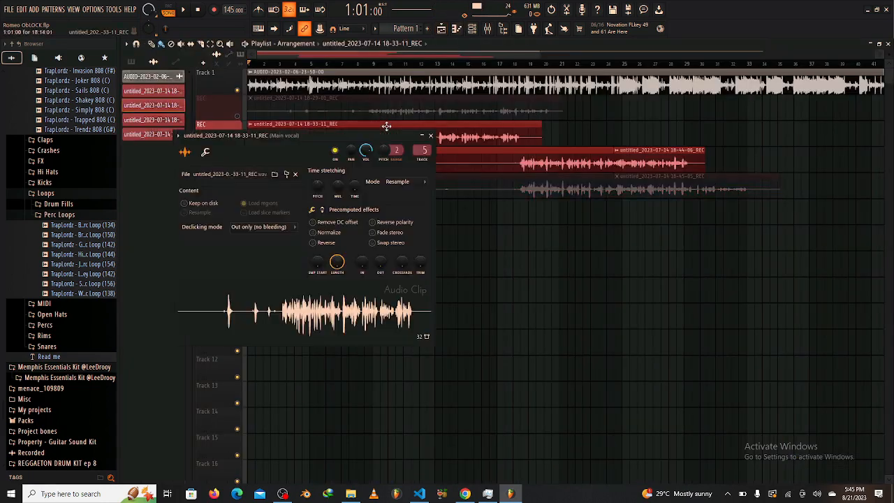
click(489, 29)
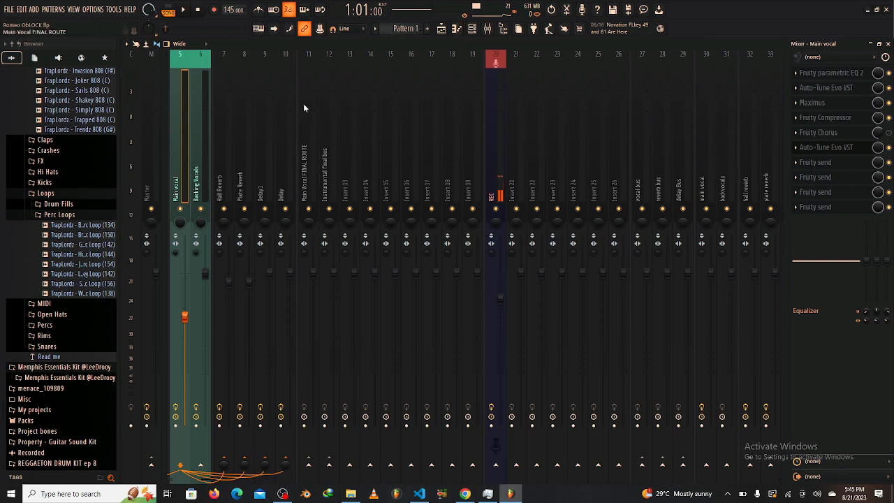
click(441, 28)
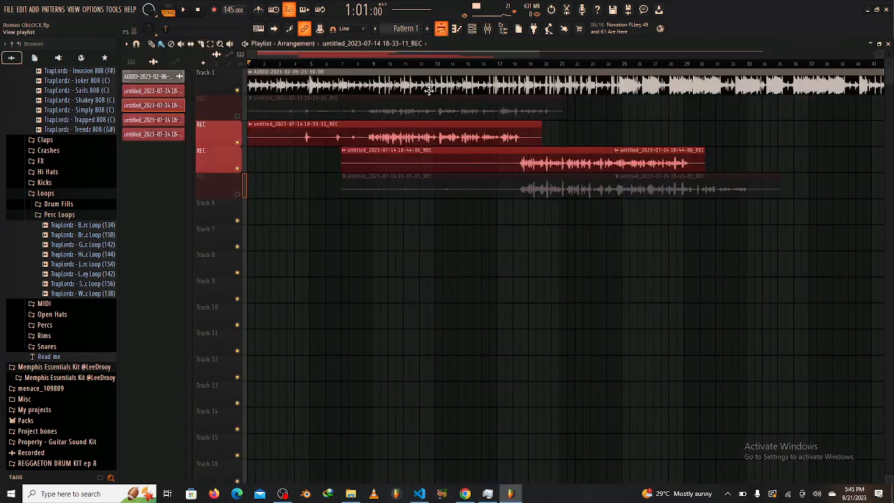
double_click(424, 145)
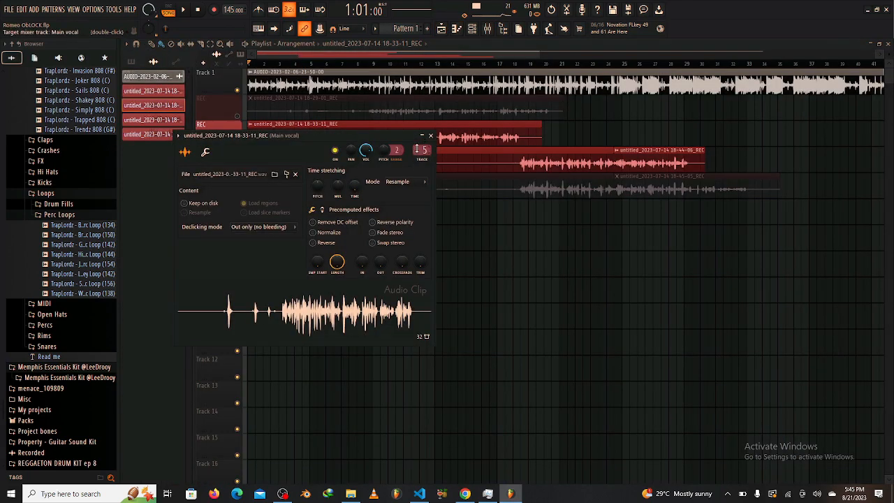
scroll(421, 149, up, 8)
scroll(422, 150, up, 2)
click(571, 159)
double_click(572, 158)
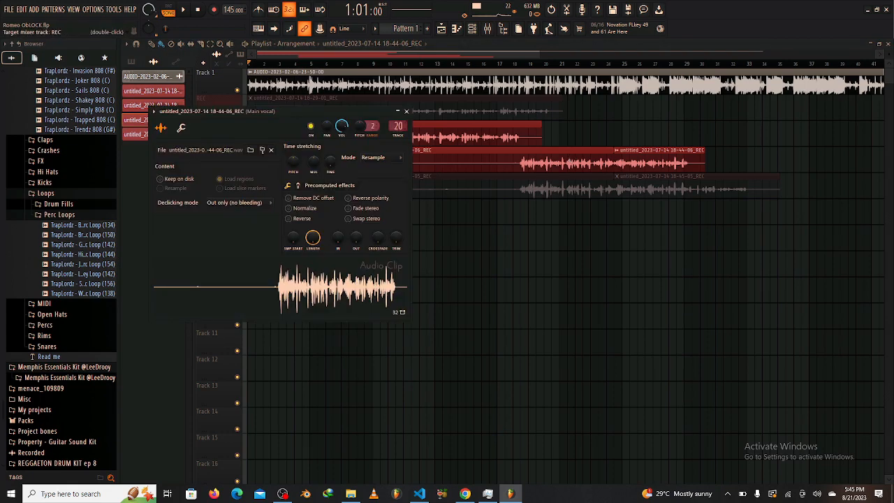
scroll(398, 126, up, 1)
scroll(398, 126, up, 2)
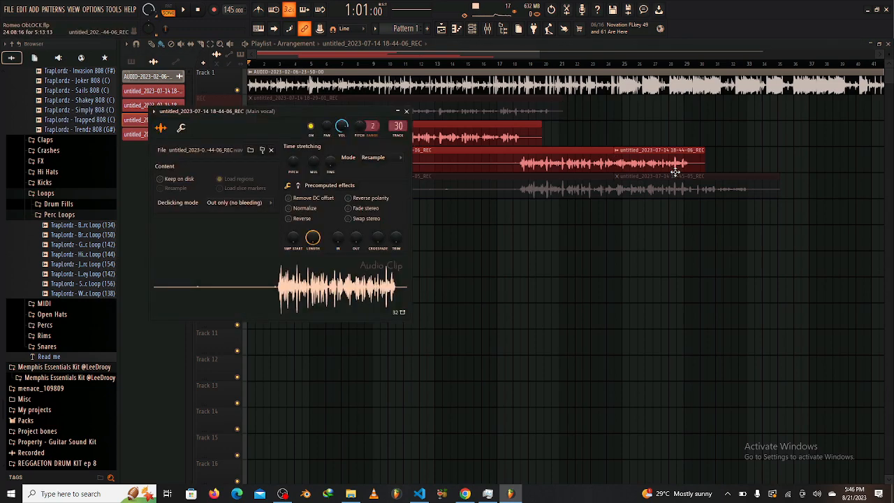
click(450, 56)
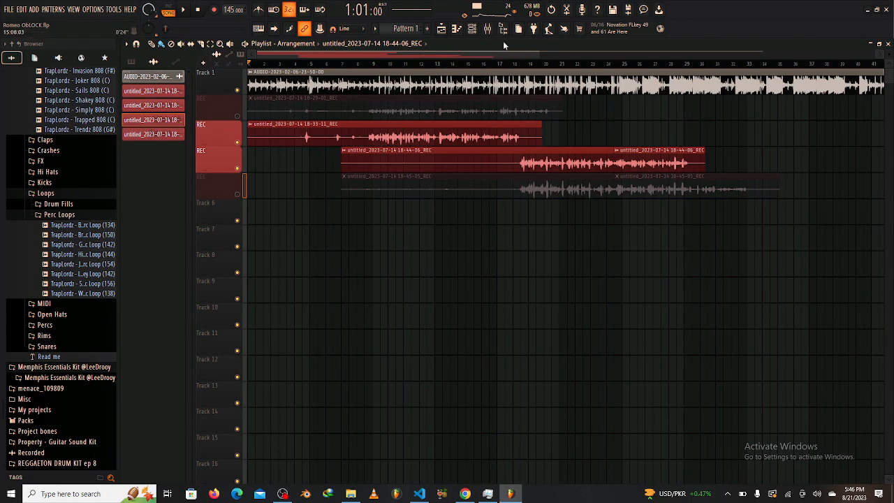
Check the main vocal insert in the mixer and play the arrangement from the start to hear the rerouted vocals.
click(488, 29)
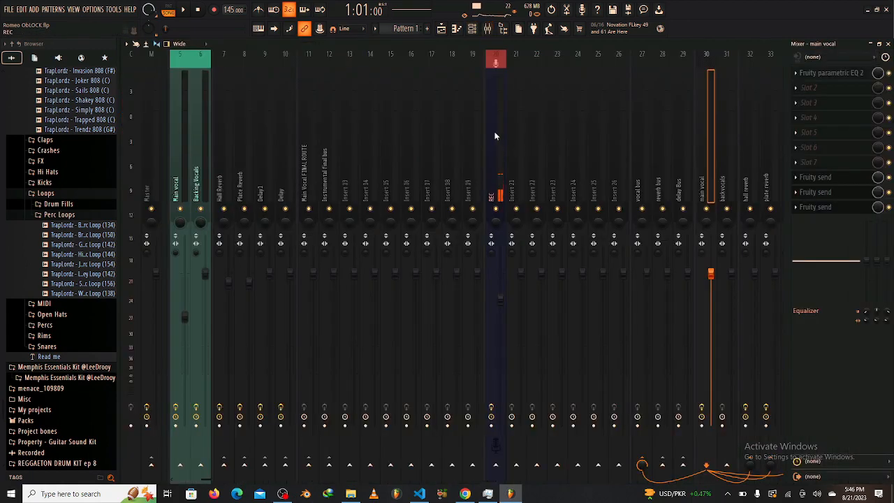
click(441, 29)
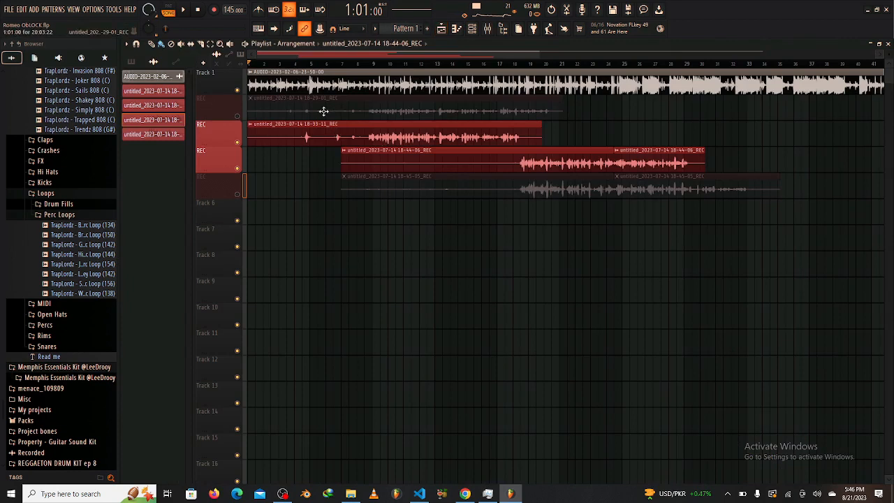
key(space)
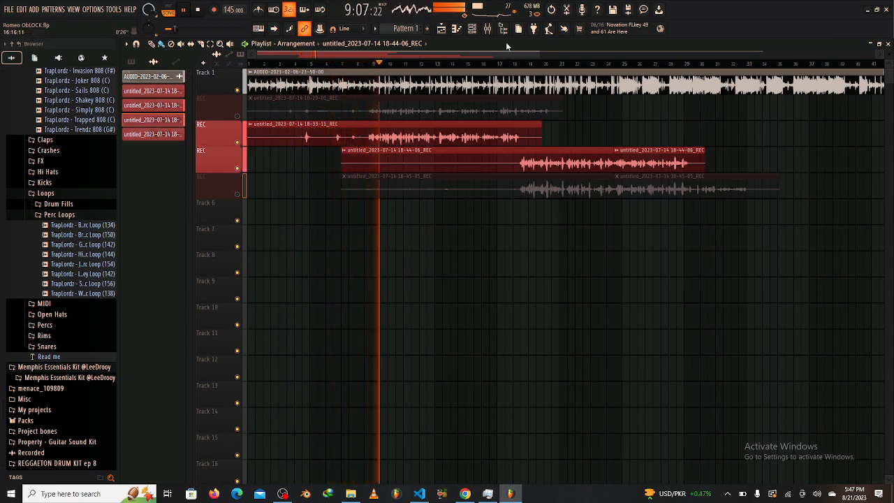
key(space)
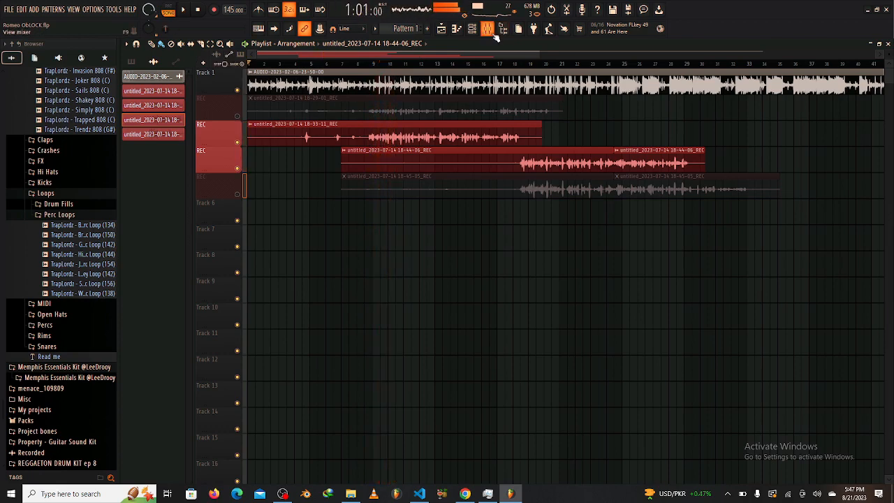
Review the main vocal insert's Fruity Sends in slots 8 to 10 and lower the slot 9 send volume.
click(487, 28)
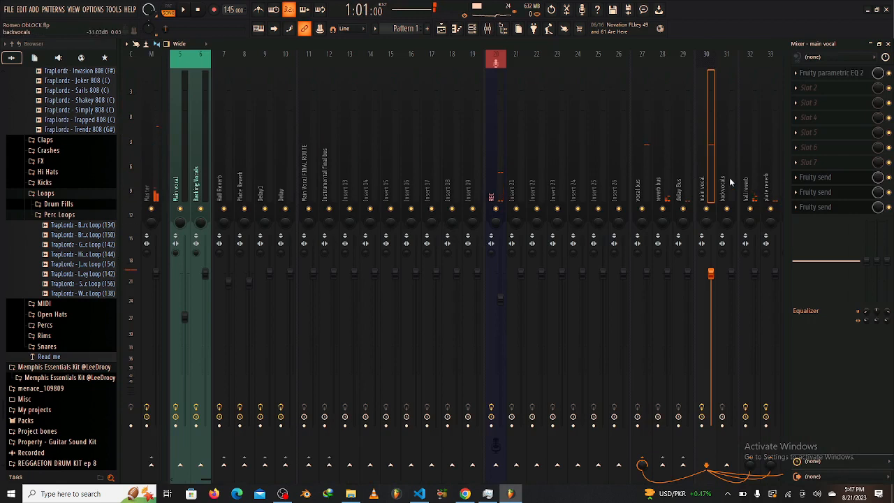
click(819, 177)
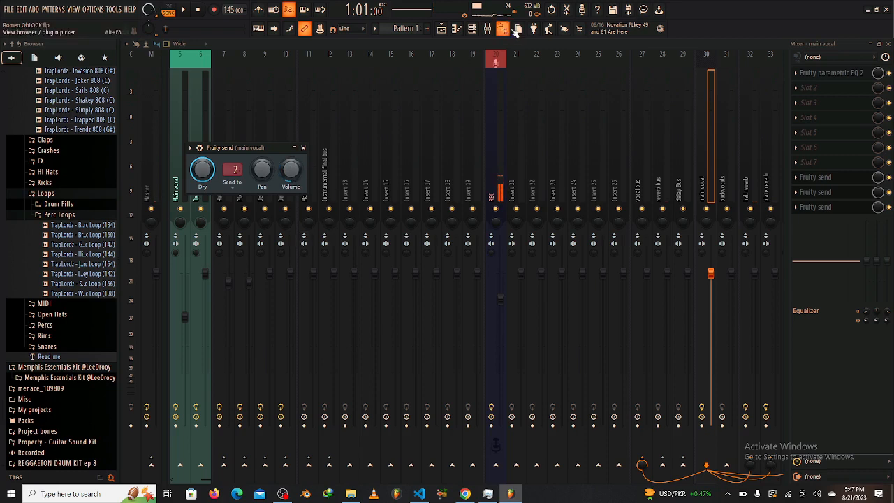
click(814, 193)
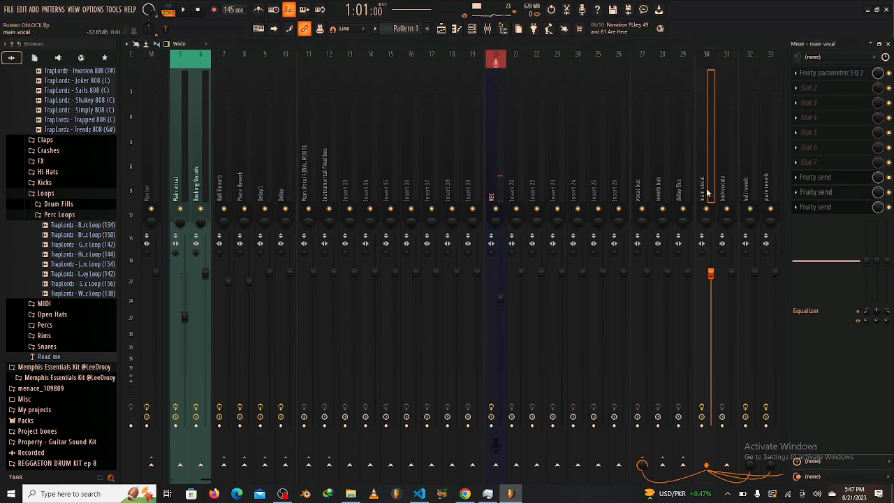
drag(302, 182, 302, 184)
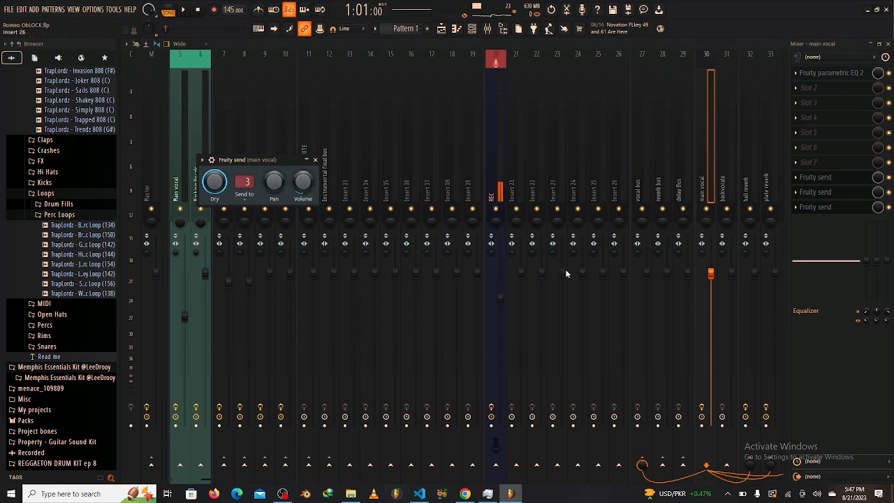
click(844, 210)
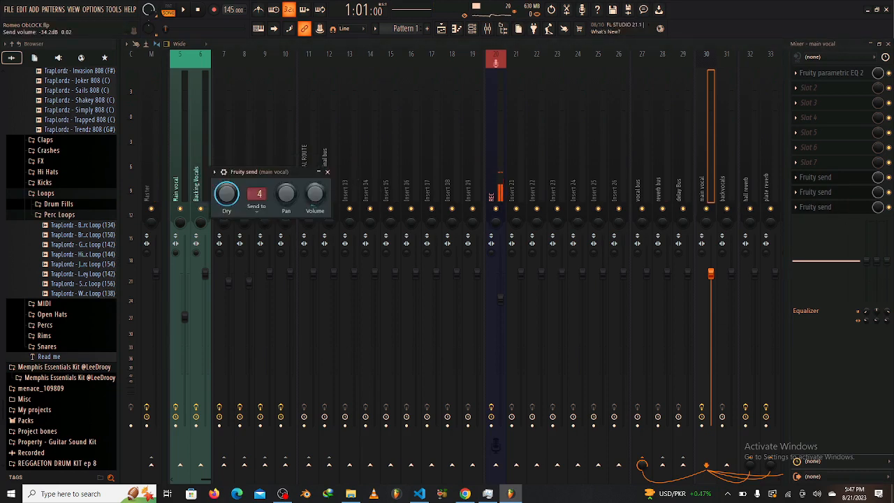
Play the arrangement from bar 7 and lower the main vocal insert's plate reverb send volume further while listening in the mixer.
click(456, 29)
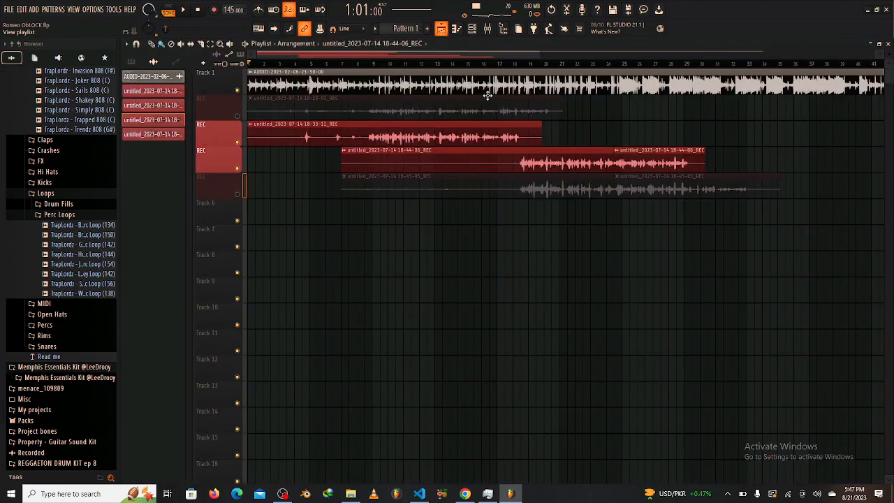
click(349, 64)
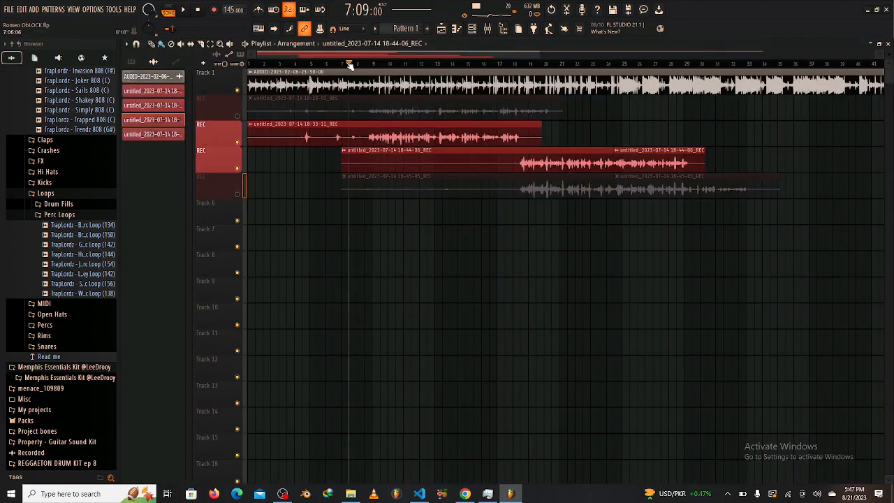
key(space)
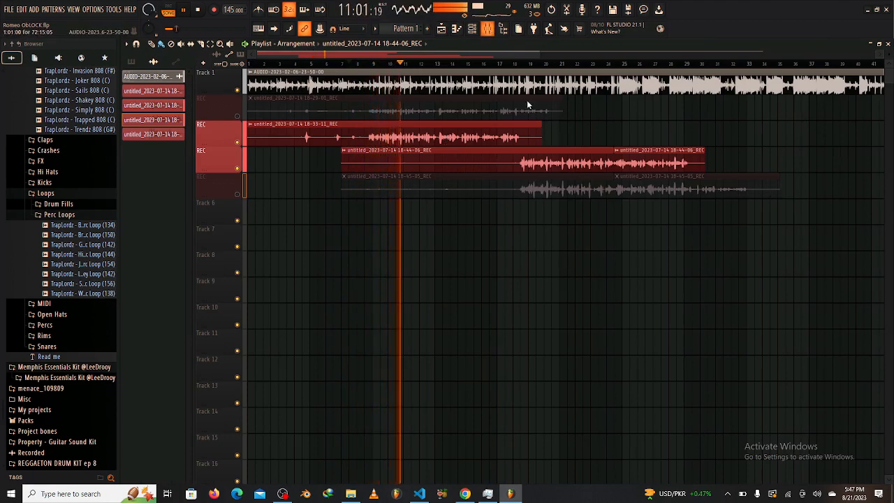
key(F9)
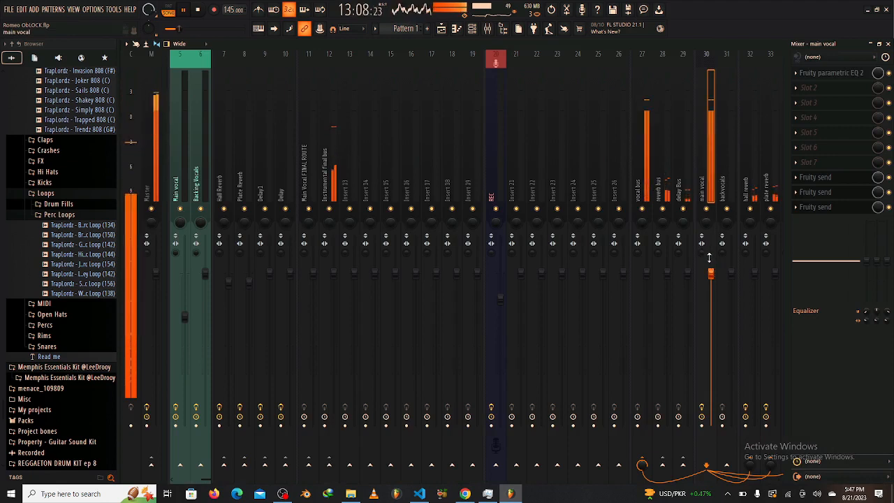
click(814, 193)
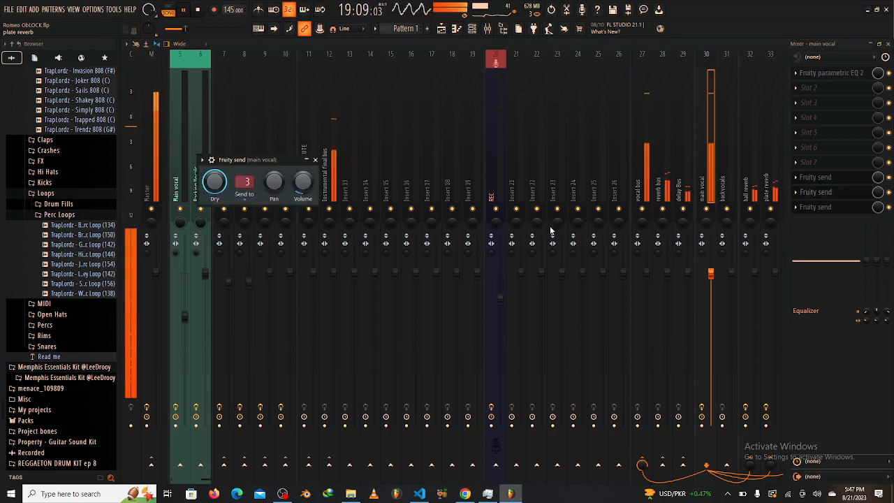
drag(303, 183, 304, 186)
key(space)
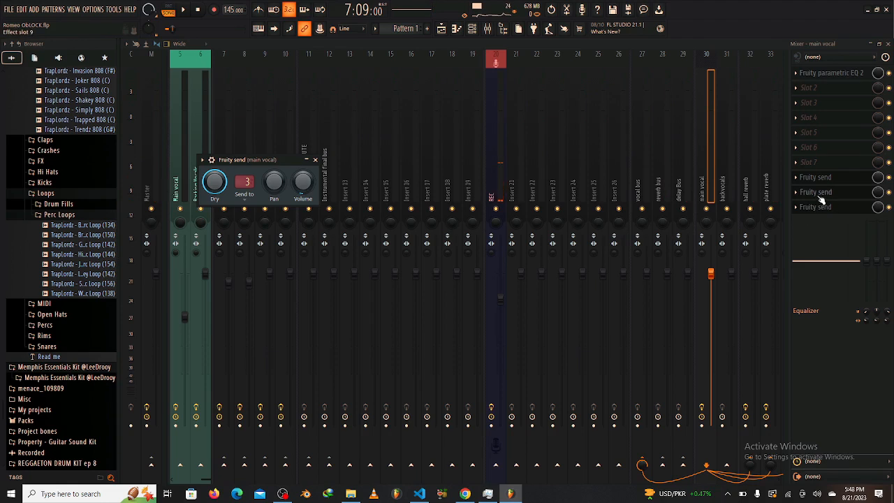
Sidechain the hall reverb insert's slot 3 Fruity Limiter to main vocal, with the compressor threshold at about -11.1 dB and a higher ratio.
click(748, 180)
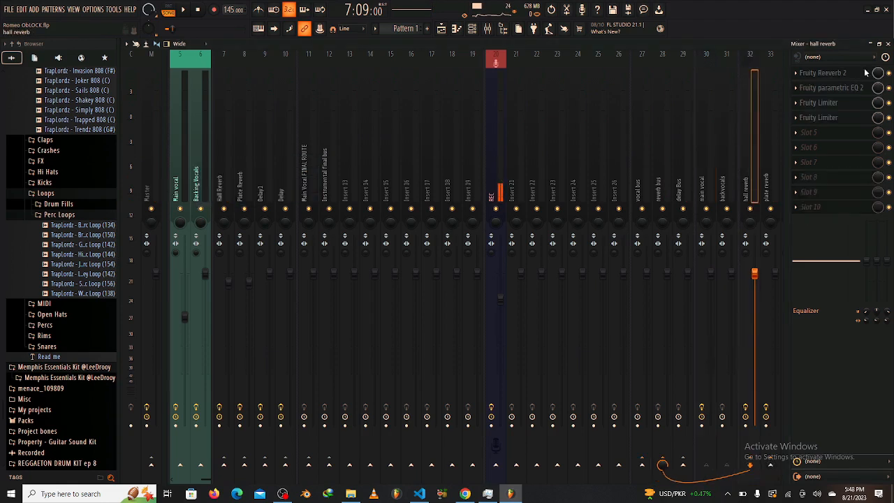
click(846, 104)
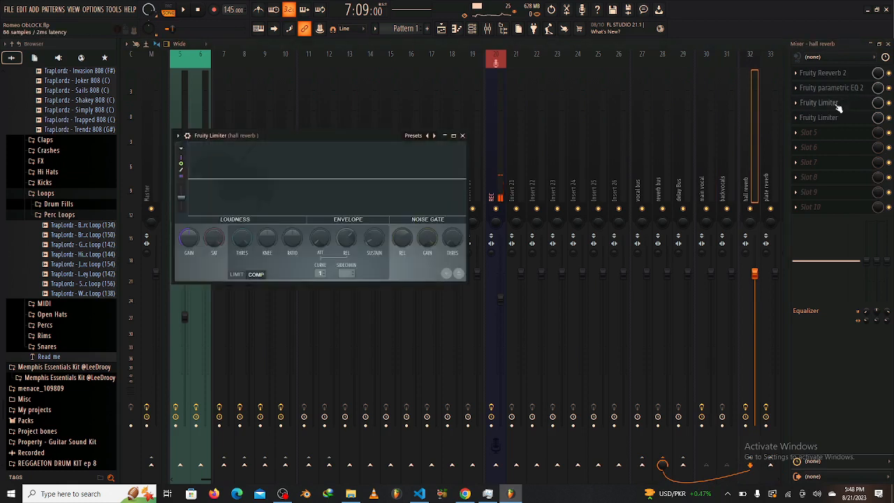
click(360, 277)
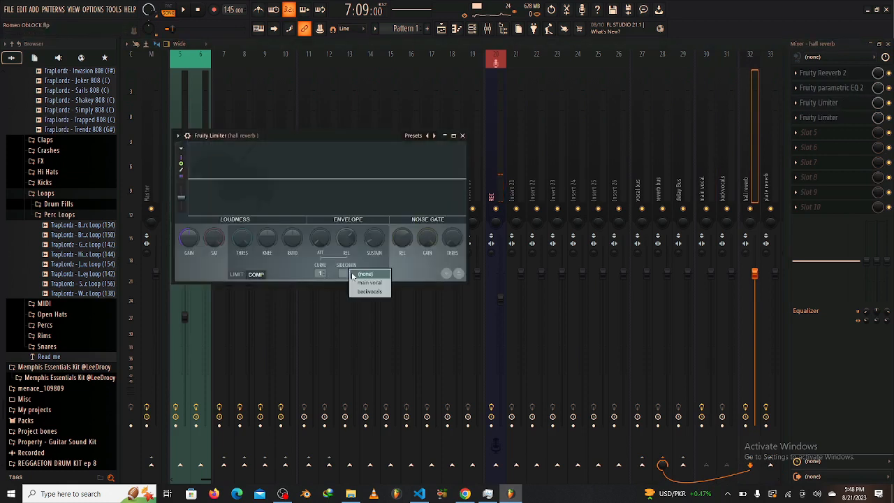
click(363, 283)
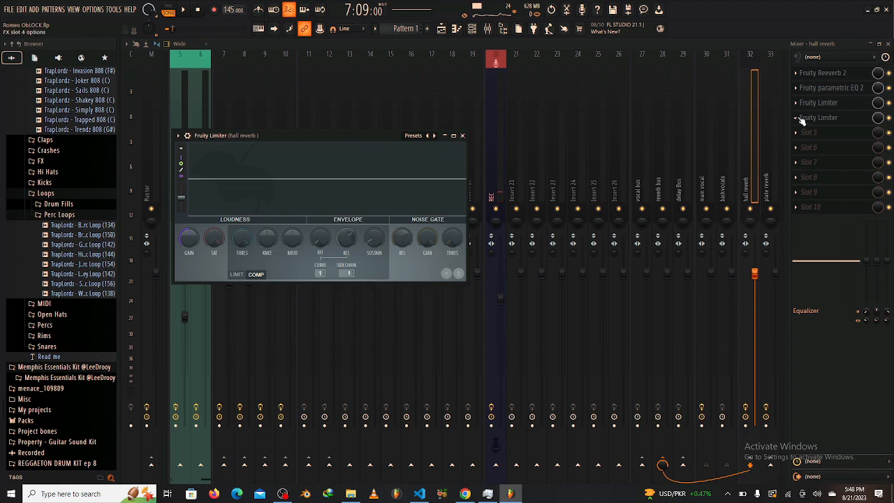
drag(241, 238, 242, 256)
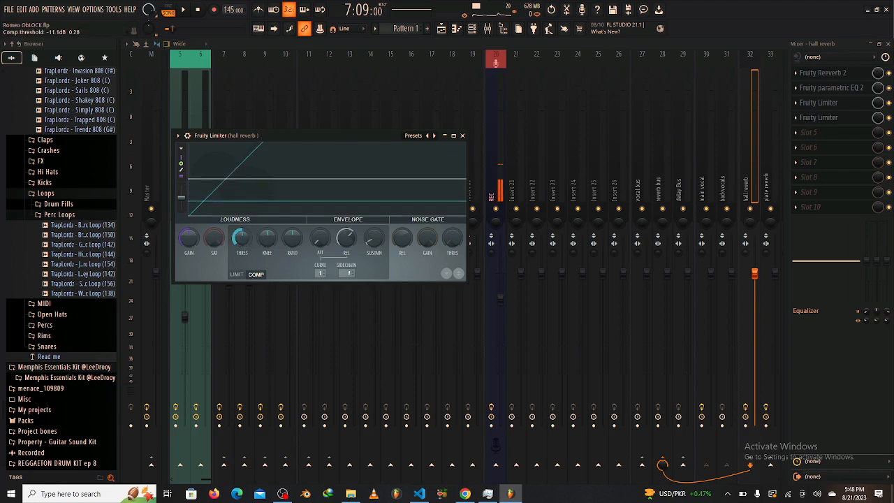
drag(296, 242, 296, 233)
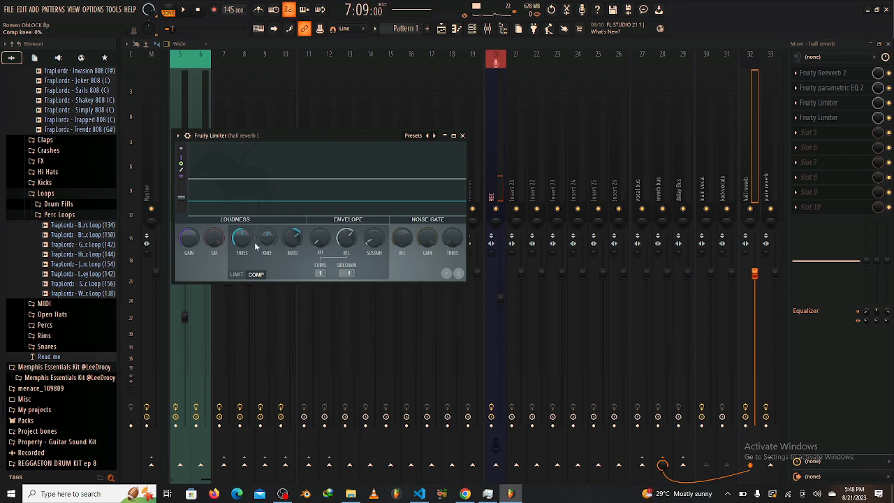
Switch the hall reverb insert's slot 4 Fruity Limiter to compressor mode, sidechained to backvocals with a lower threshold and a 2.5:1 ratio.
click(820, 118)
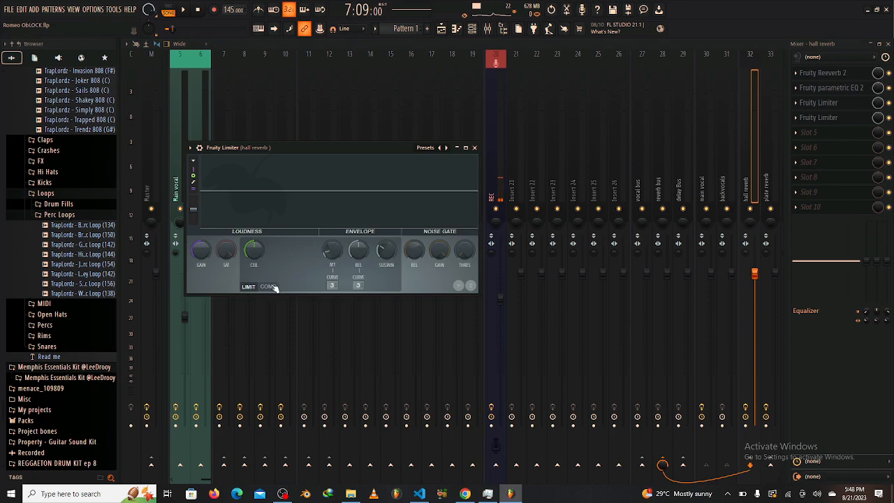
click(272, 287)
click(362, 285)
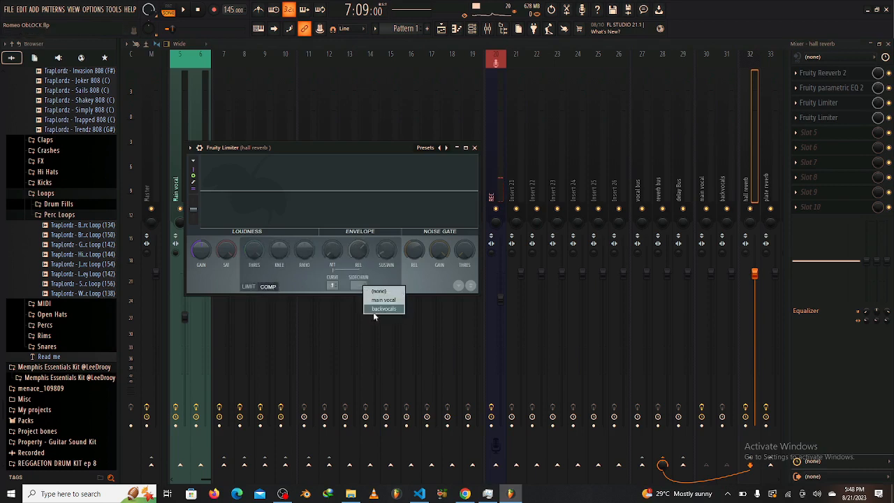
click(380, 307)
drag(254, 249, 254, 263)
drag(304, 250, 304, 238)
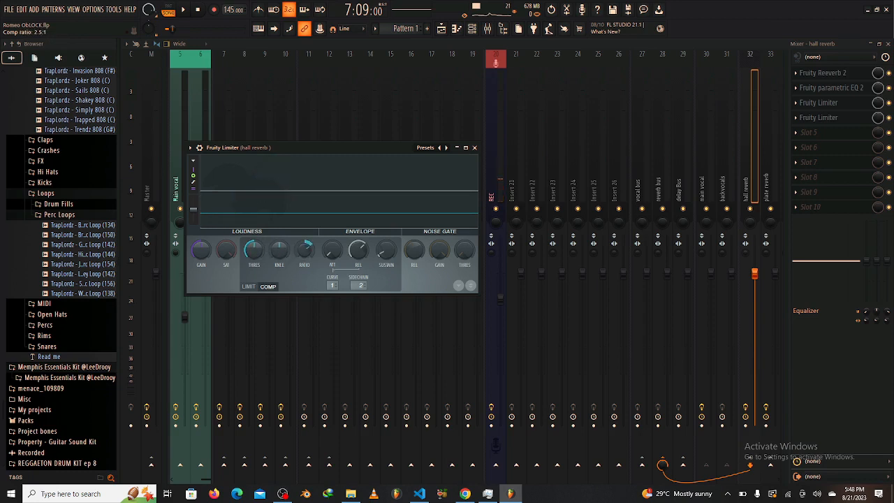
Restart playback and jump to about bar 8 in the playlist to audition the sidechained hall reverb.
click(197, 11)
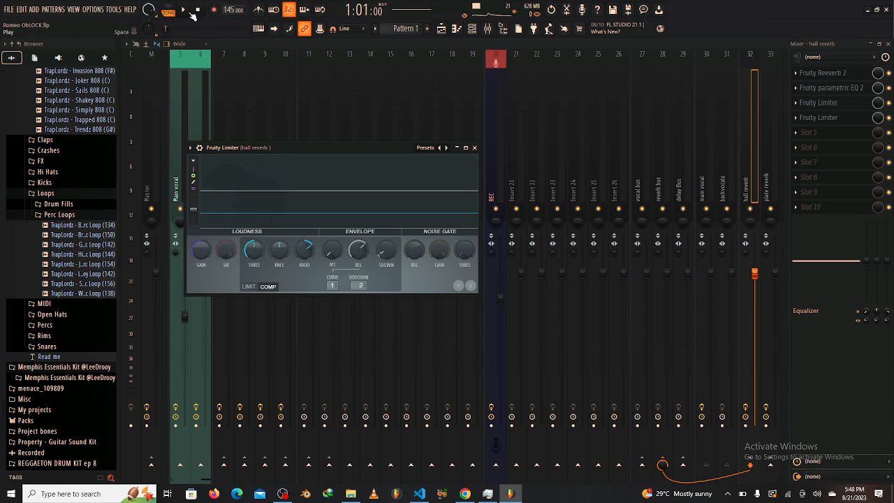
click(190, 11)
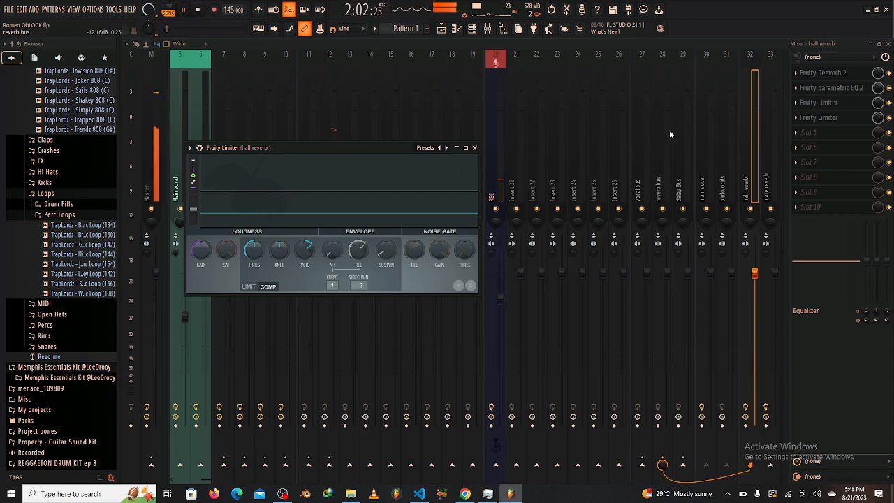
click(441, 29)
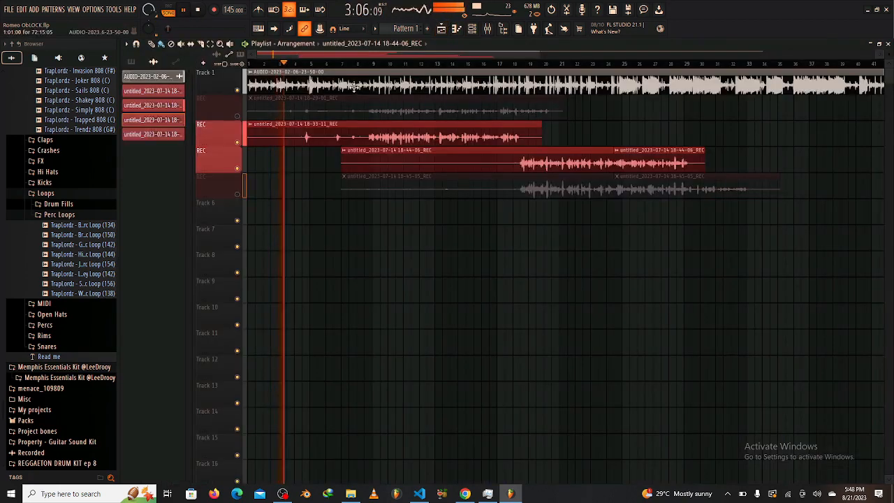
click(358, 64)
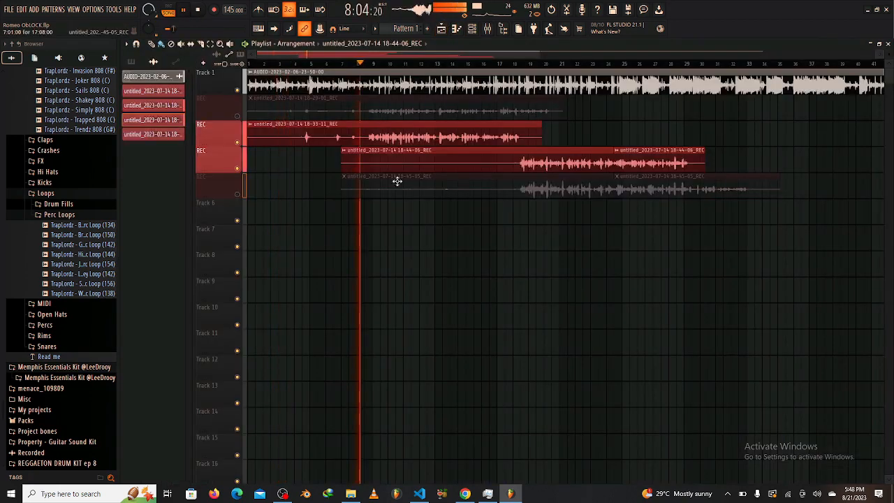
Check the vocal bus and main vocal inserts in the mixer during playback, and inspect the main vocal insert's slot 9 Fruity send.
click(487, 28)
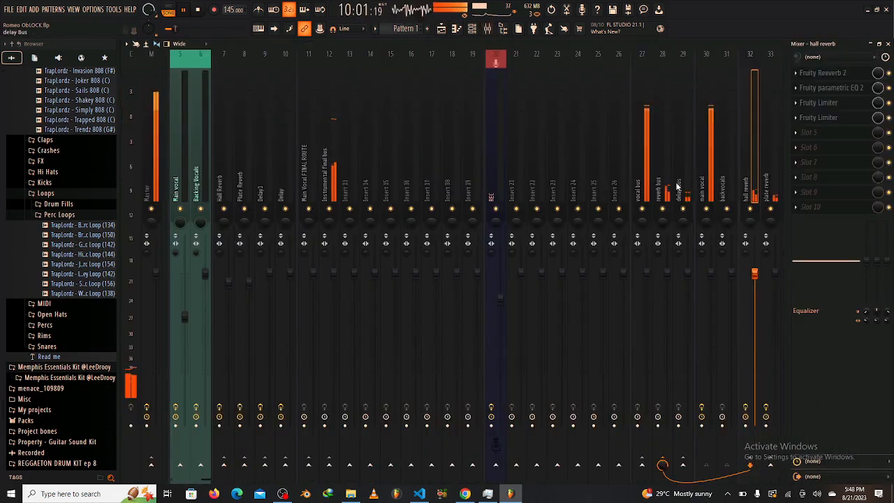
click(649, 167)
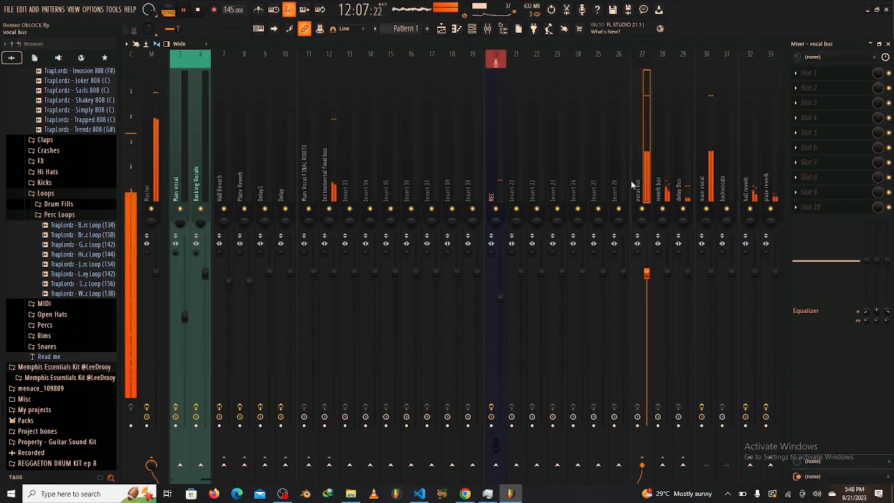
click(706, 178)
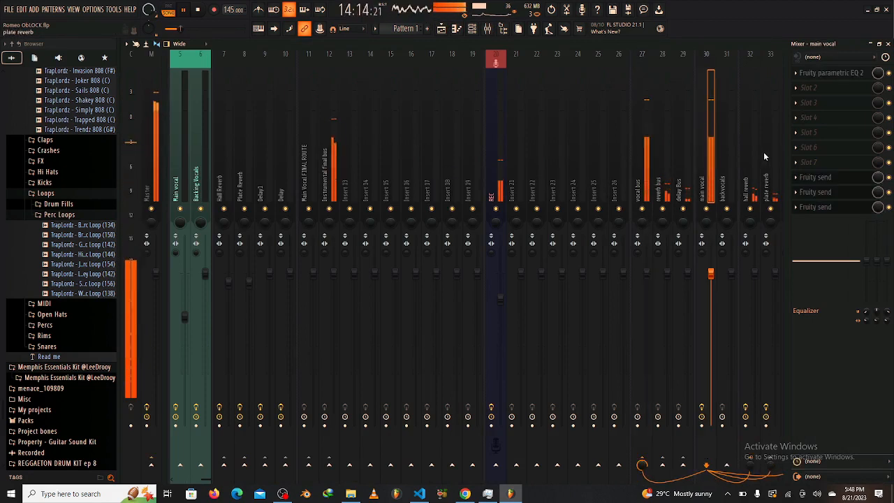
click(859, 194)
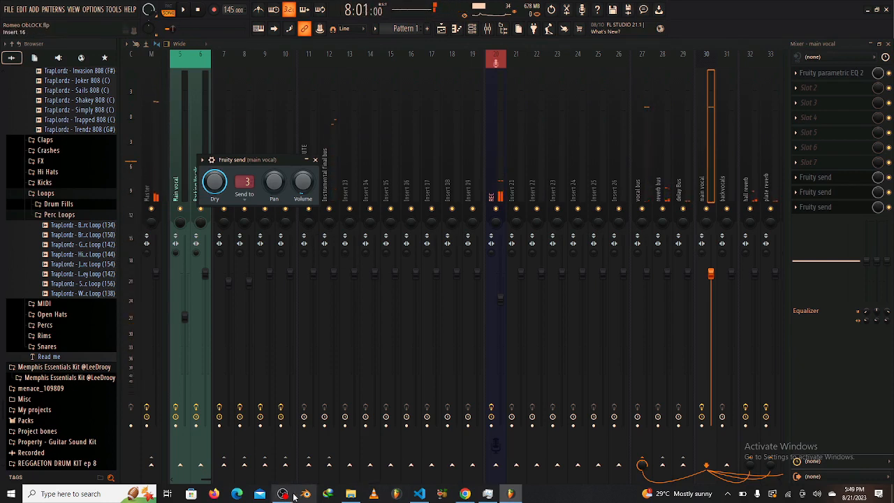
mouse_move(293, 496)
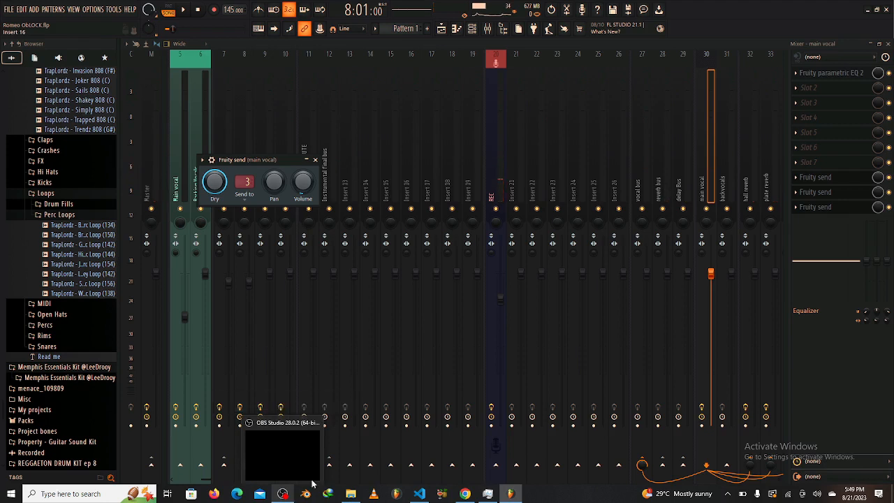
Sidechain the plate reverb insert's first Fruity Limiter to main vocal, with a lower compressor threshold and a higher ratio.
click(768, 193)
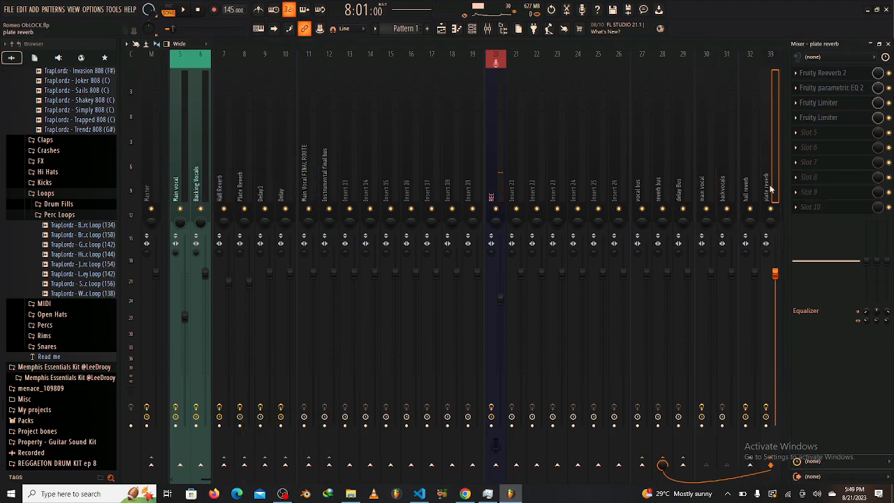
click(840, 117)
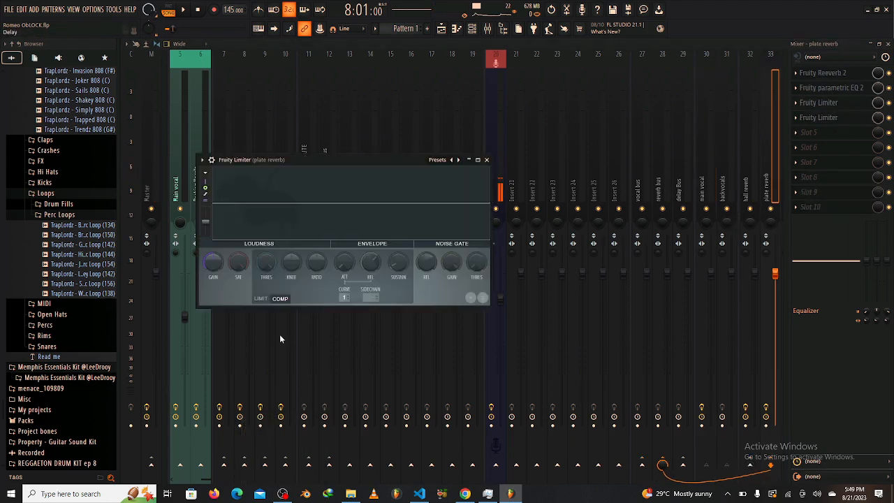
click(370, 297)
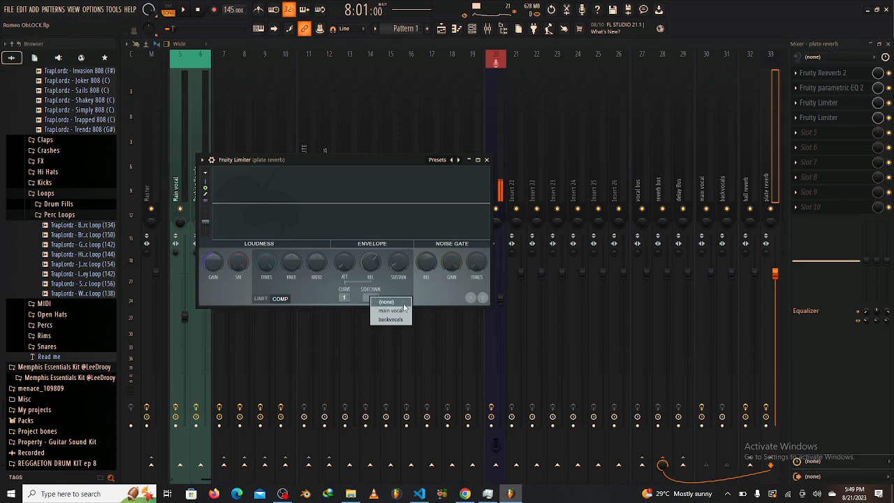
click(395, 313)
drag(271, 267, 316, 253)
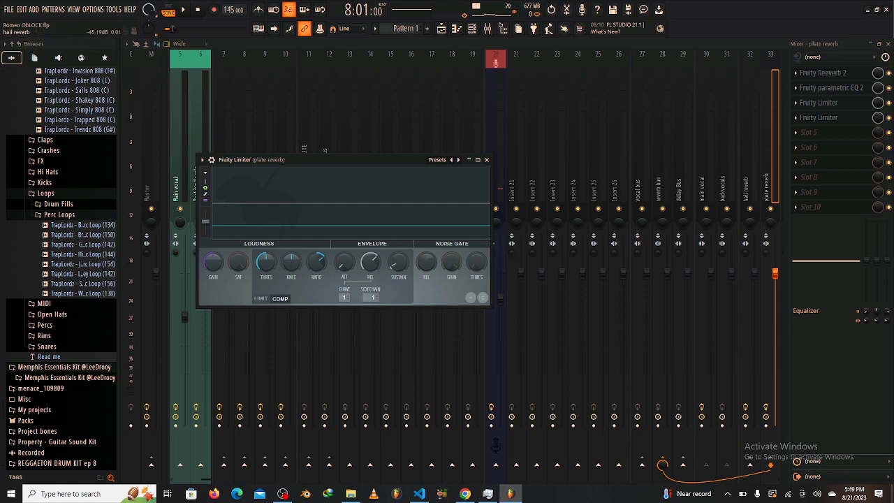
Sidechain the plate reverb insert's second Fruity Limiter to backvocals with a lower threshold and higher ratio, and audition it from bar 8.
click(817, 118)
click(816, 118)
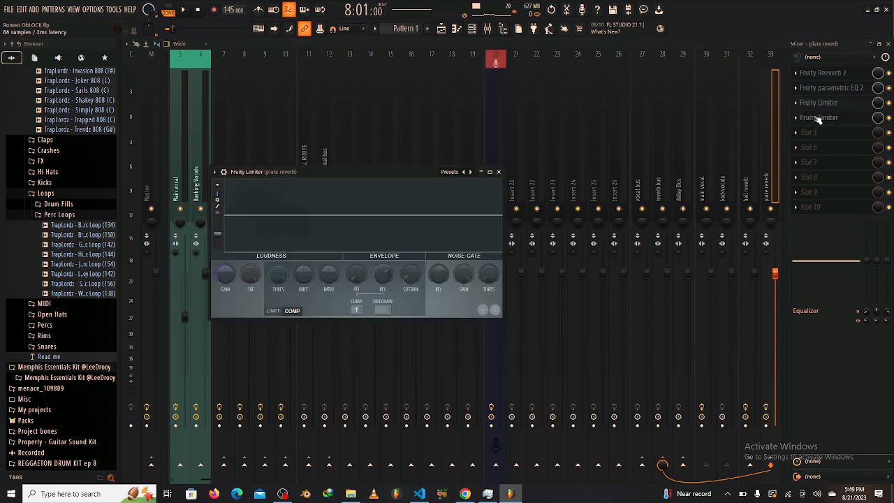
click(388, 310)
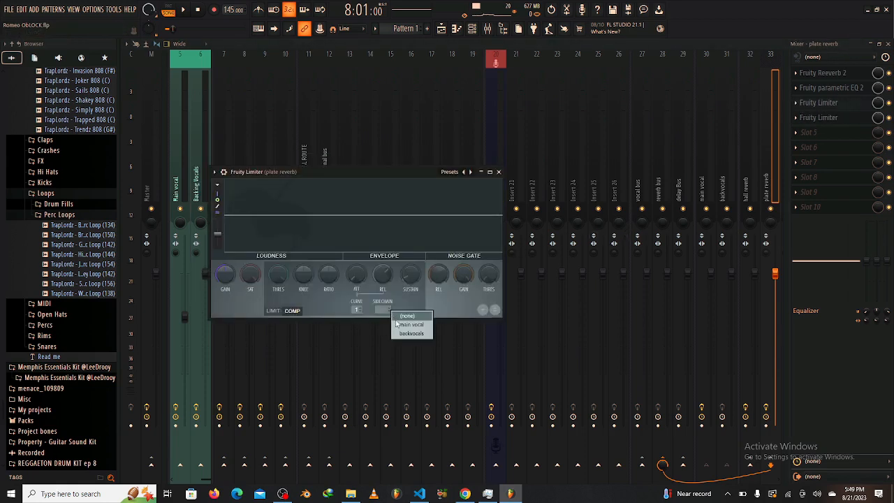
drag(278, 275, 278, 292)
drag(328, 274, 328, 262)
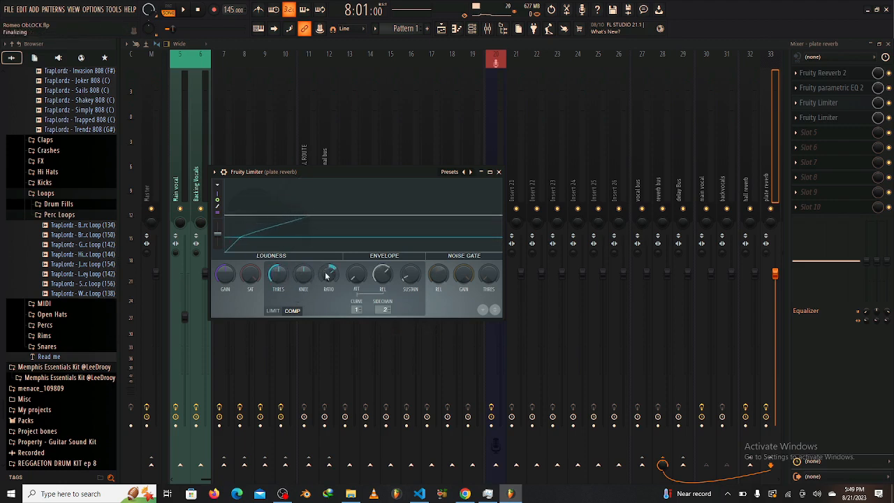
key(space)
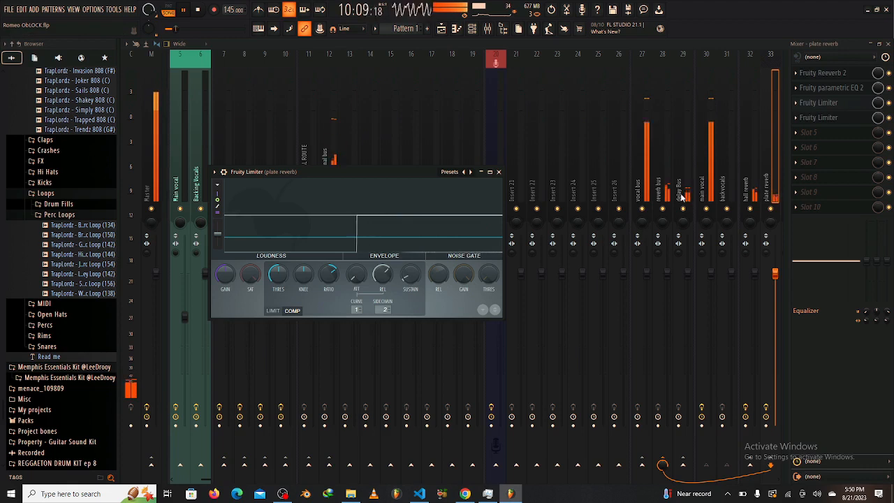
key(space)
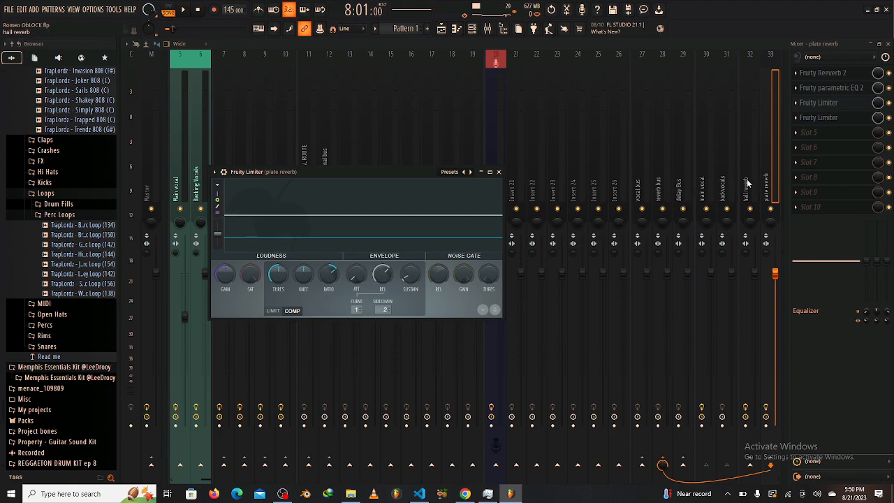
Roll off the low end with band 1 of the main vocal insert's Fruity parametric EQ 2 and audition it from bar 8.
click(747, 183)
click(721, 183)
click(706, 183)
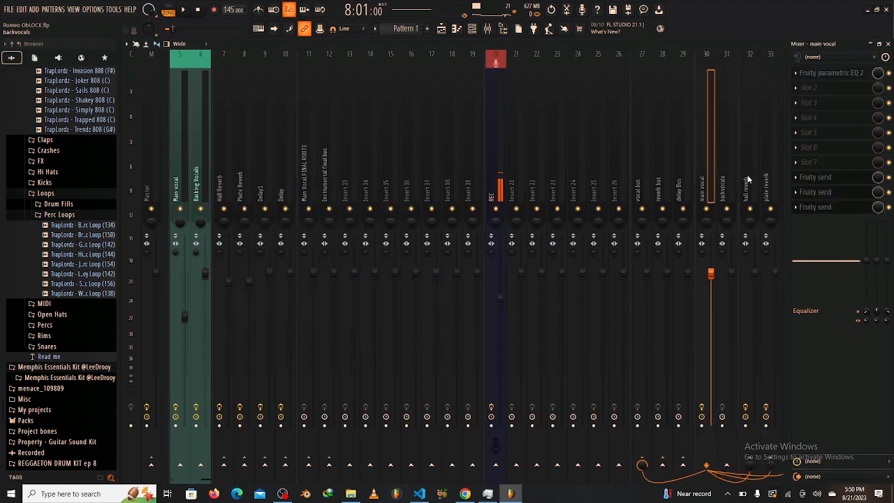
click(832, 76)
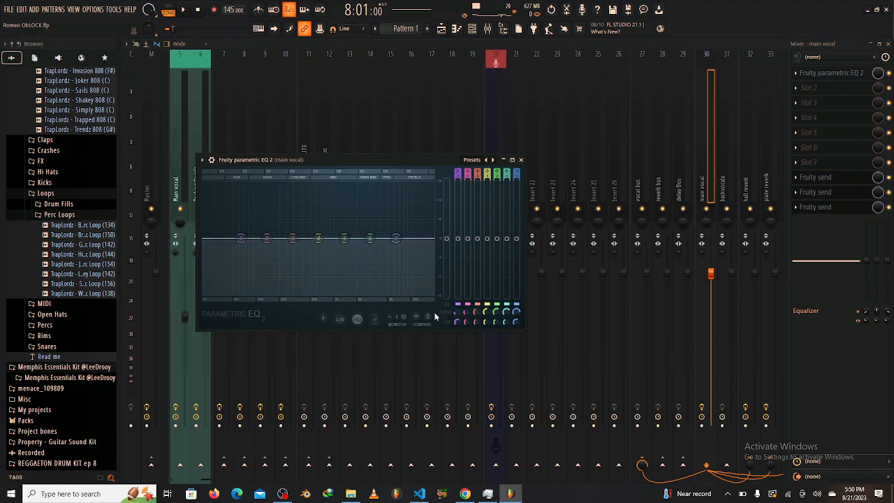
drag(240, 238, 262, 293)
key(space)
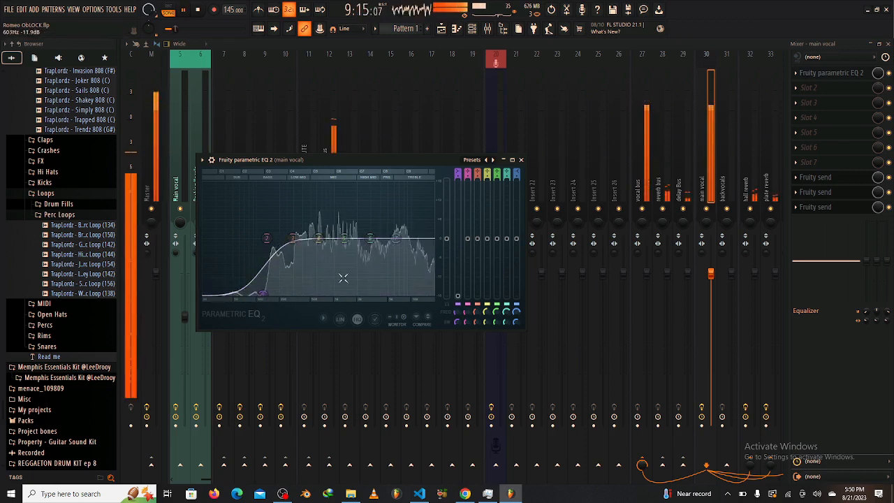
key(space)
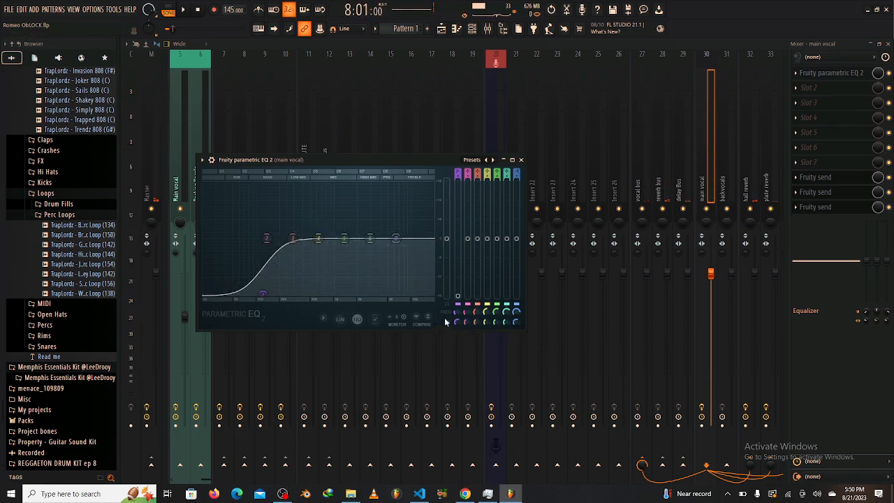
Shape EQ band 2 on the main vocal into a very narrow dip of about -2.3 dB at 365 Hz.
drag(465, 323, 468, 325)
key(space)
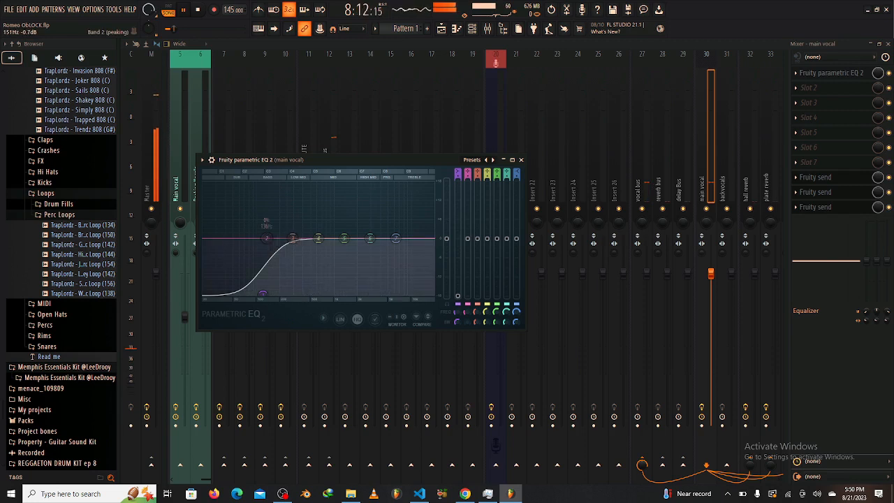
drag(266, 238, 302, 245)
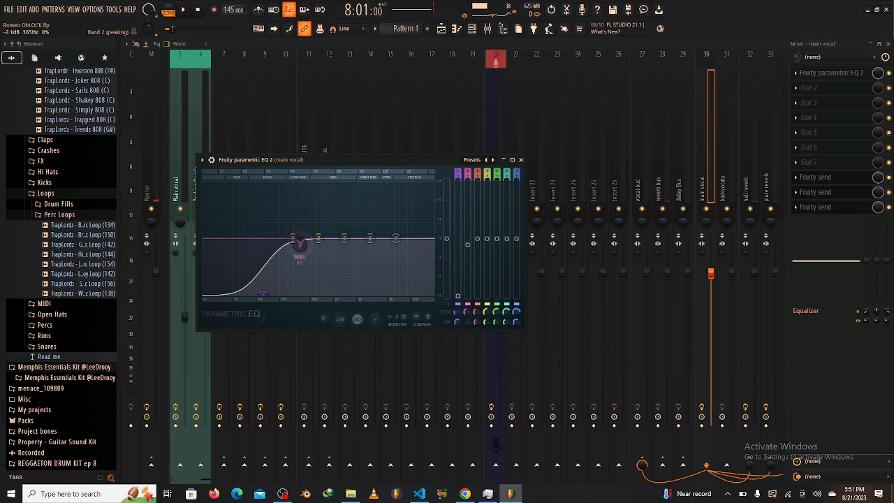
drag(300, 246, 301, 247)
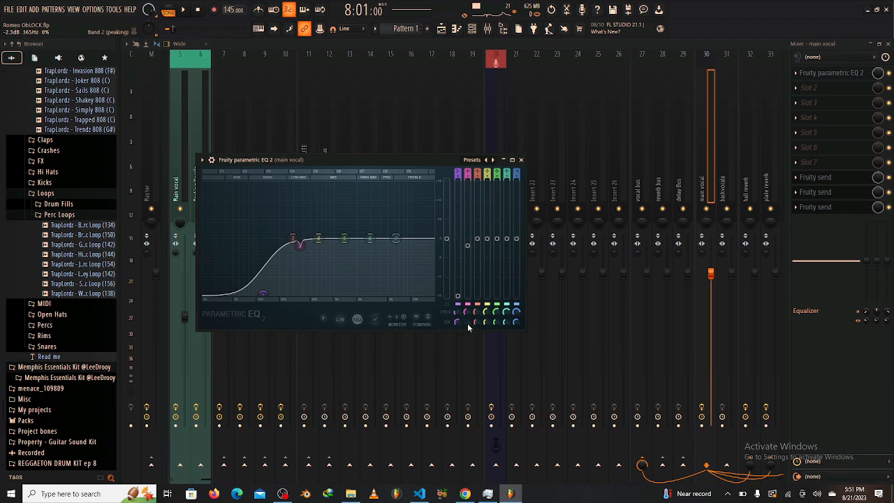
drag(468, 323, 468, 325)
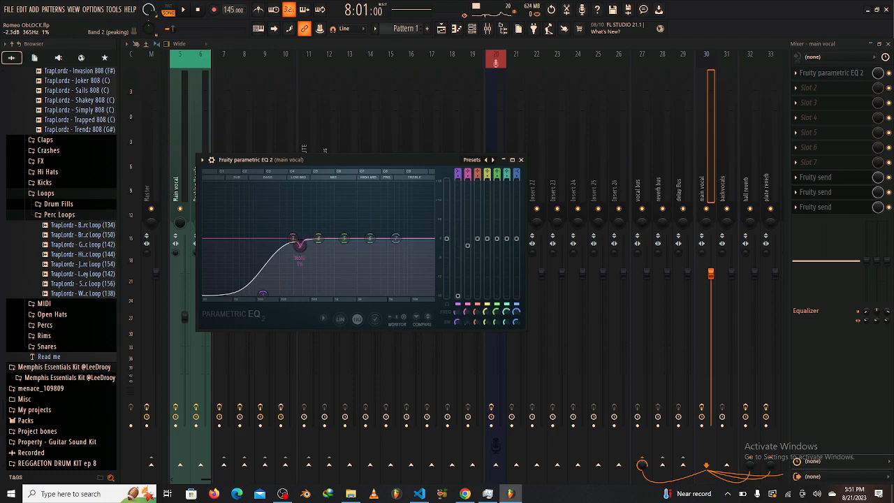
drag(468, 325, 469, 324)
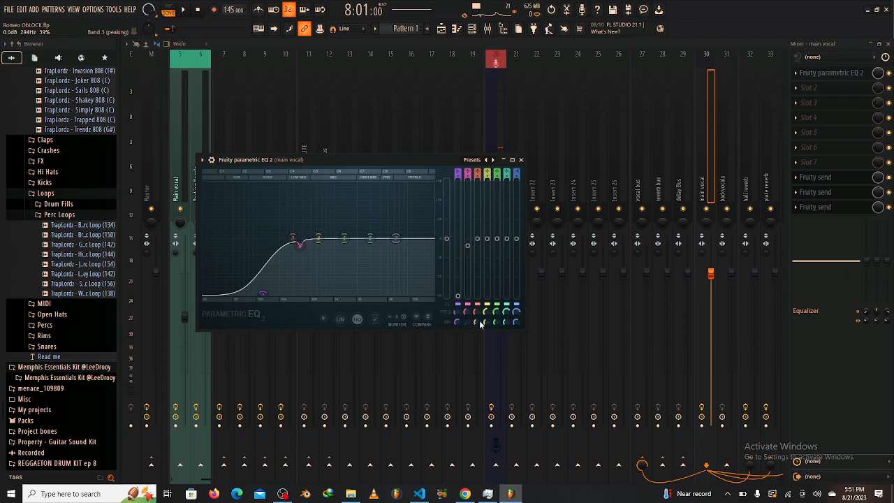
During playback, sweep EQ band 3 as a narrow boost before turning it into a dip, and dip band 4 about 1.8 dB at 1184 Hz.
drag(299, 243, 317, 178)
key(space)
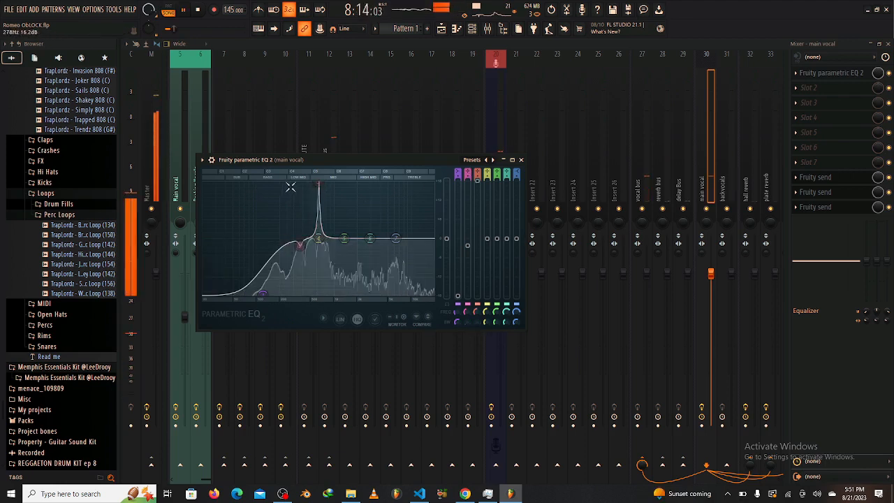
drag(318, 185, 317, 246)
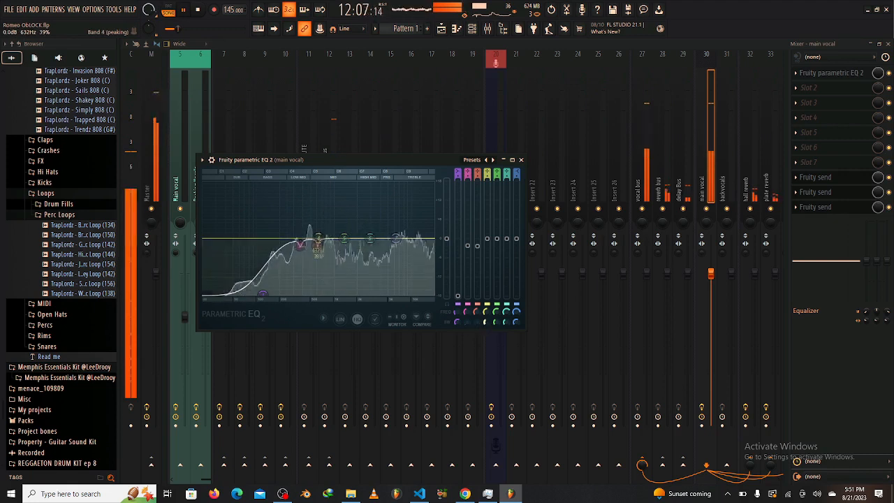
drag(317, 238, 340, 243)
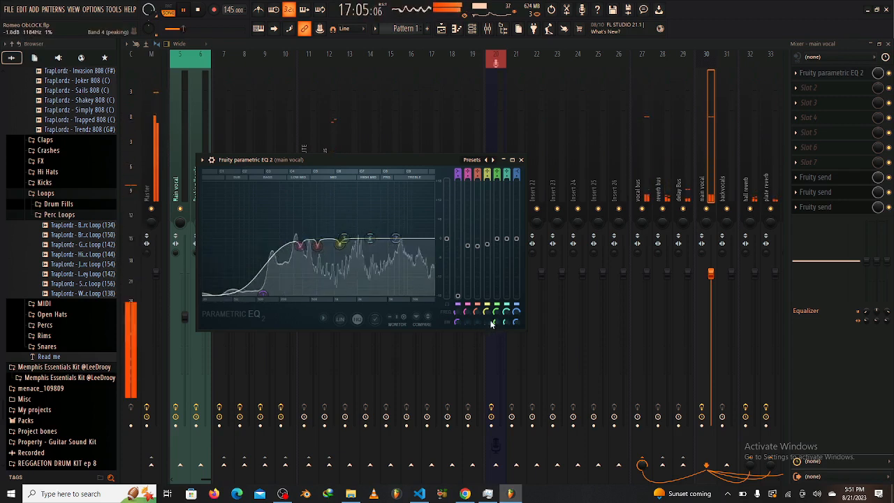
Add narrow dips of a few dB with EQ band 5 at about 4660 Hz and band 6 between bands 4 and 5.
mouse_move(386, 238)
mouse_down()
mouse_move(387, 184)
mouse_move(385, 244)
mouse_up()
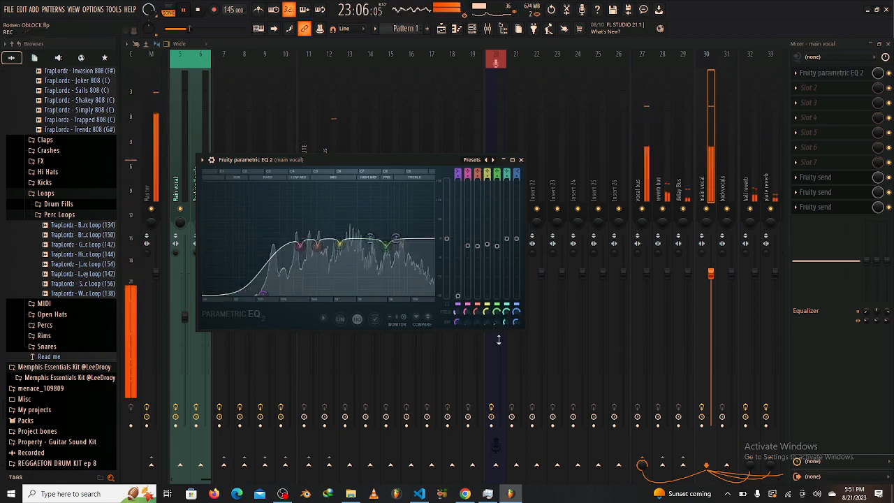
mouse_move(371, 239)
mouse_down()
mouse_move(370, 185)
mouse_move(357, 184)
mouse_move(419, 184)
mouse_move(356, 187)
mouse_move(351, 250)
mouse_move(355, 244)
mouse_up()
drag(502, 323, 502, 322)
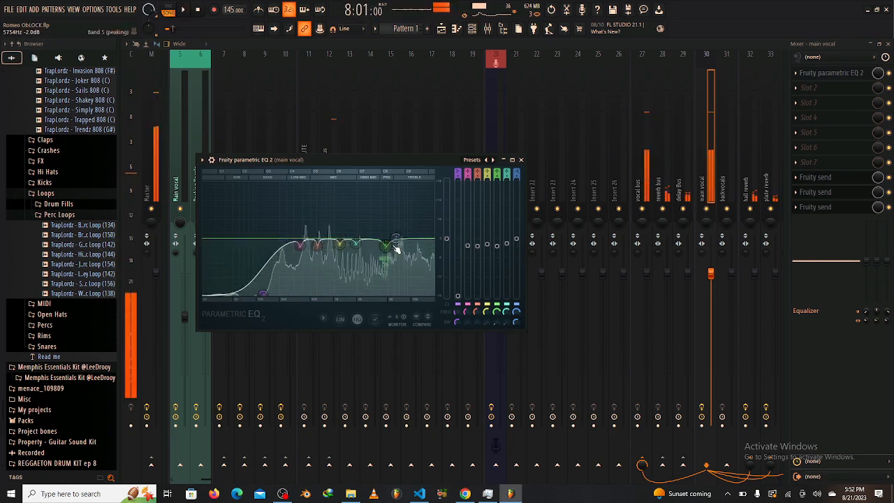
Move the main vocal EQ's band 7 high shelf to 20000 Hz and lower it to about -1.7 dB.
drag(396, 237, 432, 246)
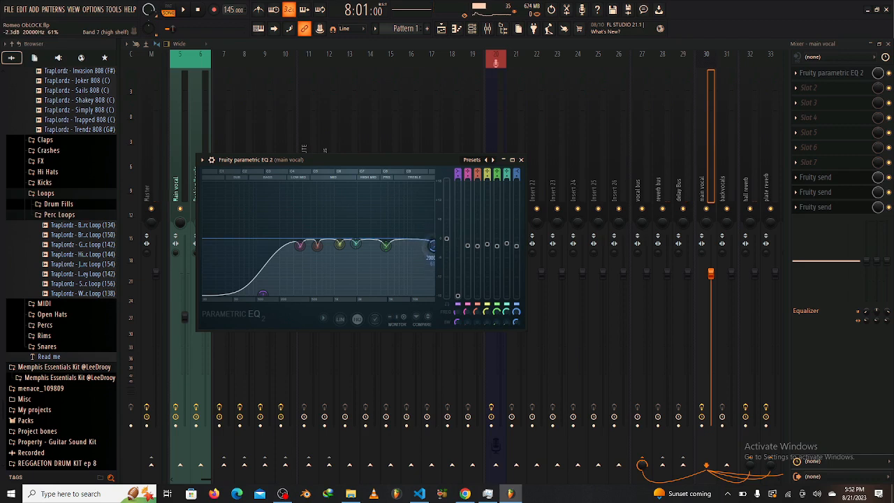
mouse_move(432, 246)
mouse_down()
mouse_move(432, 188)
mouse_move(432, 242)
mouse_up()
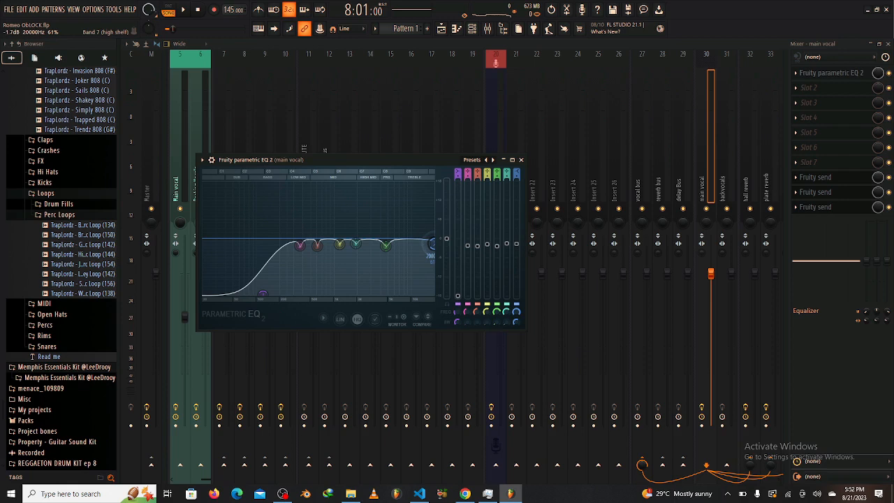
drag(432, 244, 433, 243)
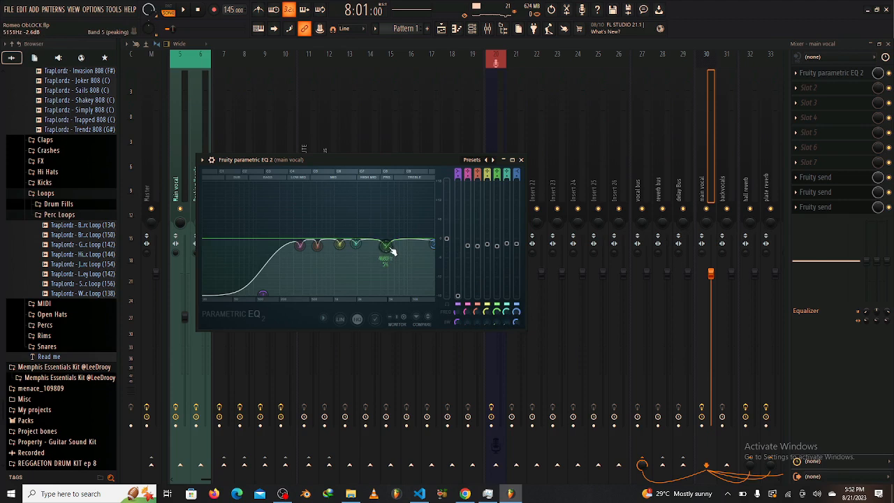
Load Fruity Compressor into the main vocal's second effect slot and lower its threshold to -60.0 dB.
click(840, 95)
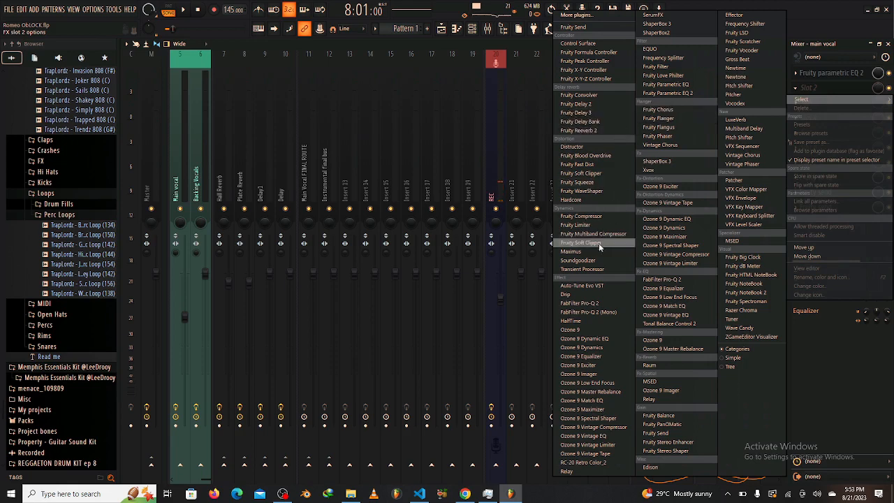
click(592, 217)
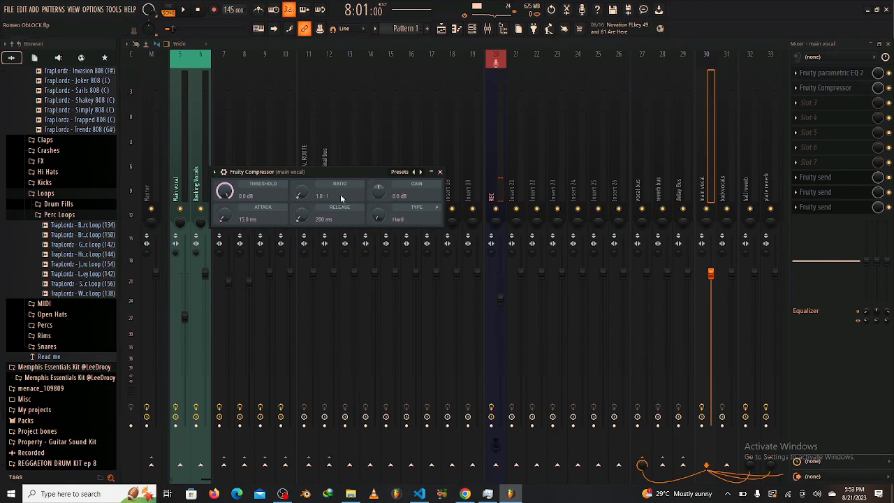
drag(233, 191, 233, 272)
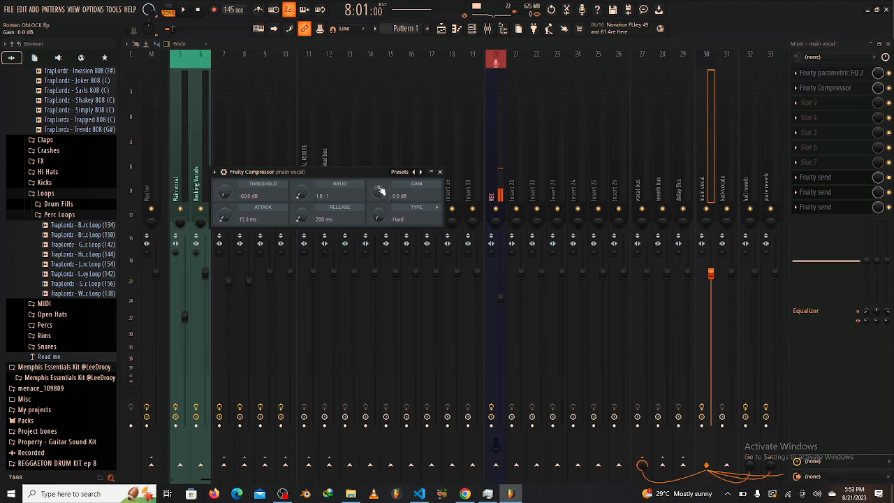
drag(378, 190, 379, 190)
right_click(380, 194)
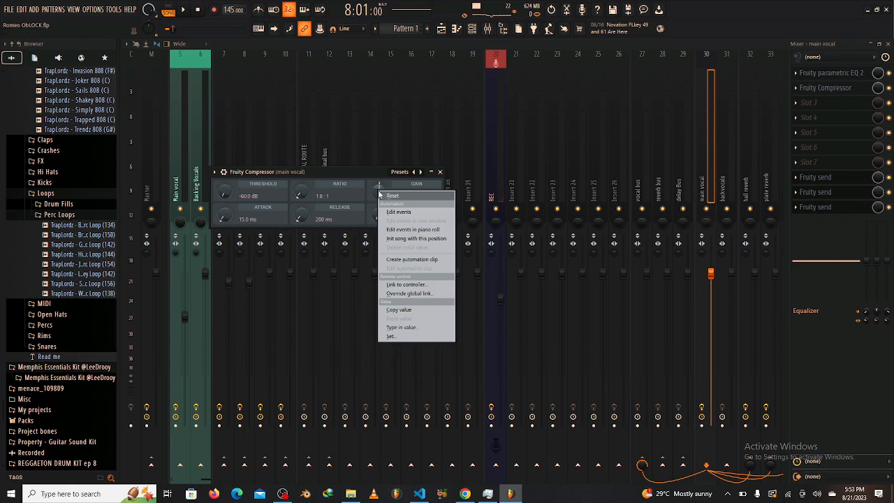
click(393, 194)
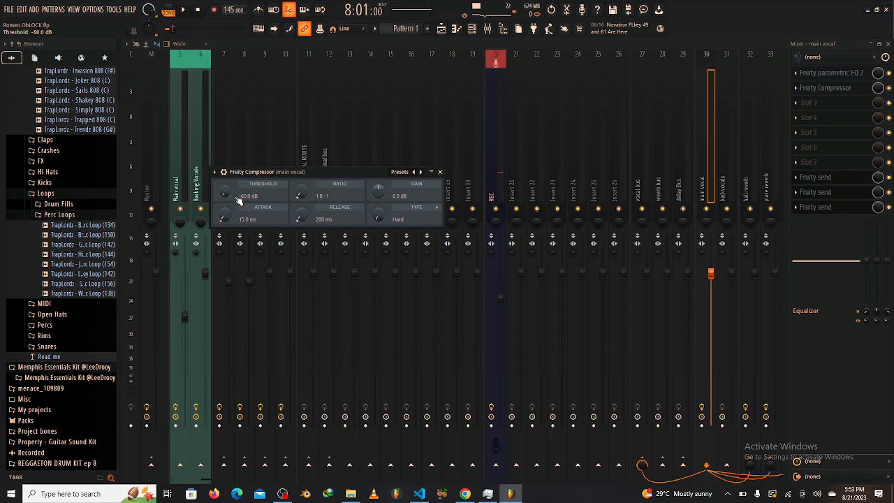
Audition the main vocal in playback and raise the compressor's threshold to -31.9 dB.
key(space)
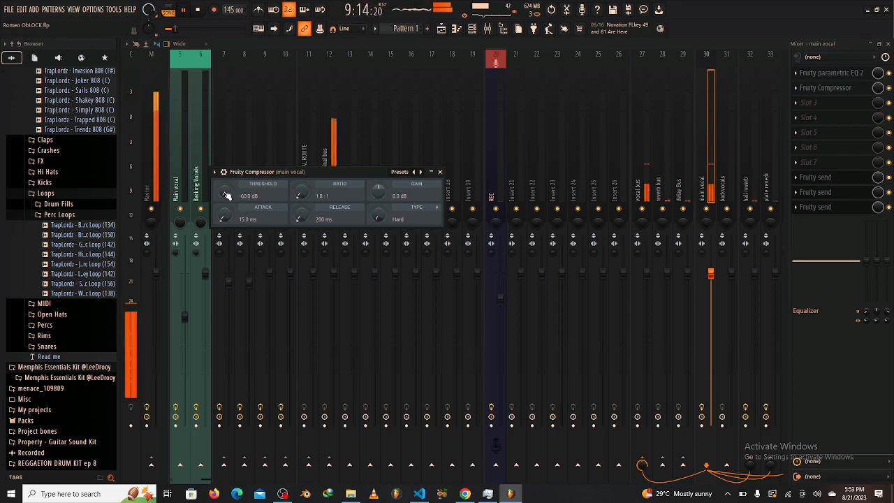
key(space)
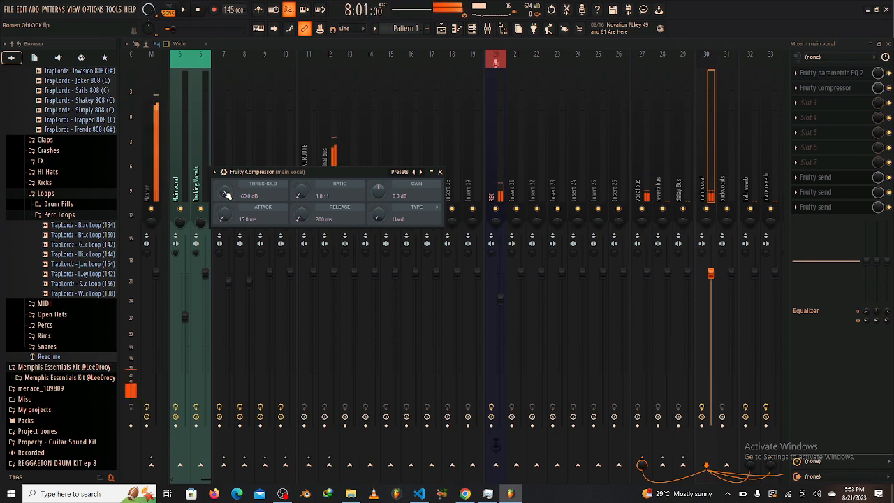
key(space)
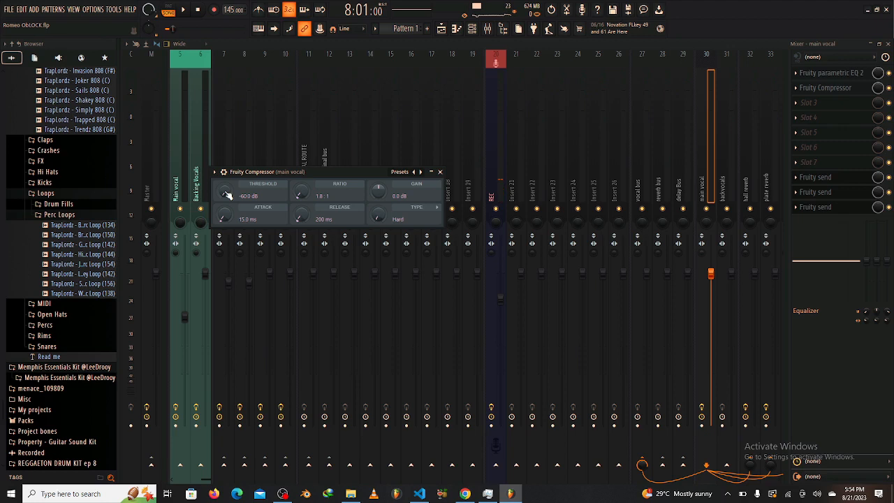
key(space)
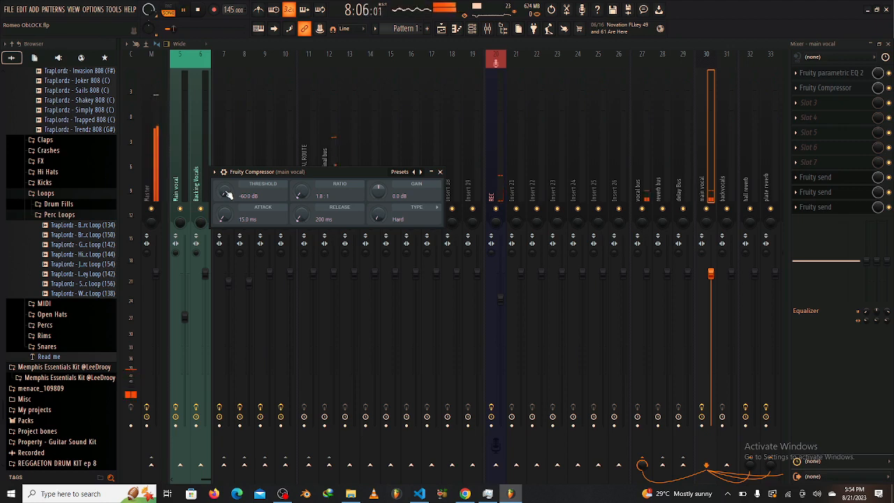
drag(227, 195, 231, 176)
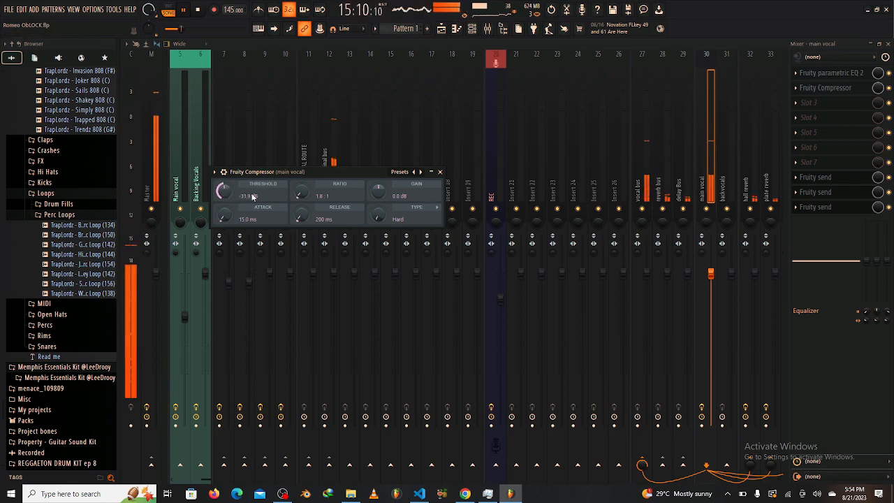
Set the main vocal compressor's gain to 3.0 dB while comparing the level during playback.
key(space)
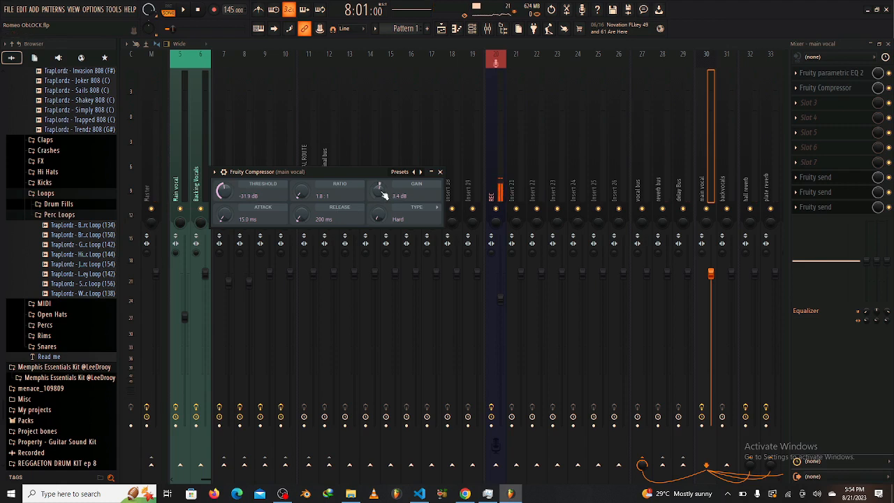
key(space)
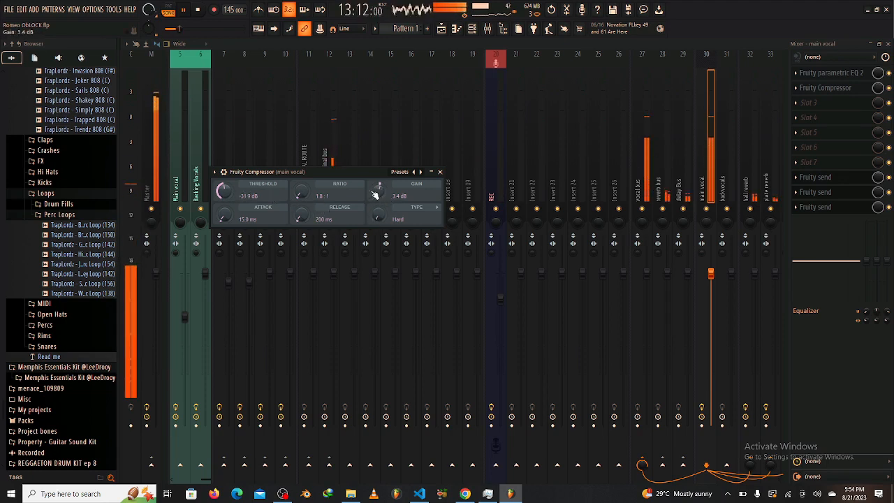
drag(378, 190, 376, 195)
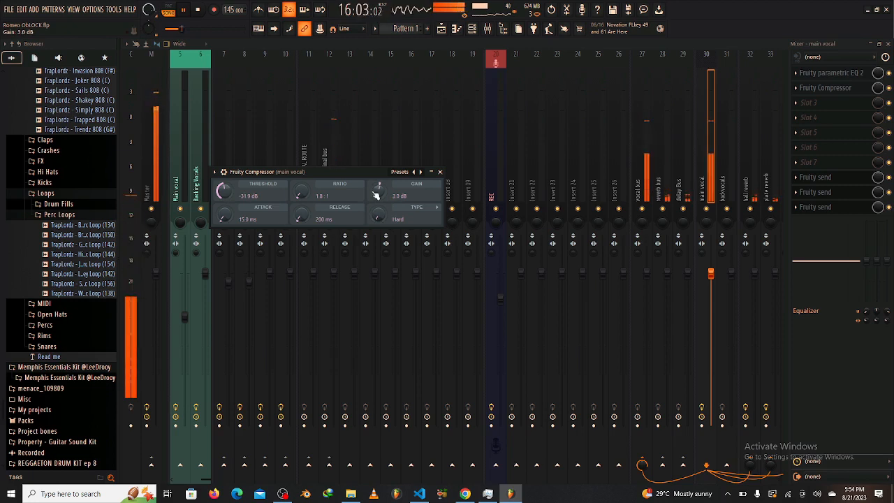
key(space)
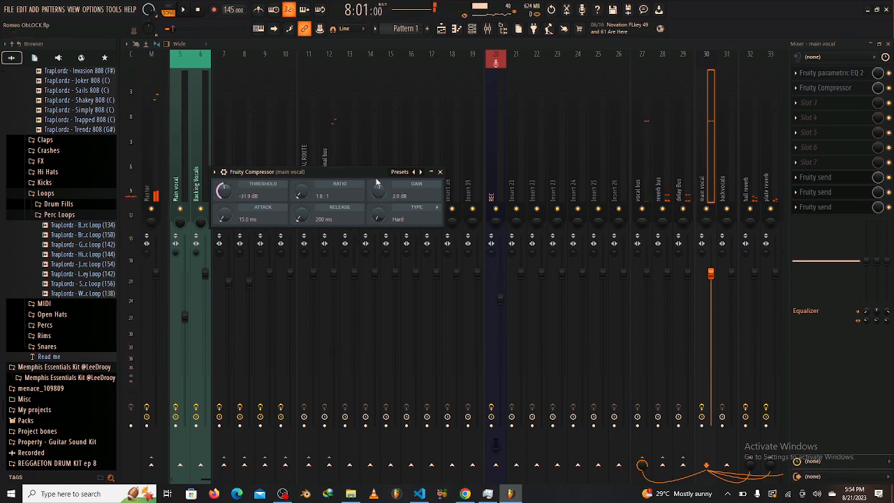
Load Auto-Tune Evo VST into the main vocal's third effect slot and set it to key D with the Minor scale.
click(831, 103)
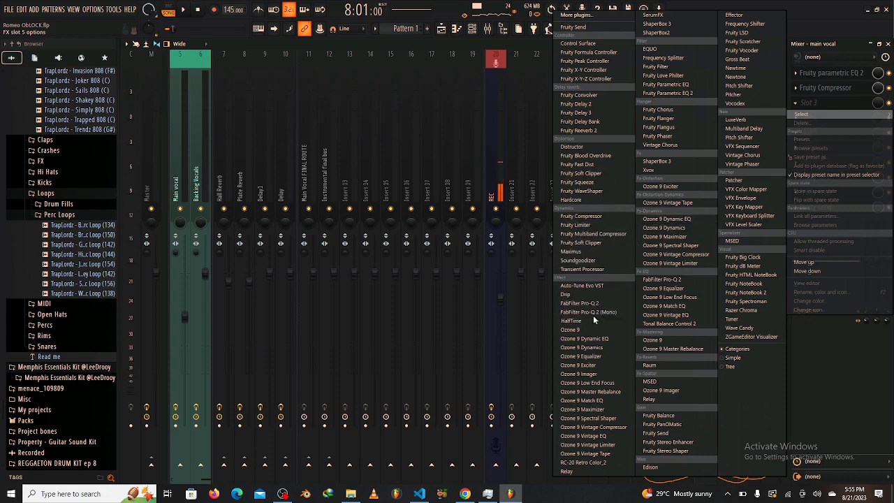
click(601, 286)
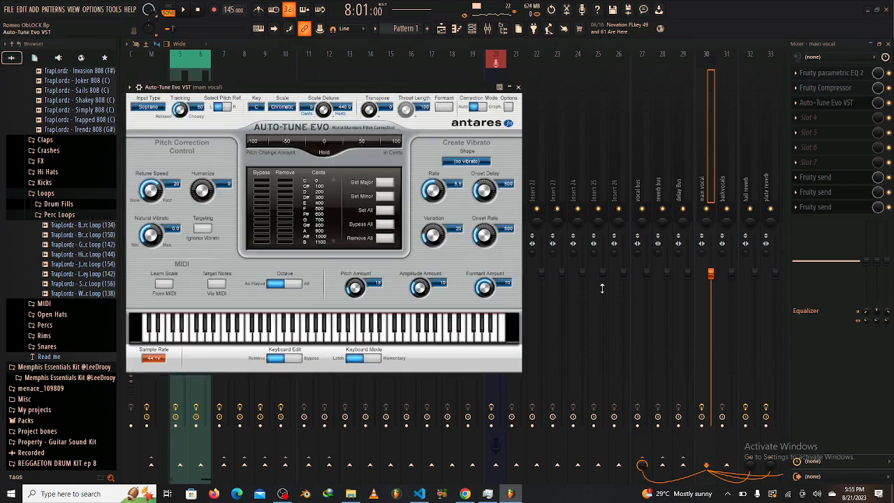
click(262, 108)
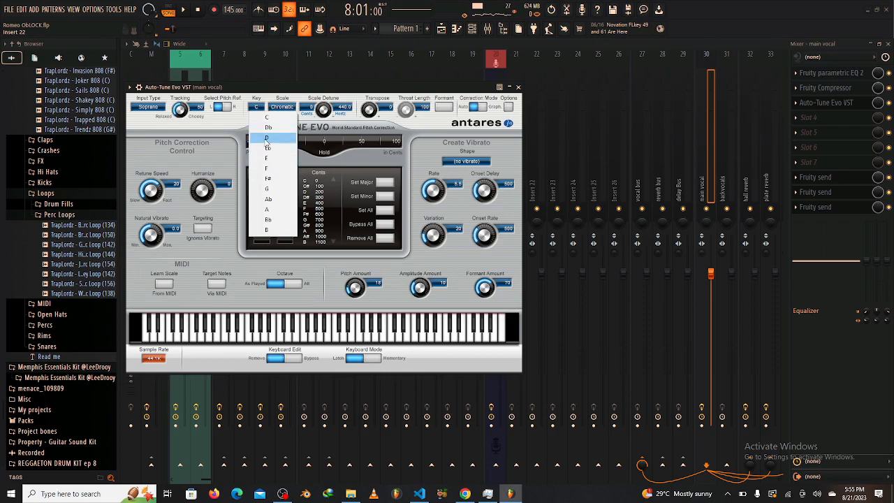
click(266, 139)
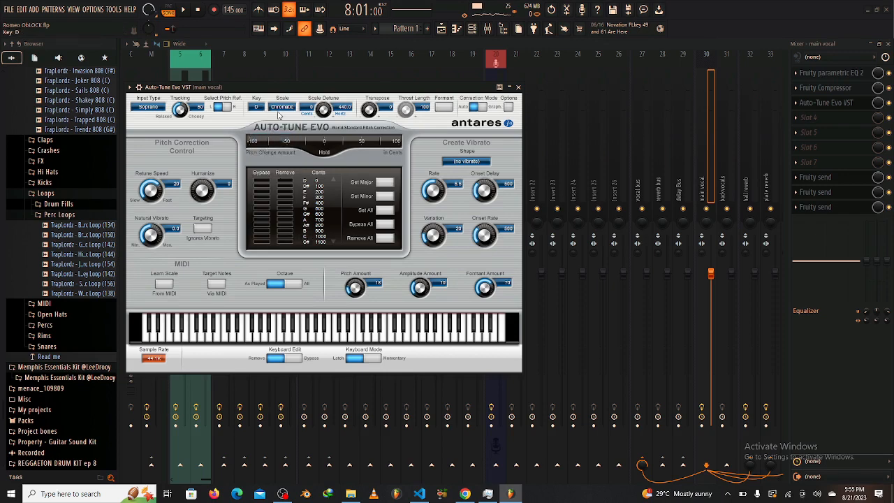
click(280, 107)
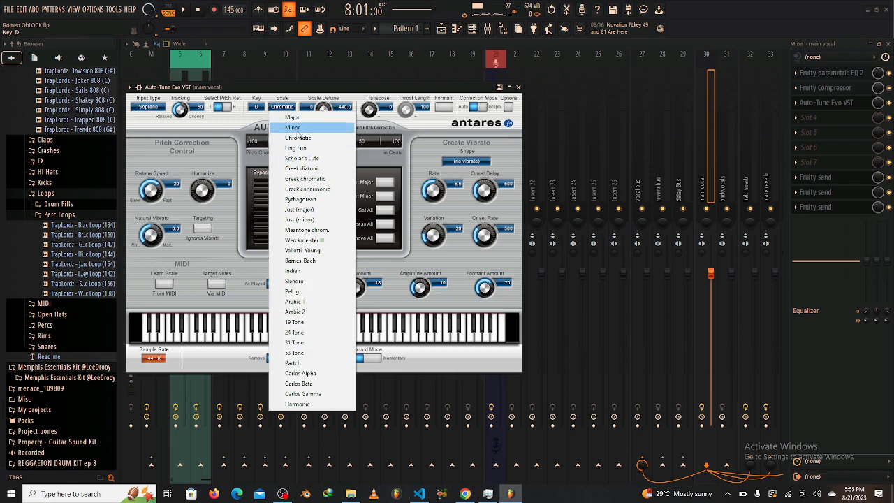
click(296, 127)
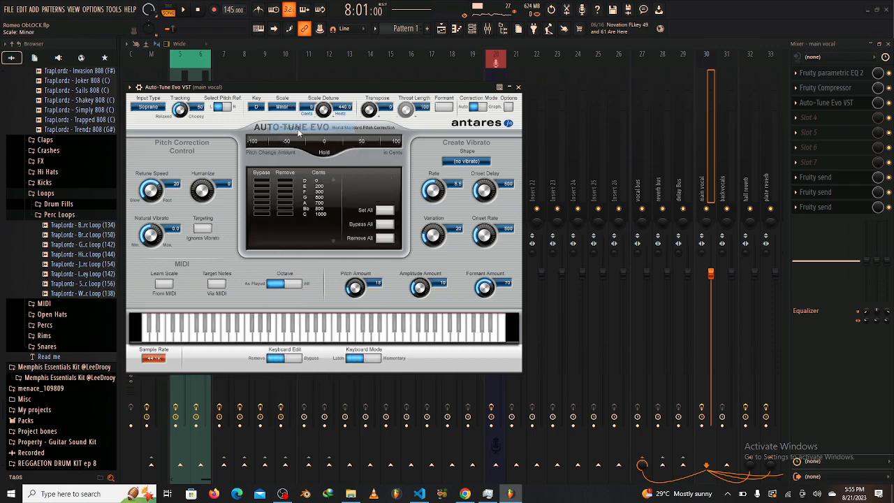
Set the Auto-Tune input type to Alto/Tenor.
click(257, 107)
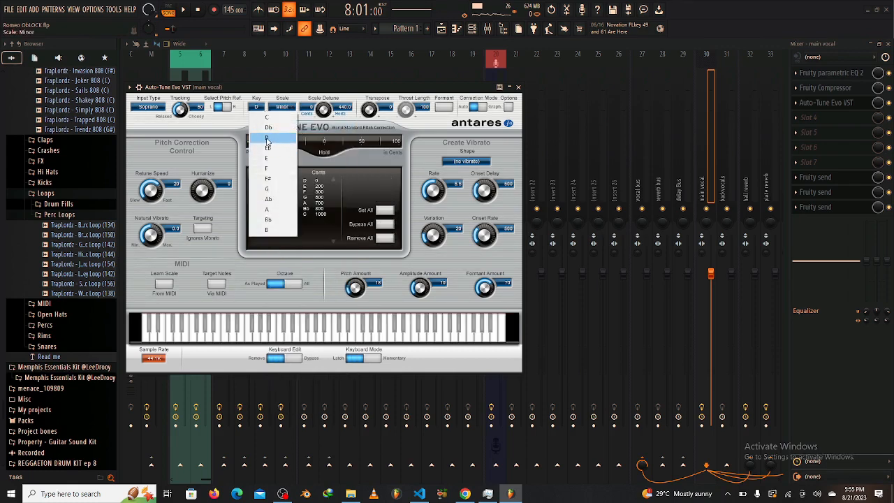
click(221, 133)
click(148, 106)
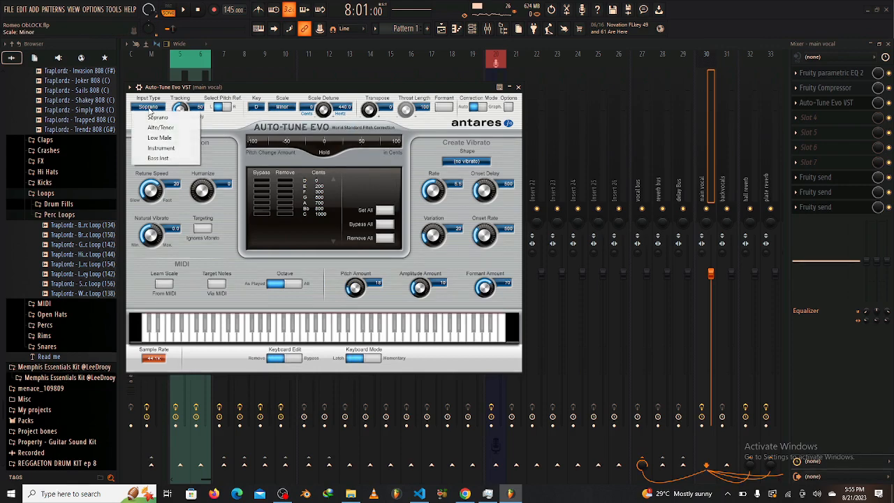
click(150, 127)
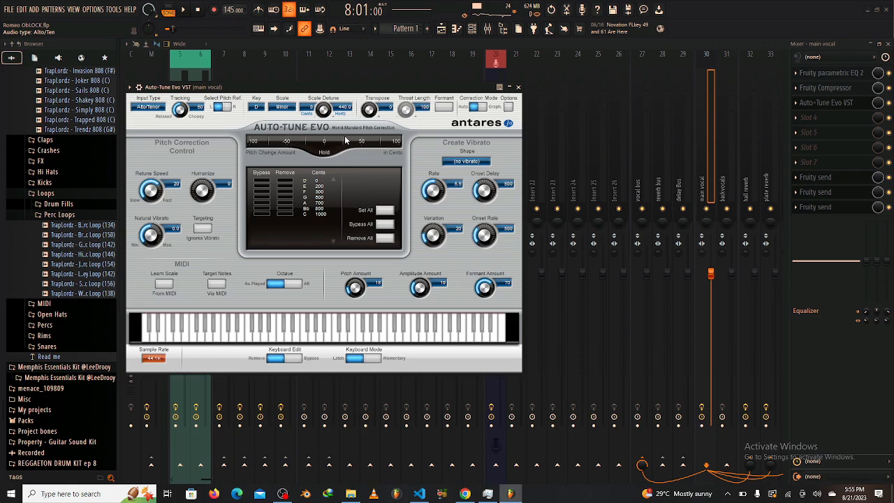
Set the Auto-Tune retune speed on the main vocal to 0.
click(263, 107)
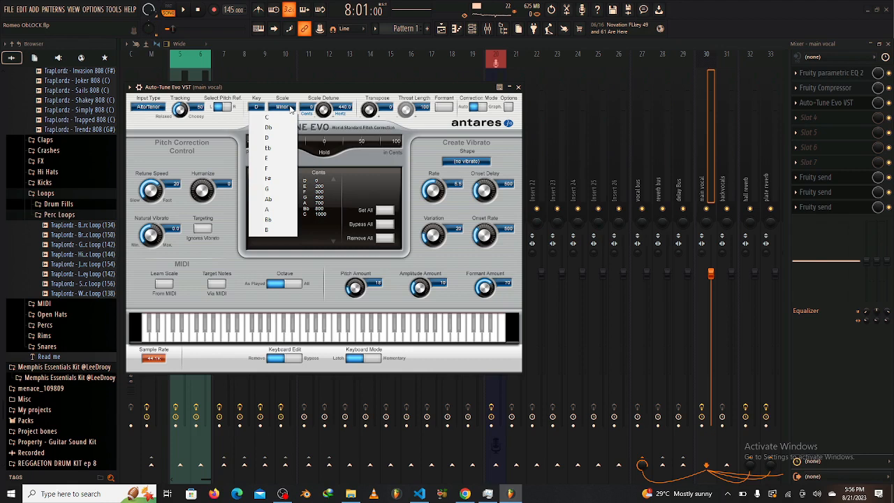
click(325, 149)
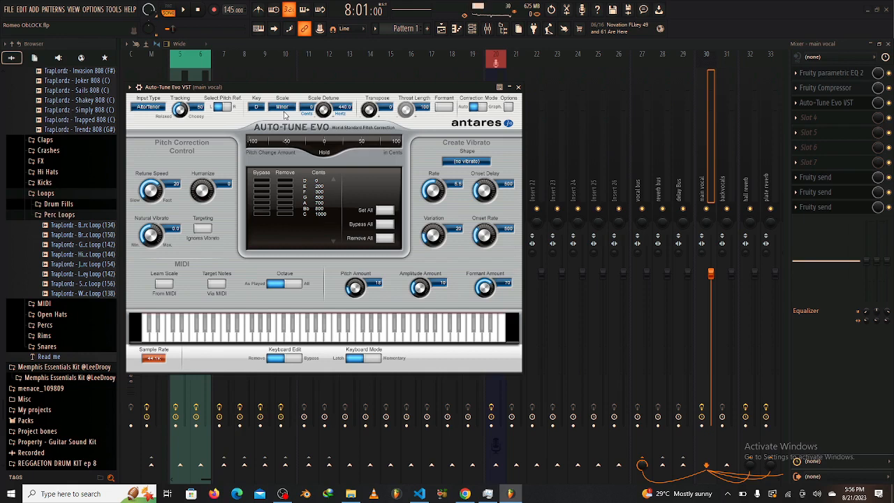
drag(157, 198, 160, 201)
Check the key and scale in the lower Auto-Tune Evo VST on the original Main vocal track, insert 5.
click(262, 72)
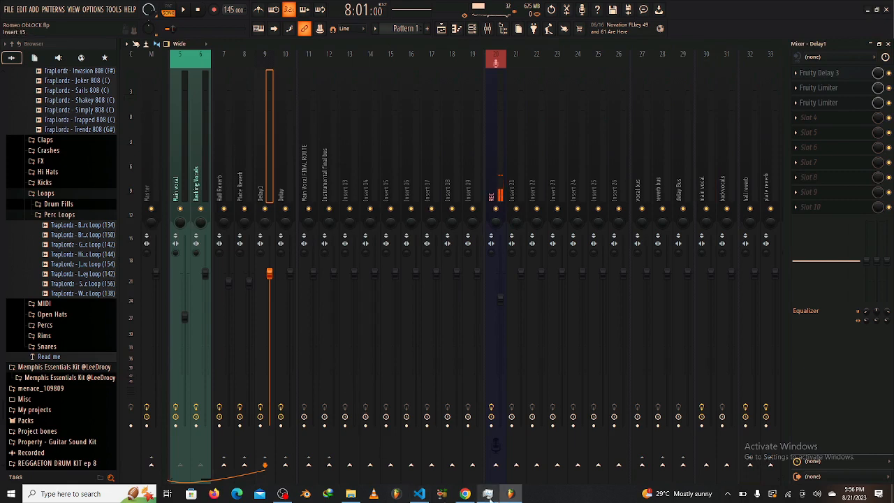
mouse_move(489, 491)
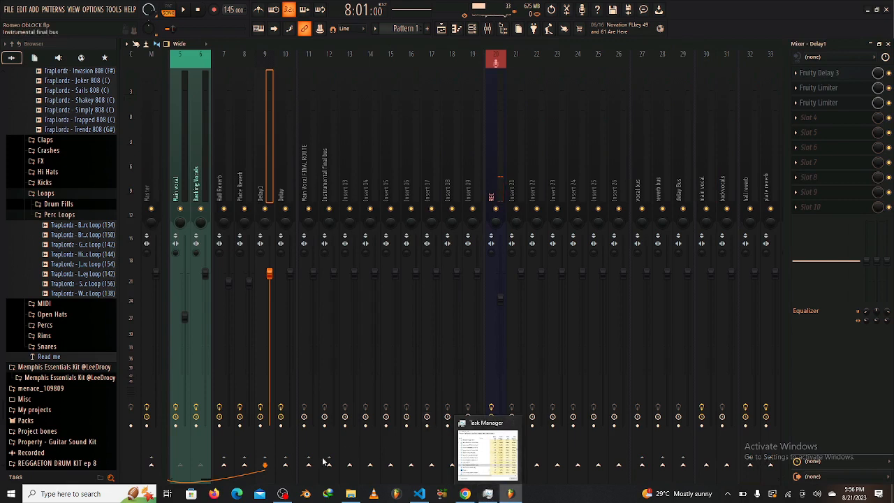
click(240, 176)
click(219, 179)
click(200, 179)
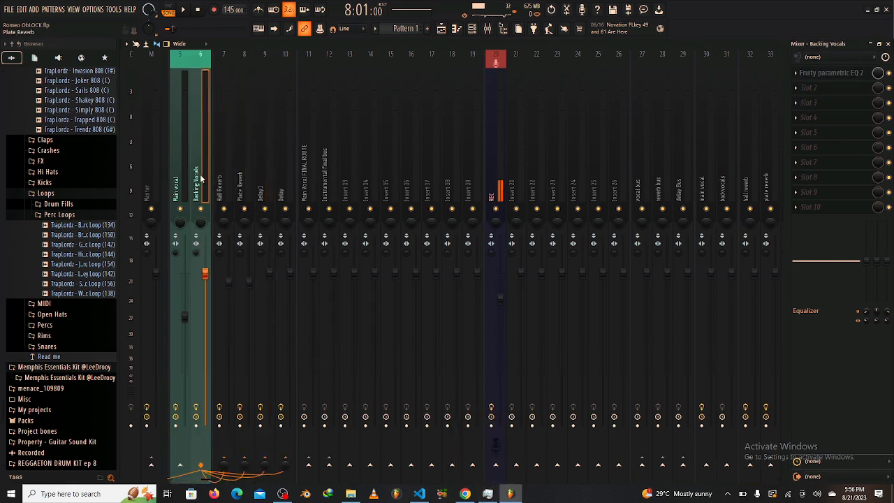
click(182, 179)
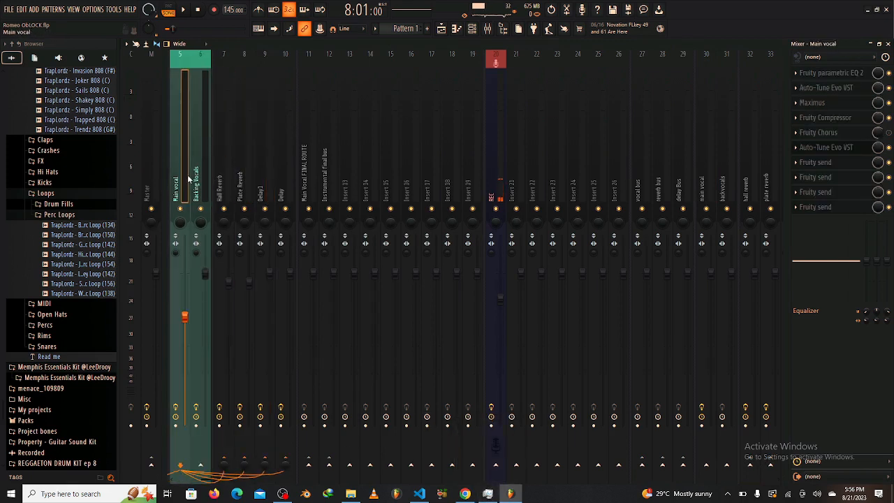
click(843, 150)
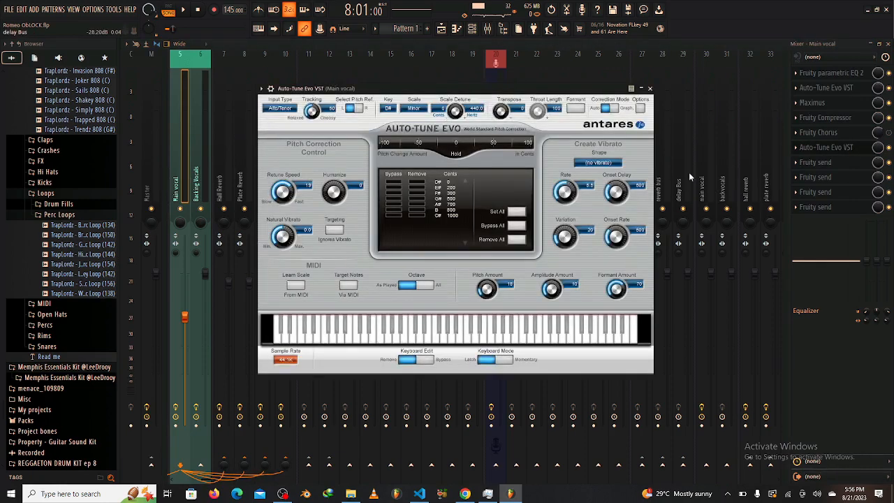
Change the Auto-Tune key on the main vocal at insert 30 to Eb and play the song to hear it.
click(688, 172)
click(604, 161)
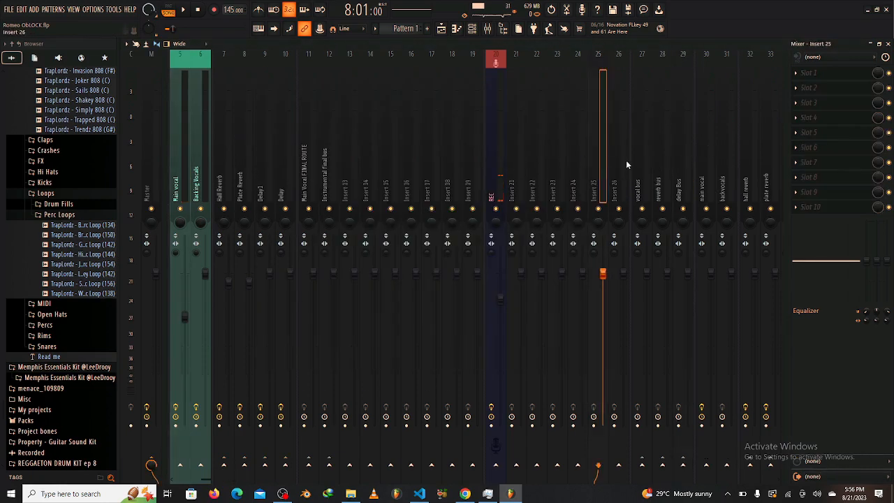
click(707, 160)
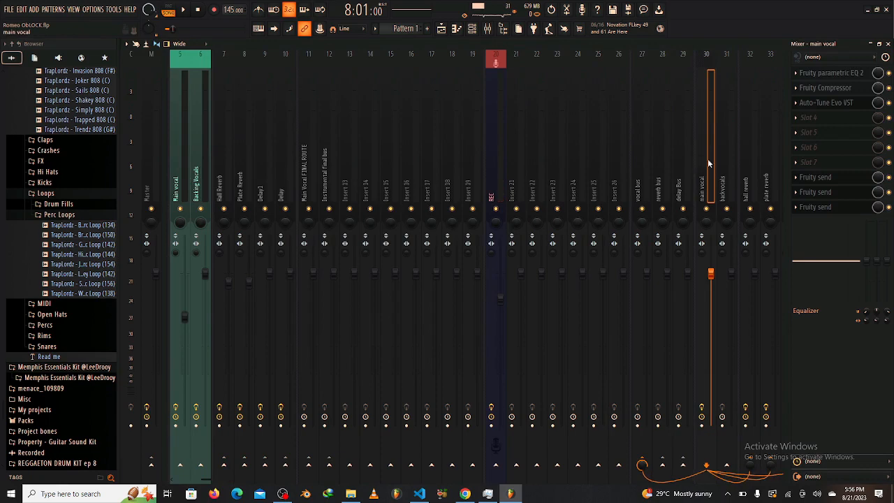
click(828, 106)
click(265, 107)
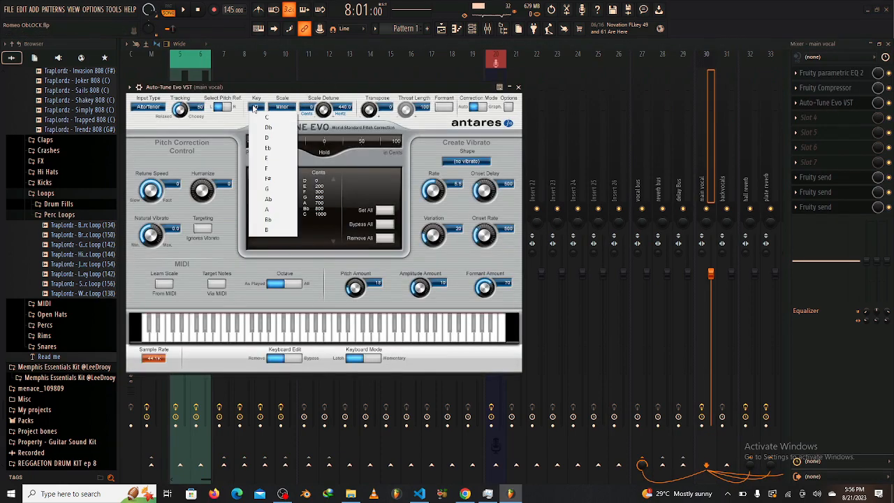
click(277, 148)
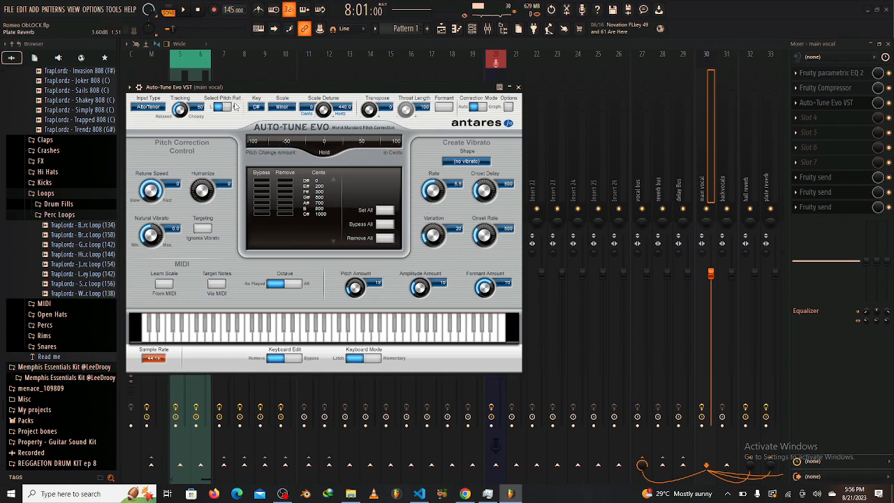
click(184, 10)
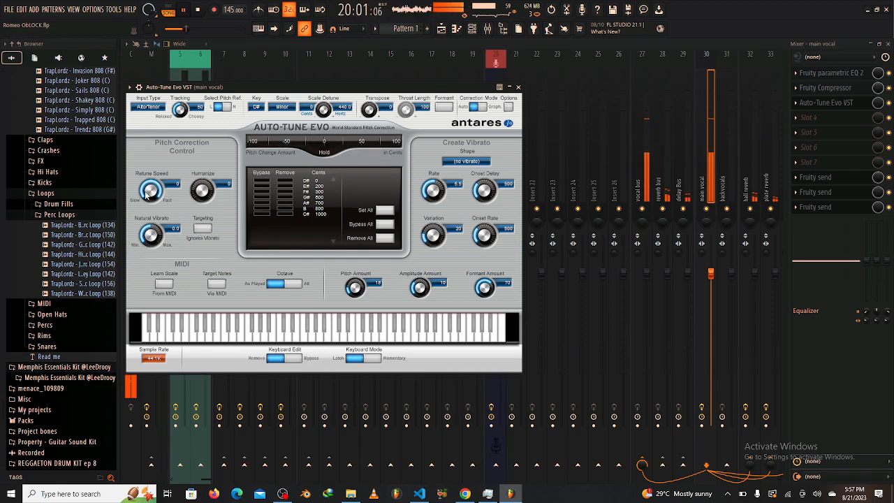
Try F as the Auto-Tune key on the main vocal and play the song to hear it.
key(space)
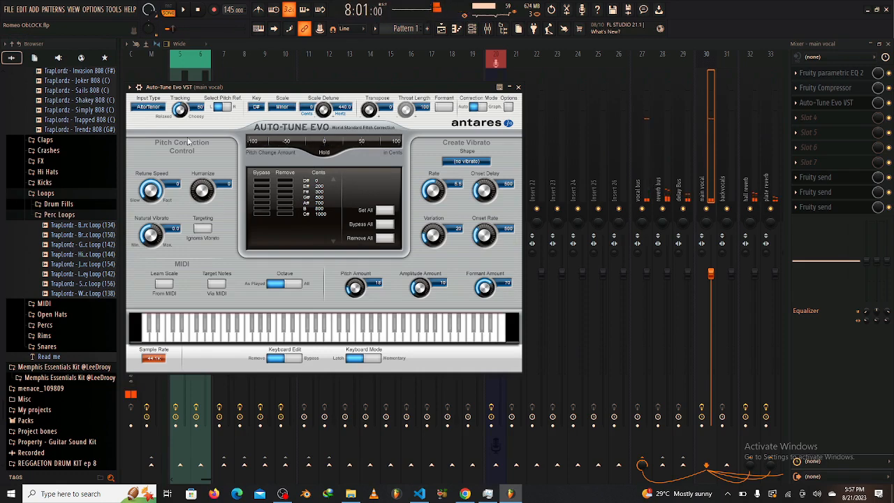
click(258, 106)
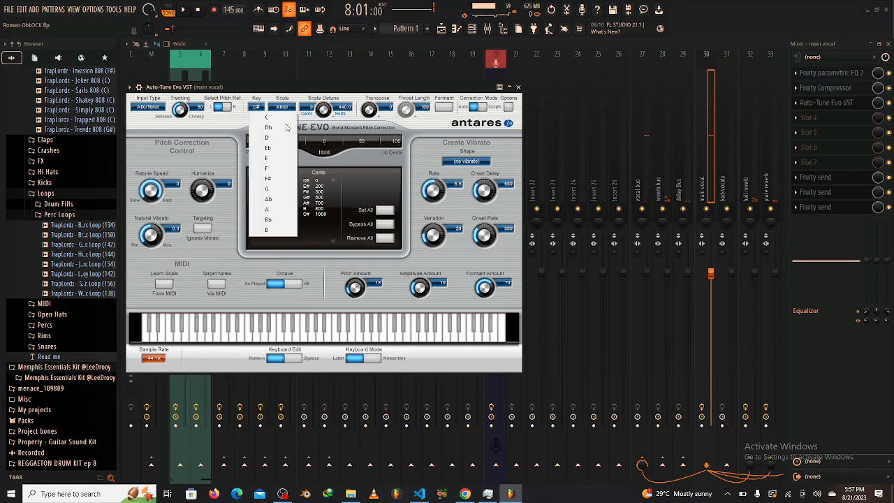
click(271, 169)
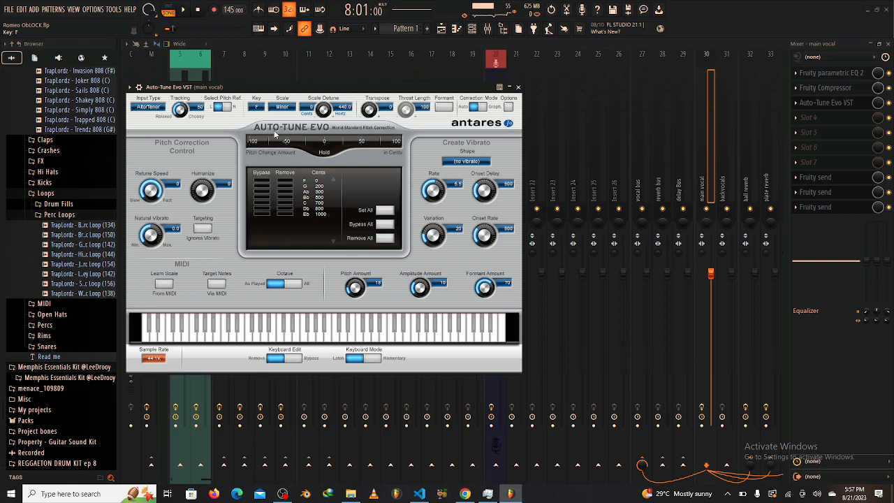
click(185, 10)
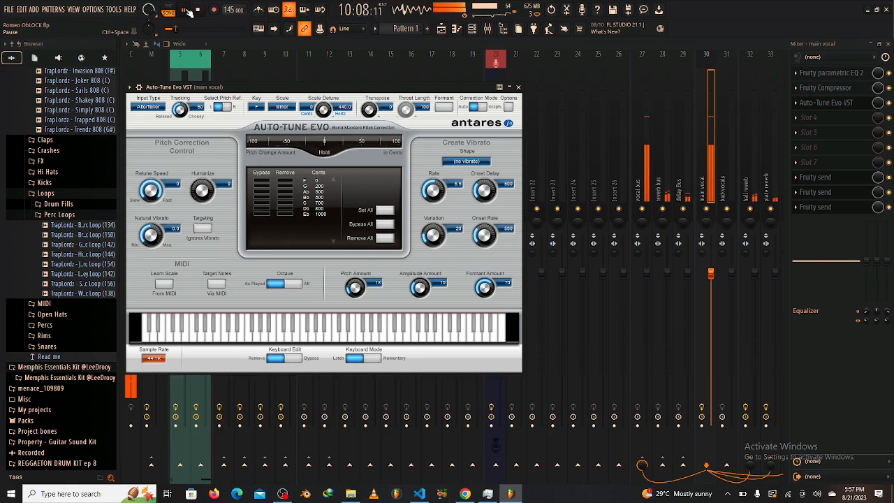
click(186, 10)
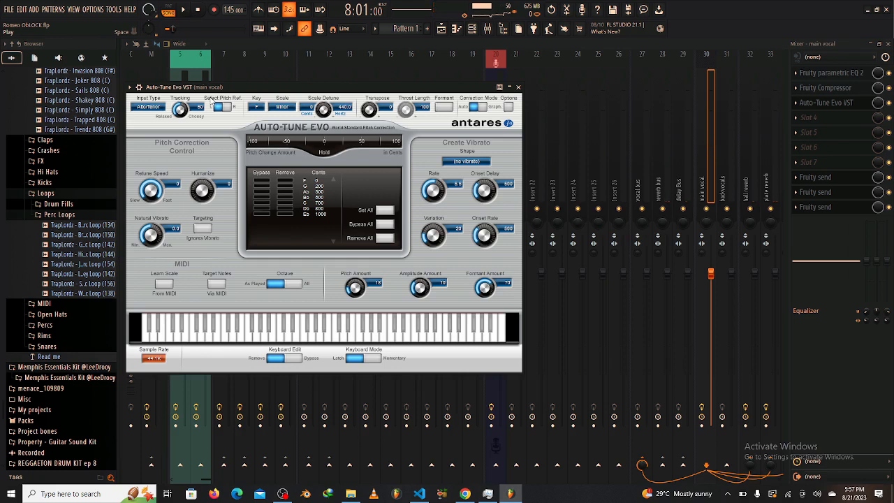
Try Bb as the Auto-Tune key on the main vocal and listen to the song with it.
click(256, 106)
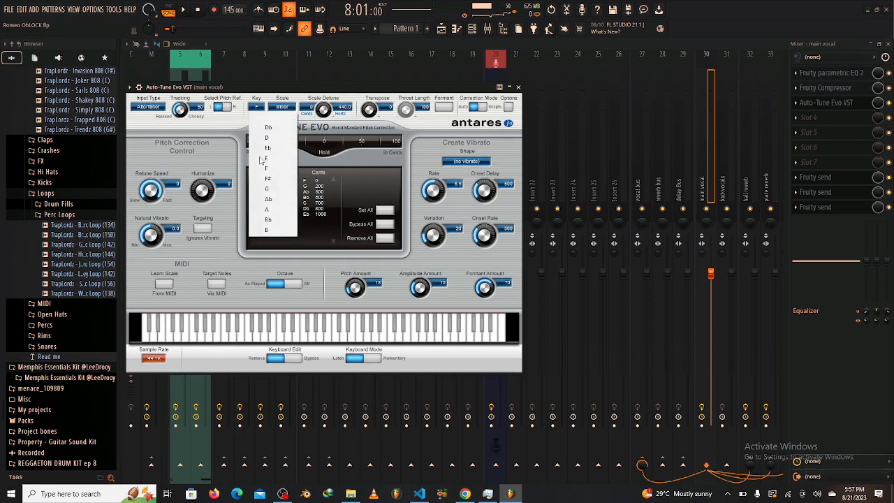
click(269, 220)
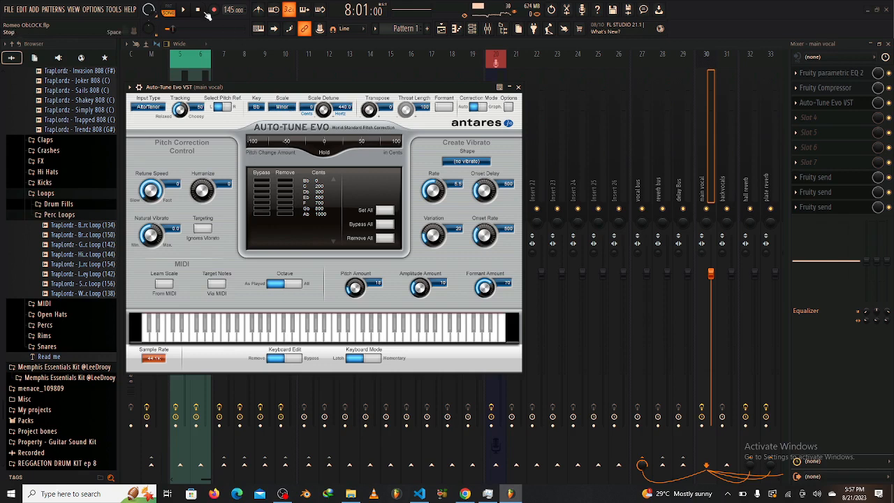
click(184, 10)
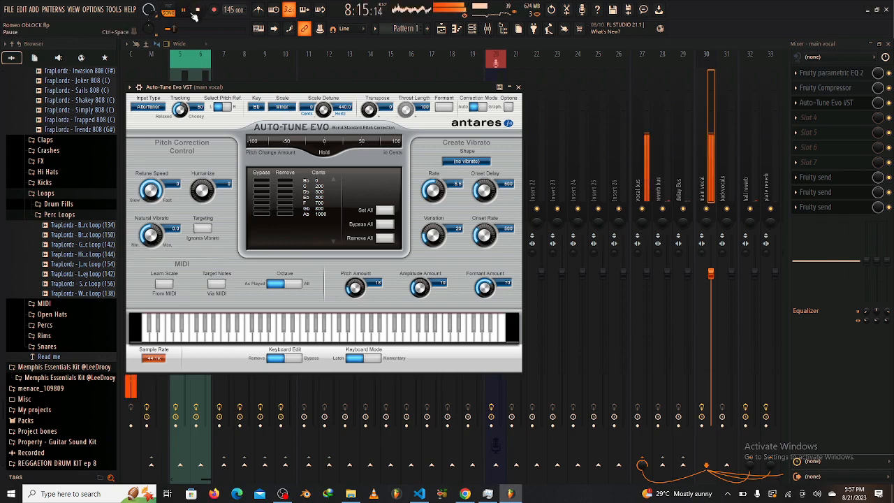
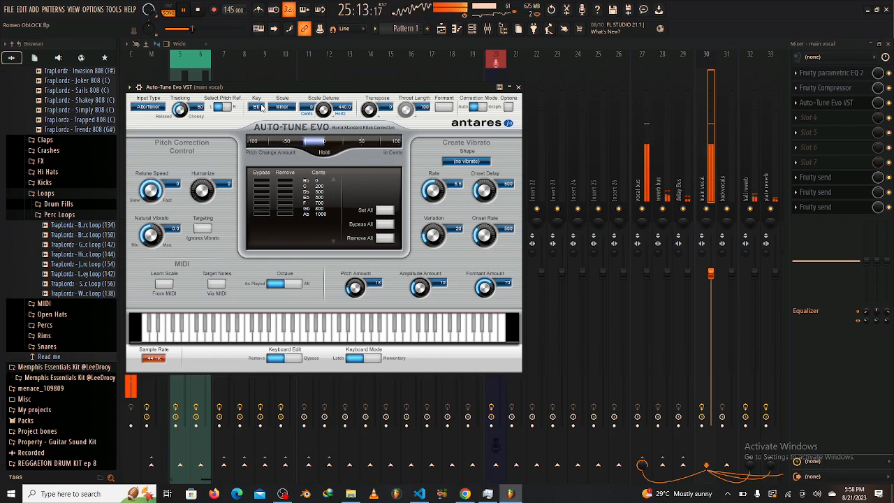
key(space)
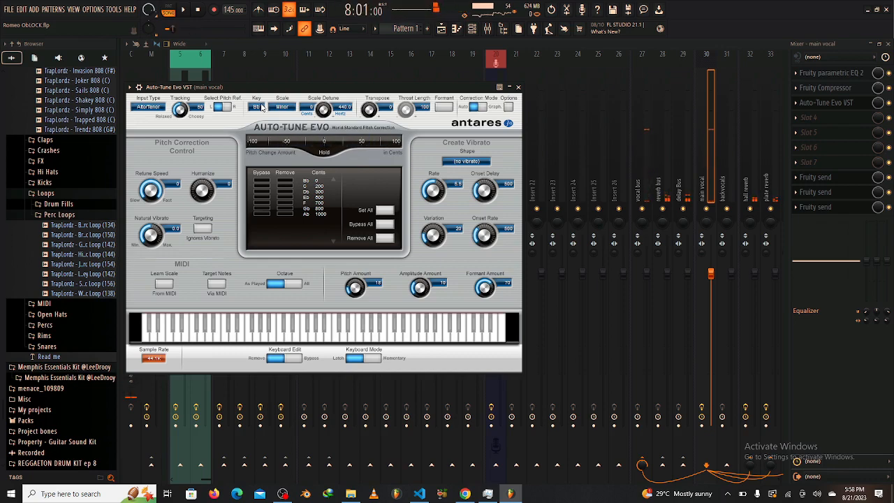
Set the main vocal's Auto-Tune key to Eb and the retune speed to 20, listening to the song.
click(260, 107)
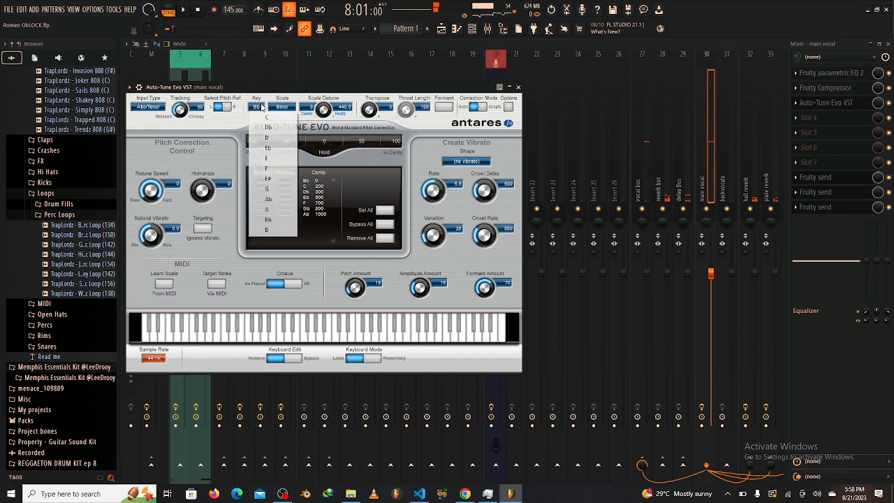
click(270, 150)
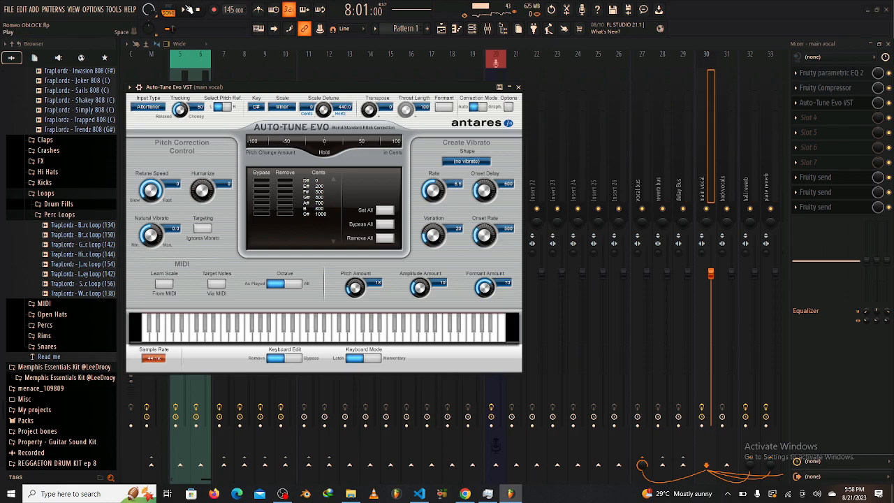
click(187, 9)
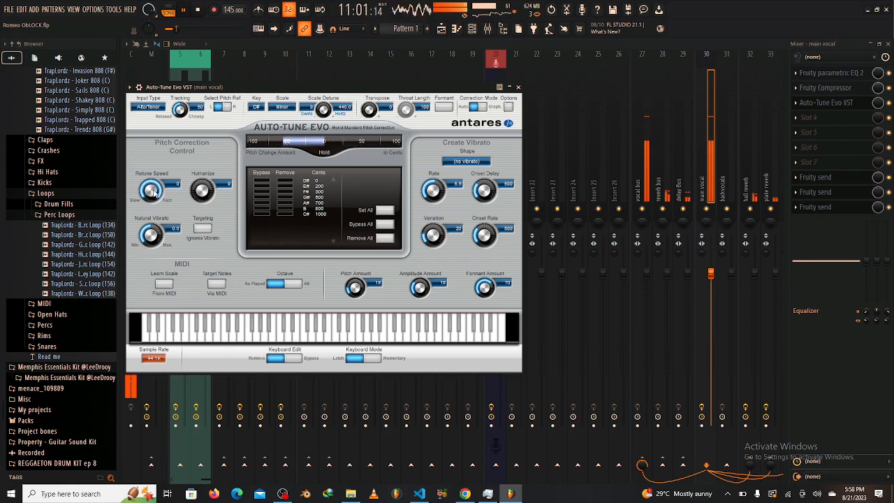
drag(155, 192, 153, 193)
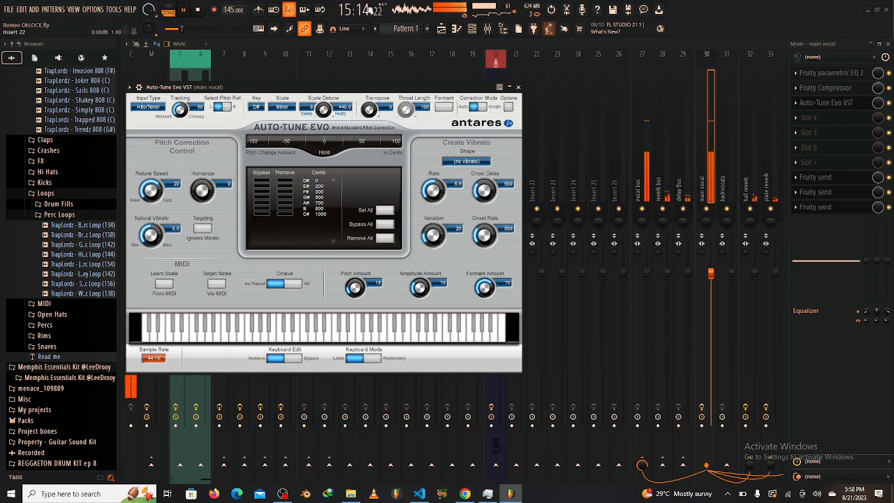
click(198, 11)
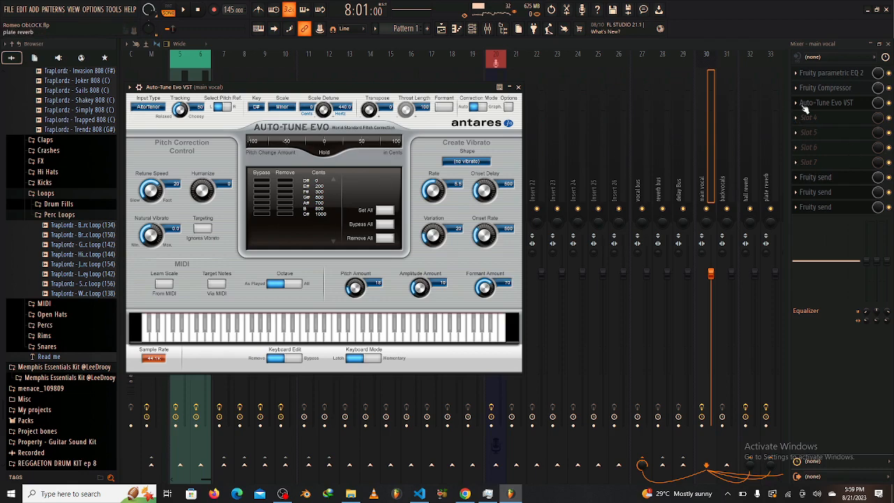
Add Maximus to slot 4 of the main vocal and load its De-esser split-band preset.
click(844, 118)
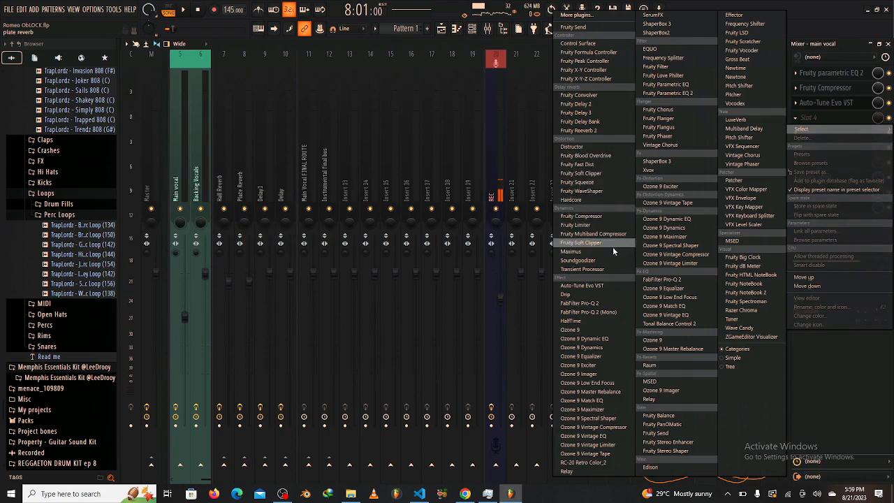
click(609, 253)
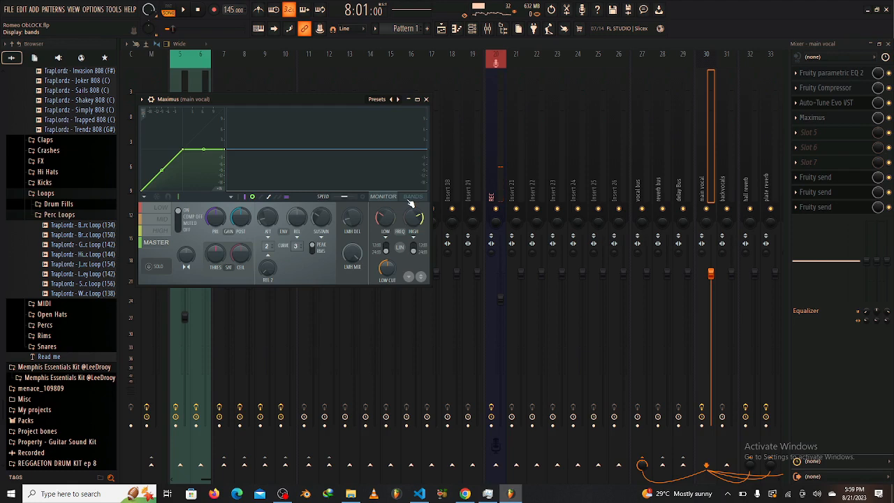
click(379, 99)
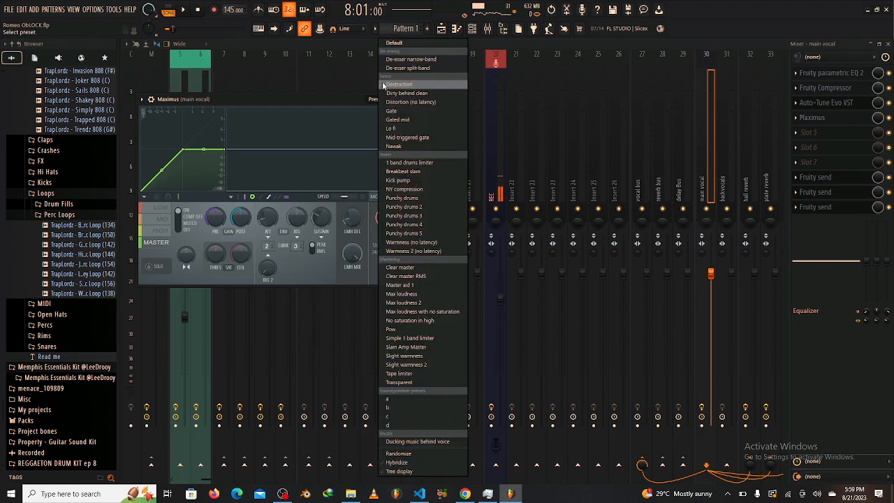
click(400, 67)
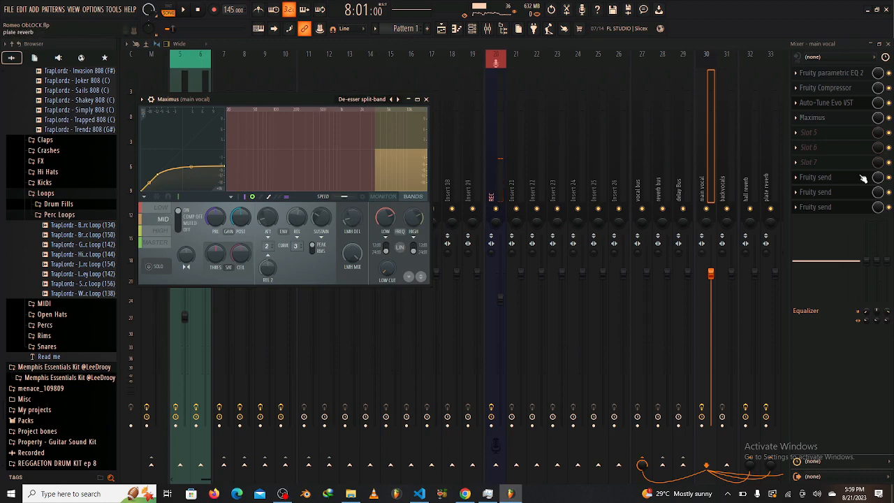
Add Fruity Chorus to slot 5 of the main vocal and set its mix level to 30%.
click(808, 133)
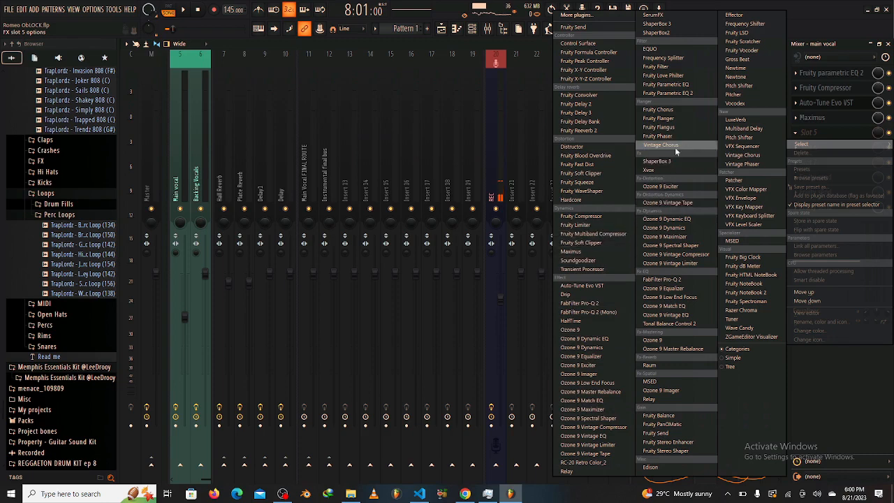
click(669, 110)
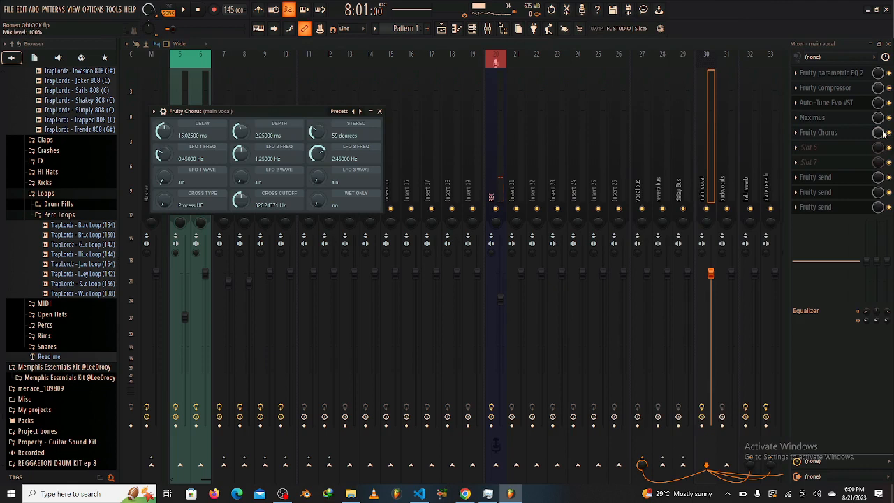
drag(882, 133, 882, 134)
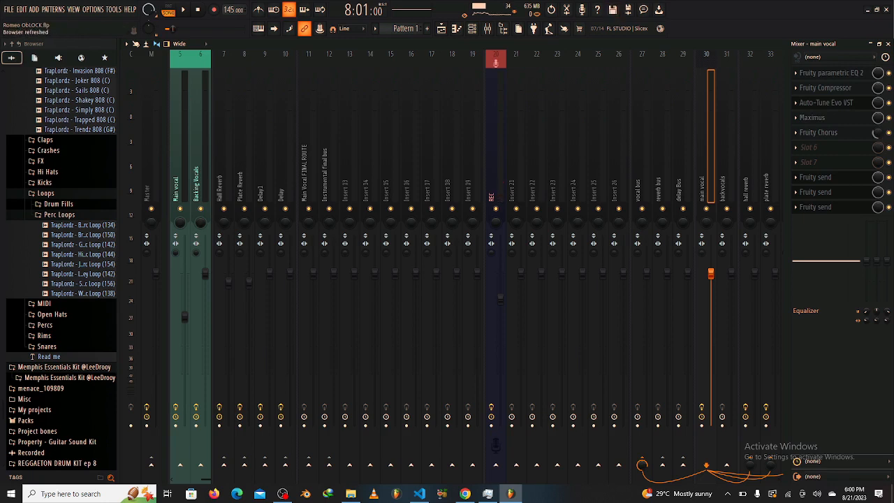
drag(877, 132, 878, 140)
drag(877, 133, 878, 128)
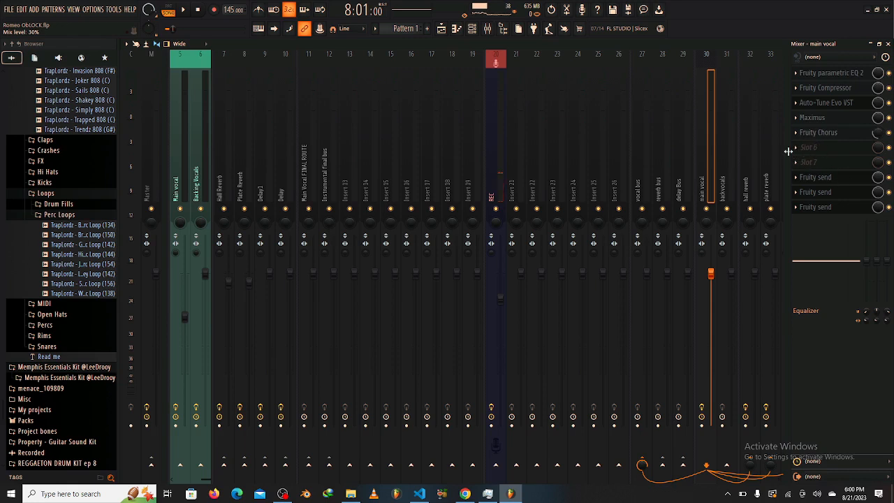
Play the song to hear the main vocal with its full effect chain, and dismiss the audio device error.
click(732, 178)
click(713, 174)
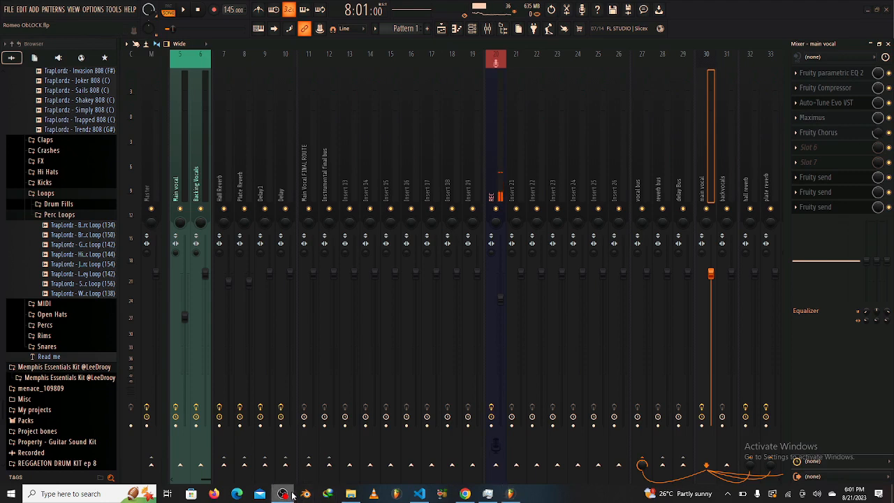
click(188, 11)
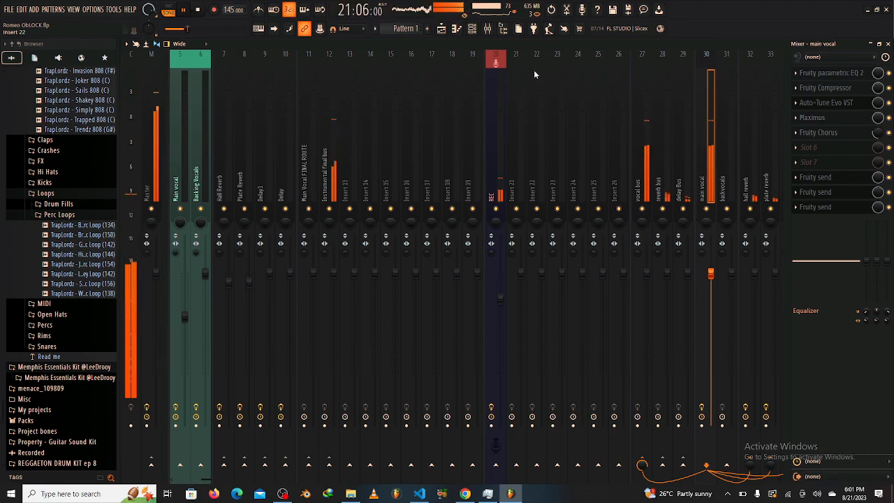
key(space)
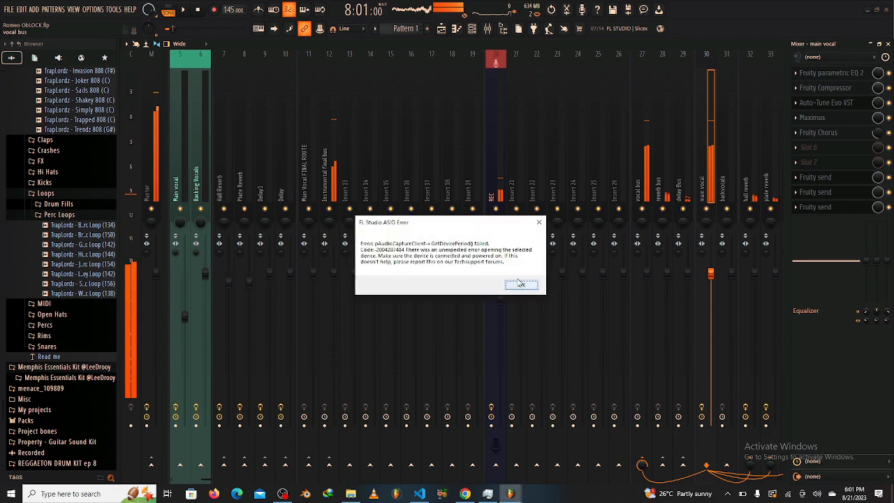
click(520, 284)
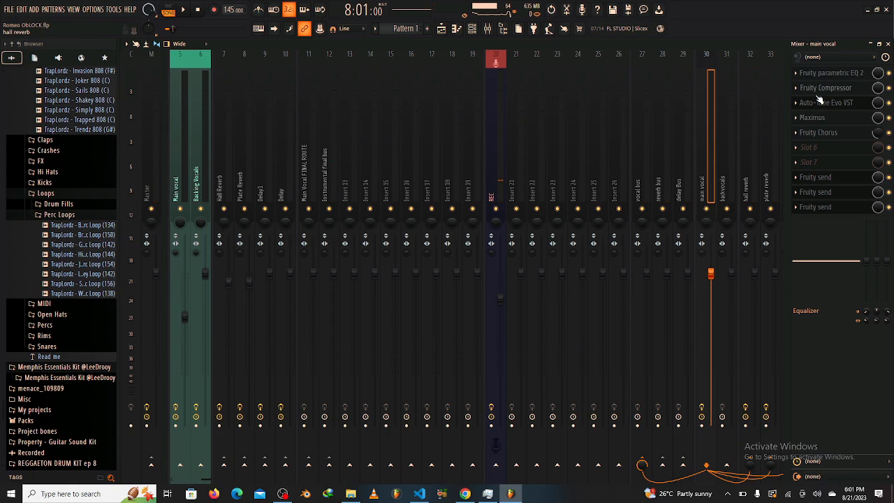
Copy the main vocal's Fruity parametric EQ 2 with its settings to the first slot of the backvocals track.
click(724, 198)
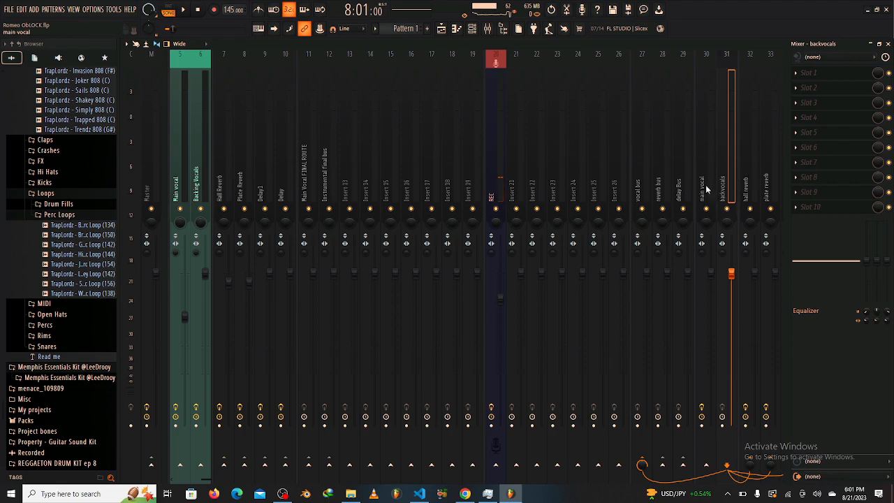
click(706, 184)
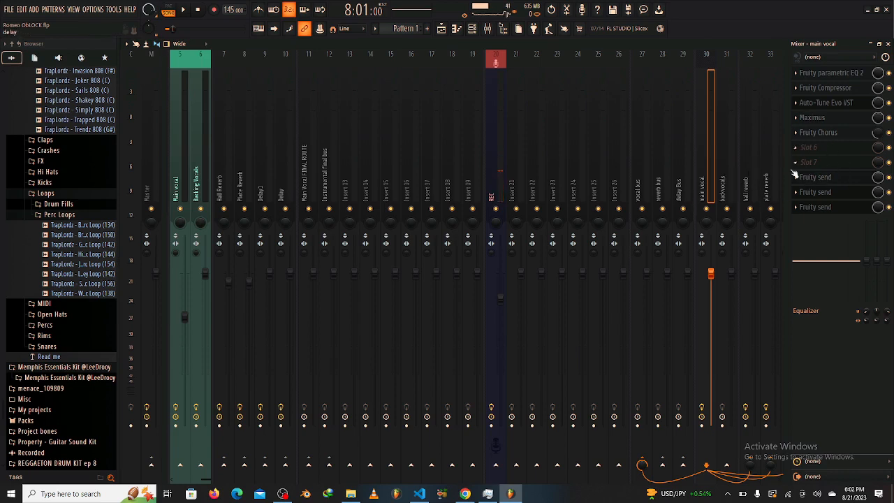
right_click(710, 170)
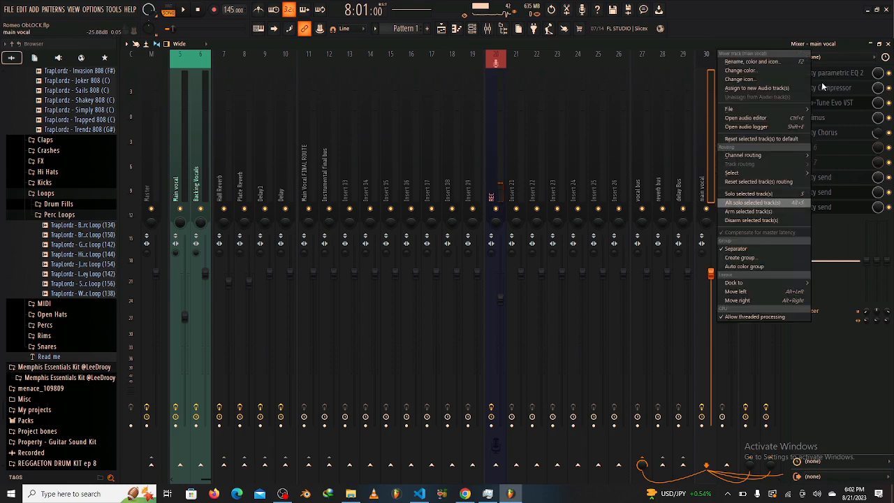
click(703, 112)
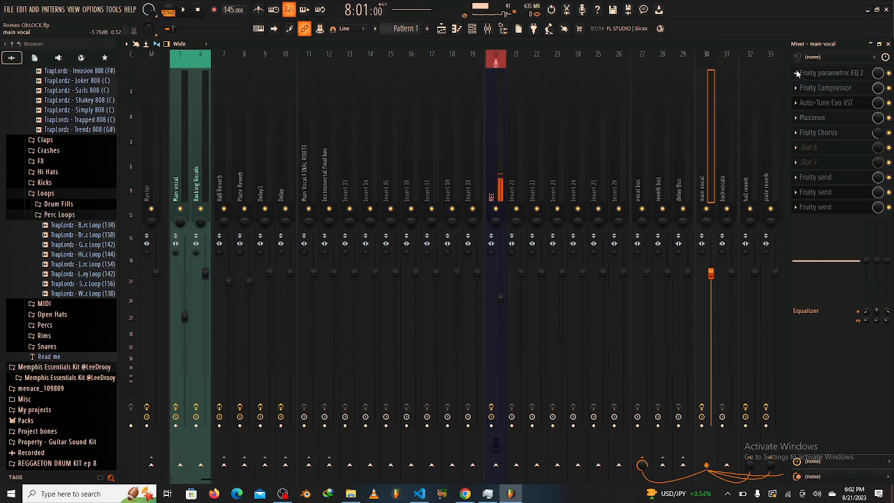
click(797, 74)
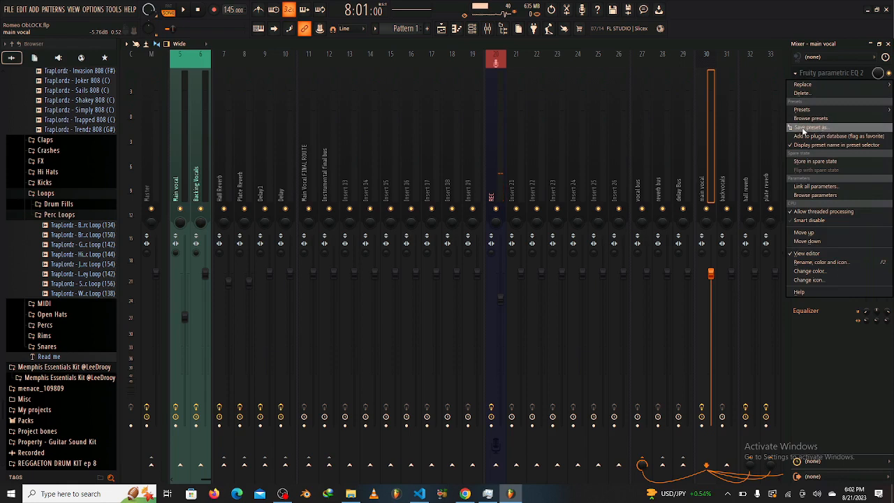
drag(802, 129, 725, 137)
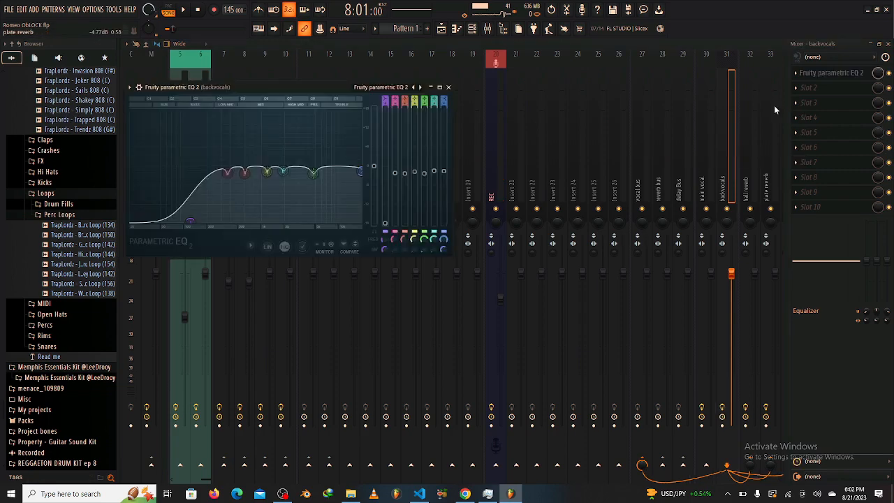
click(710, 136)
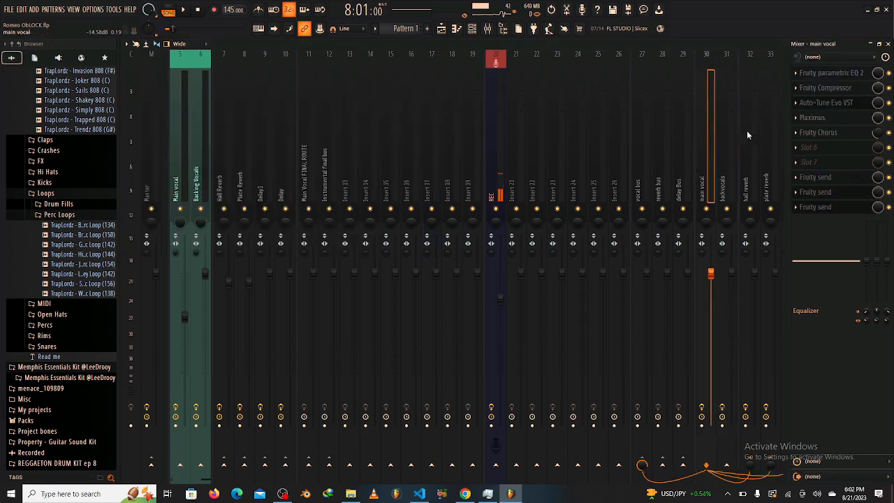
right_click(703, 110)
mouse_move(730, 109)
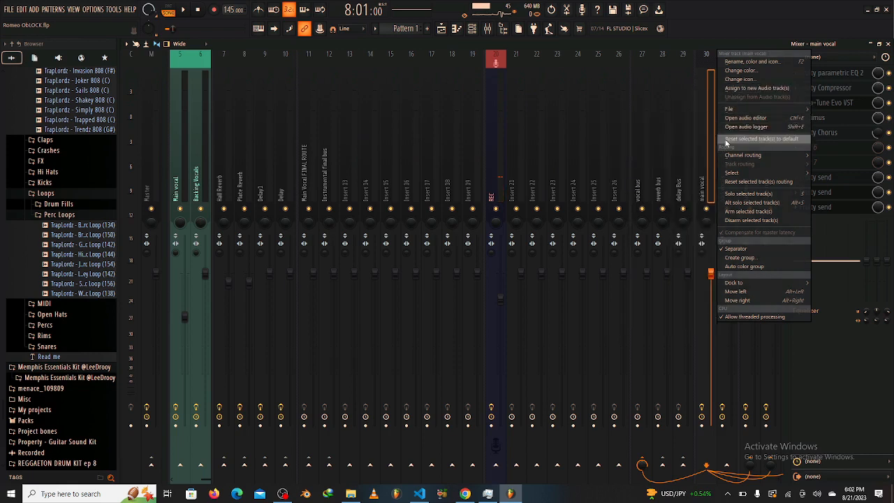
mouse_move(738, 175)
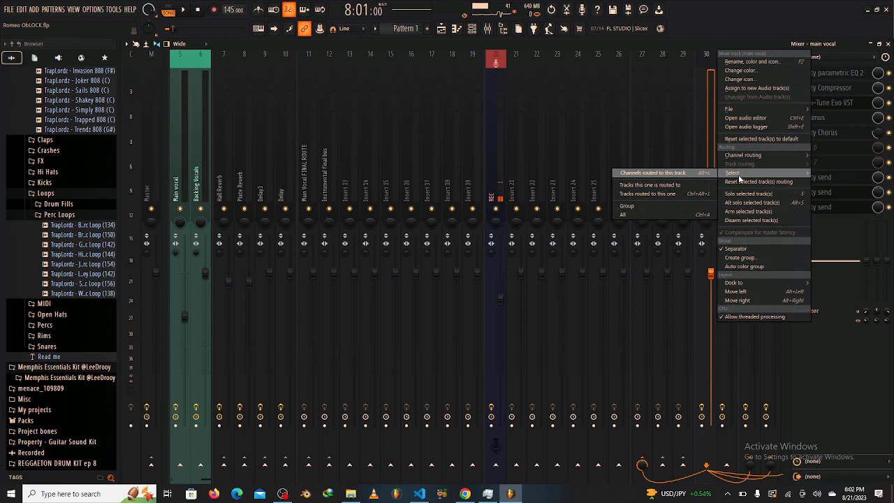
click(682, 134)
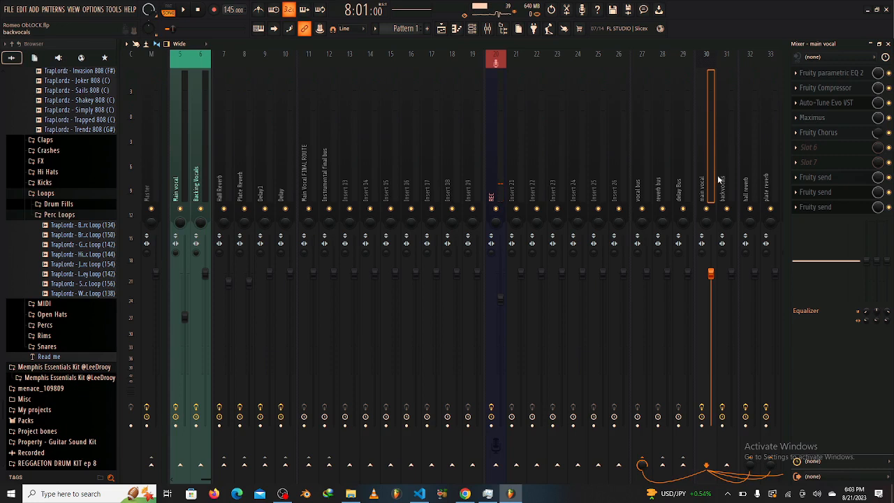
Copy the main vocal's Fruity Compressor with its settings to slot 2 of the backvocals track.
click(726, 182)
click(696, 148)
click(796, 88)
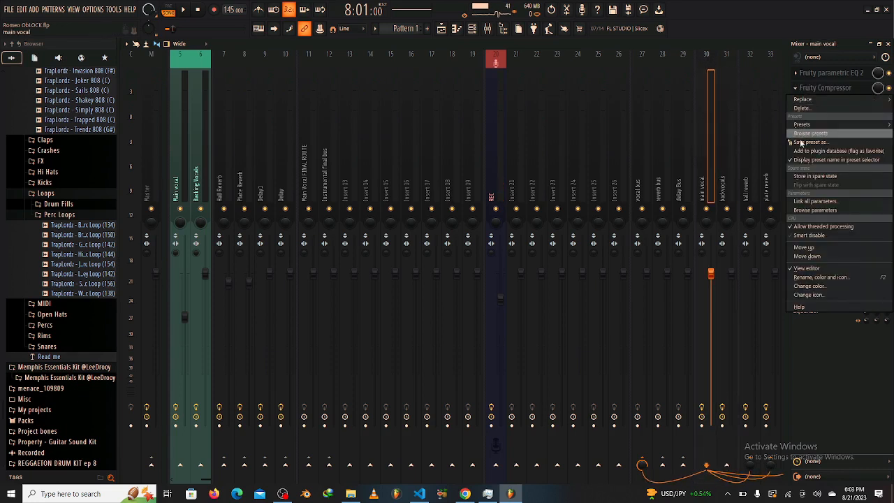
drag(810, 142, 729, 124)
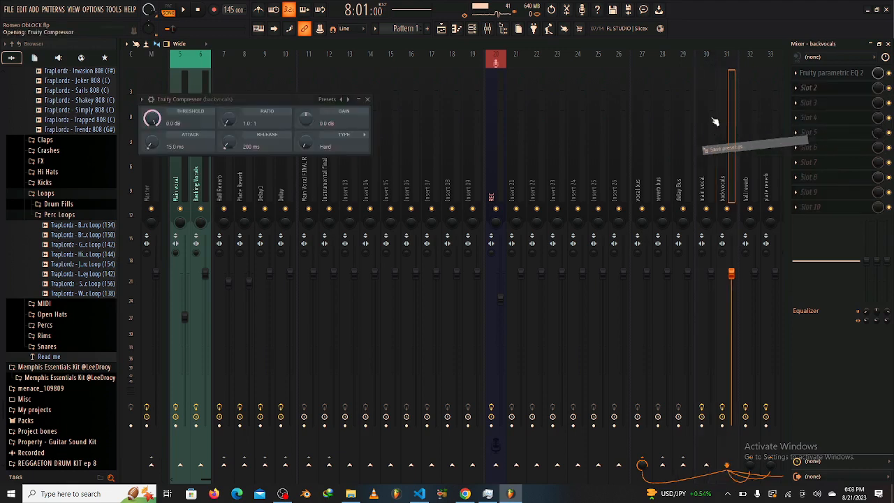
drag(715, 122, 710, 120)
Copy the main vocal's Auto-Tune Evo VST with its settings to slot 3 of the backvocals track.
click(710, 119)
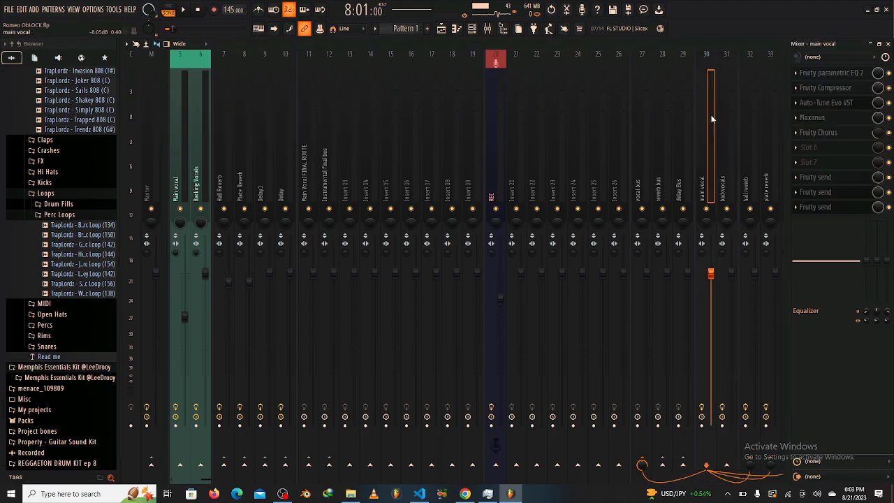
click(795, 103)
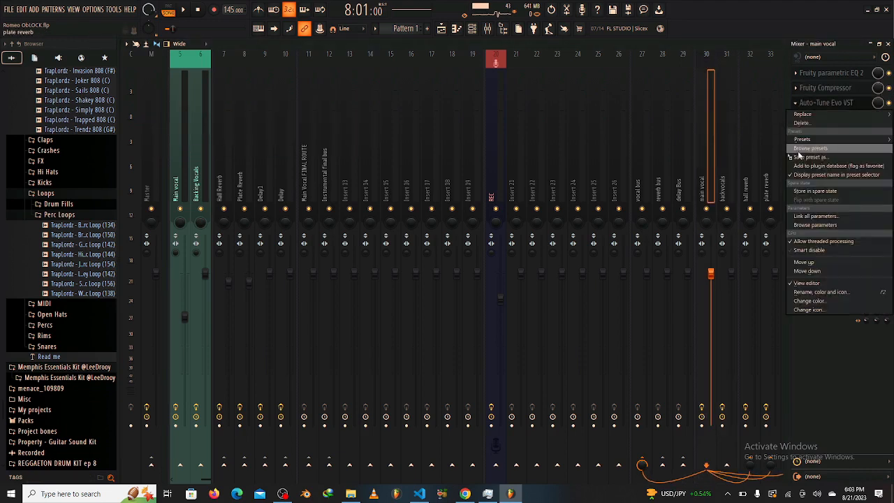
drag(801, 156, 722, 133)
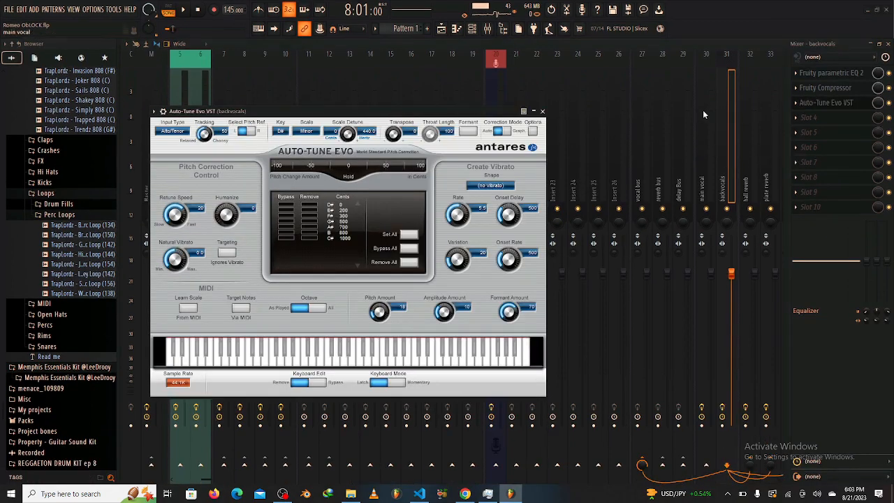
Copy the main vocal's Maximus with its de-esser settings to slot 4 of the backvocals track.
click(705, 117)
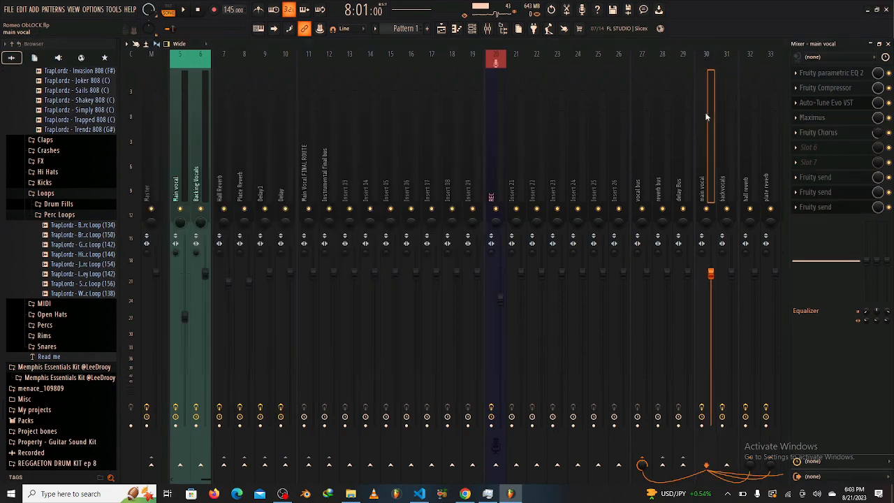
click(794, 118)
click(803, 175)
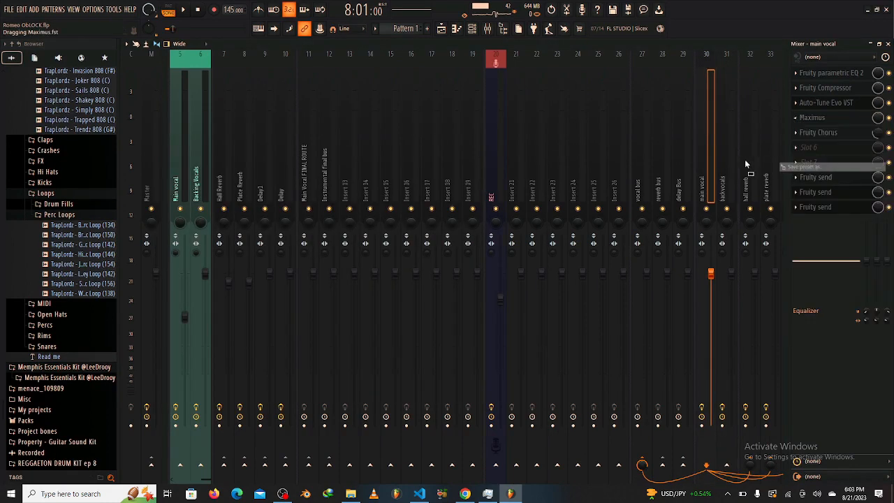
drag(803, 175, 721, 170)
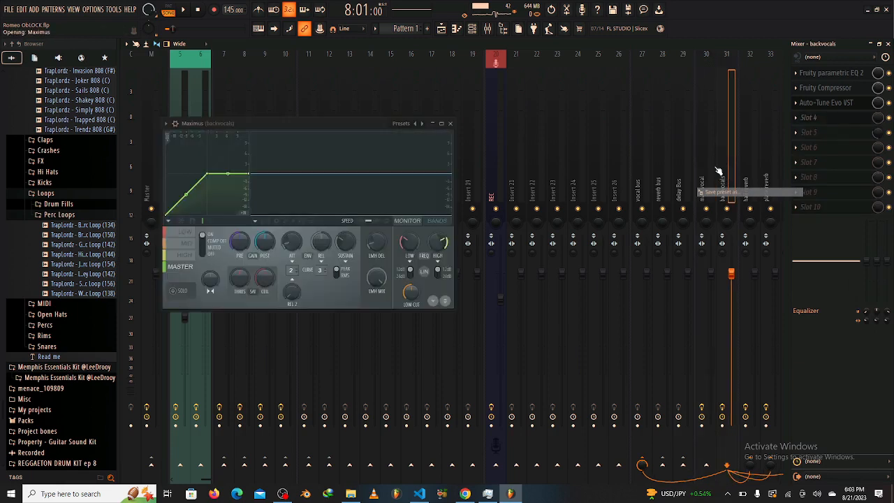
drag(718, 171, 713, 165)
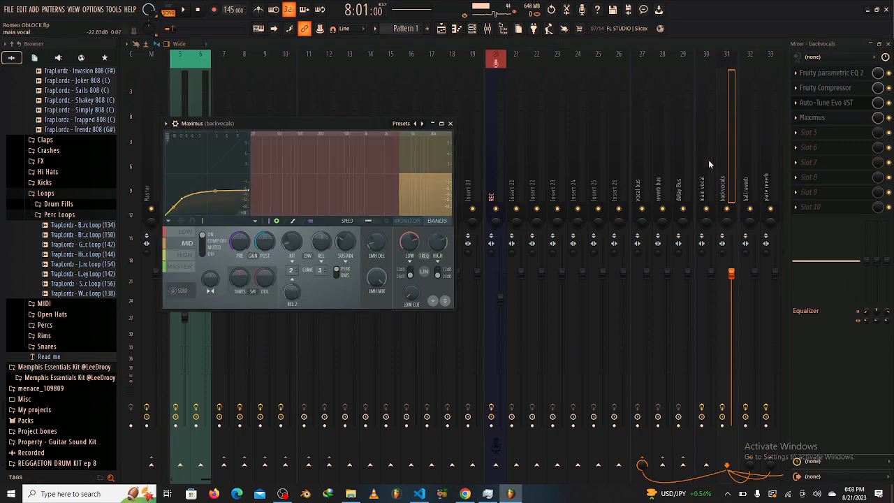
Copy the main vocal's Fruity Chorus with its settings to slot 5 of the backvocals track.
click(708, 159)
click(795, 133)
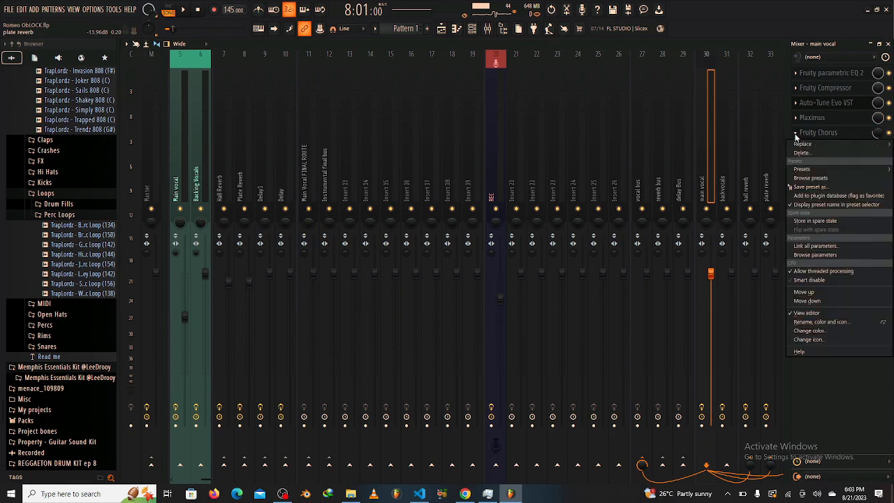
drag(803, 187, 727, 172)
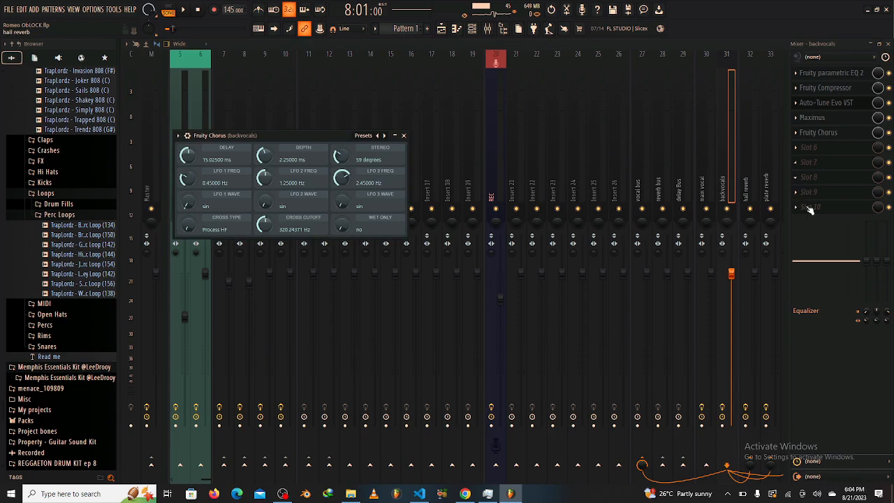
Add a Fruity Send to slot 10 of the backvocals, route it to delay, and lower its volume to about -31 dB.
click(802, 211)
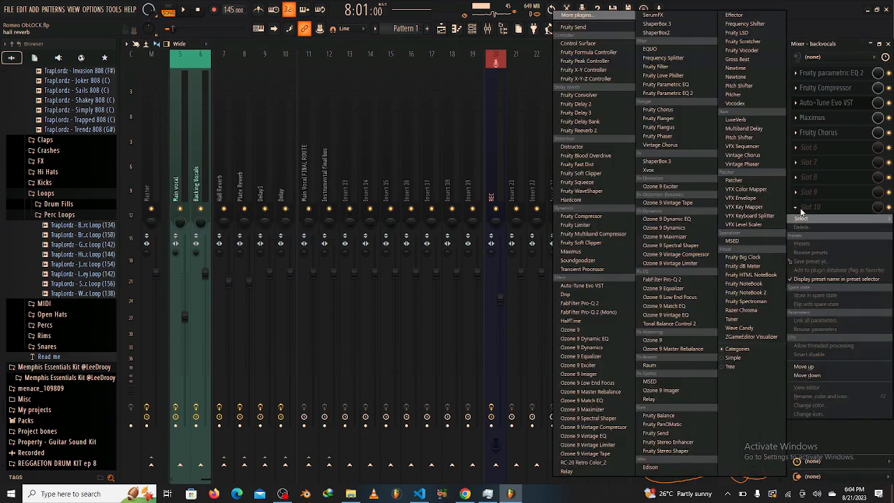
click(614, 29)
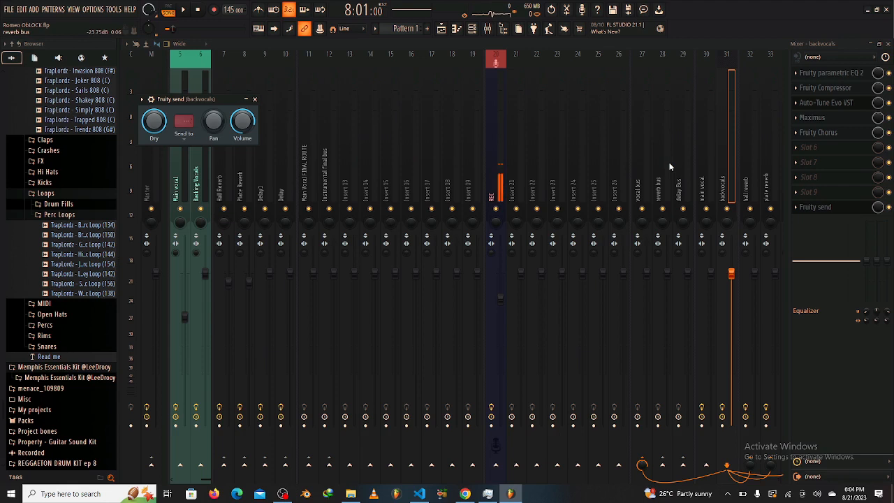
click(183, 137)
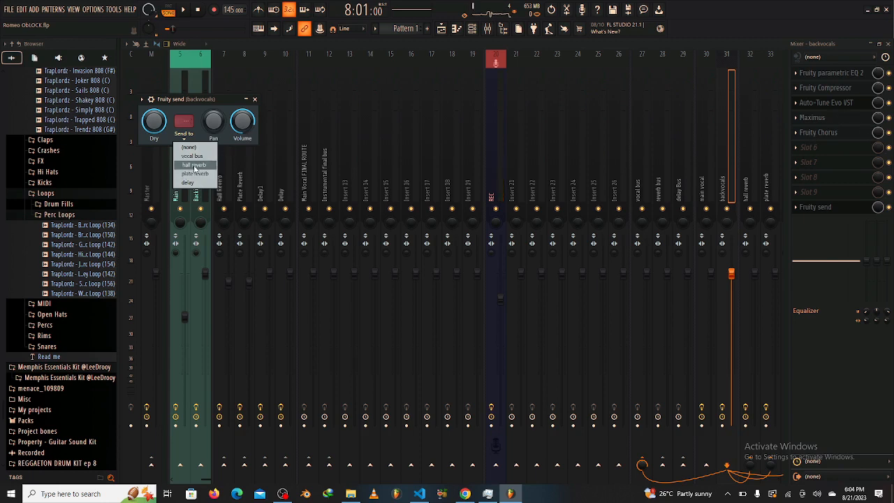
drag(242, 121, 242, 178)
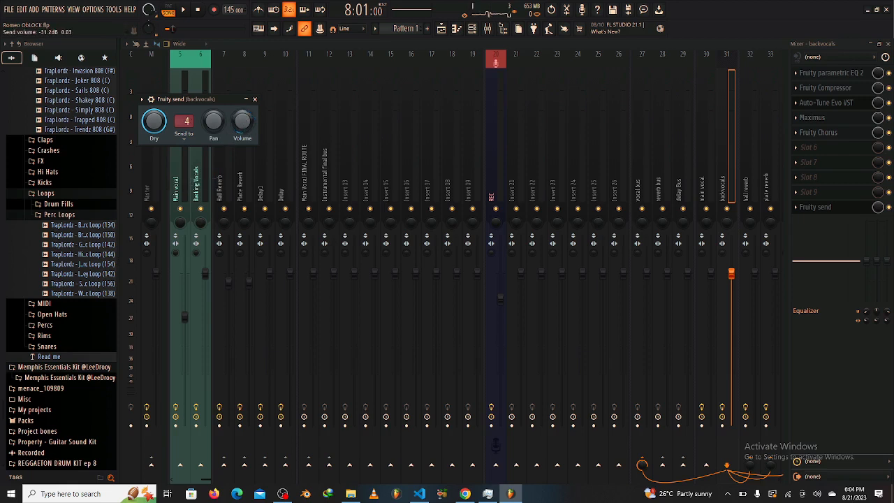
drag(242, 179, 242, 187)
Add a Fruity Send to slot 9 of the backvocals, route it to plate reverb, and lower its volume to about -29 dB.
click(828, 194)
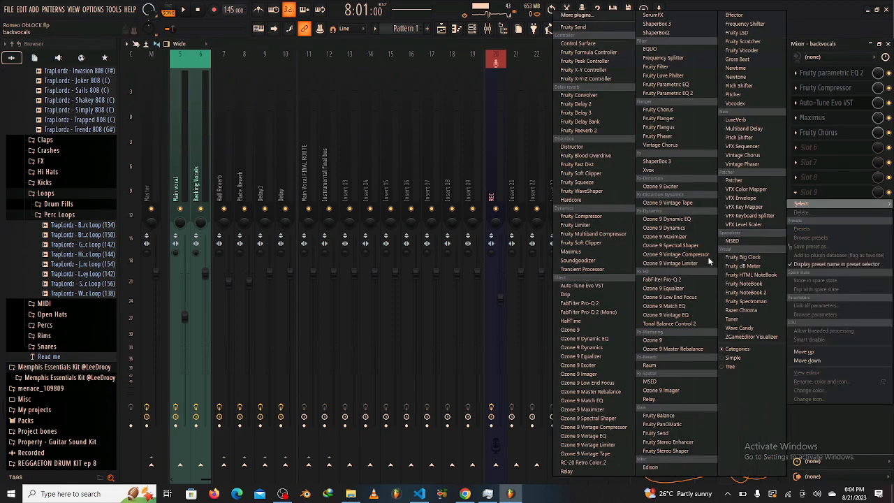
click(586, 28)
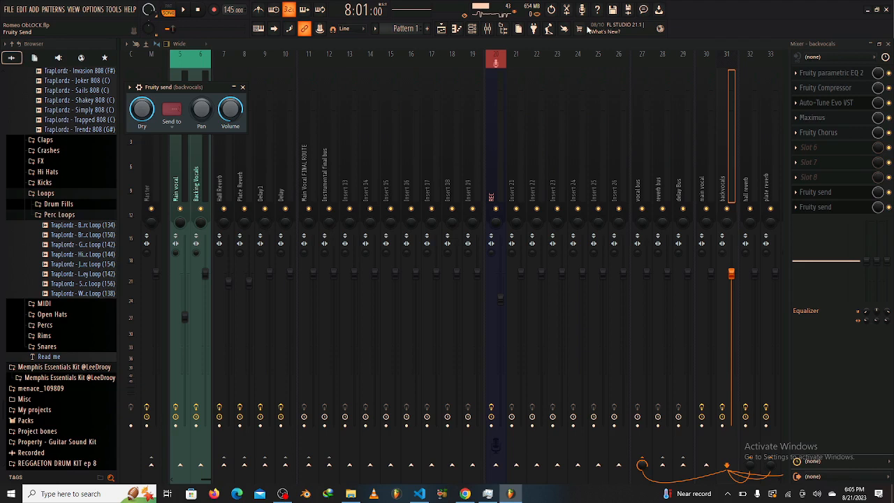
click(177, 125)
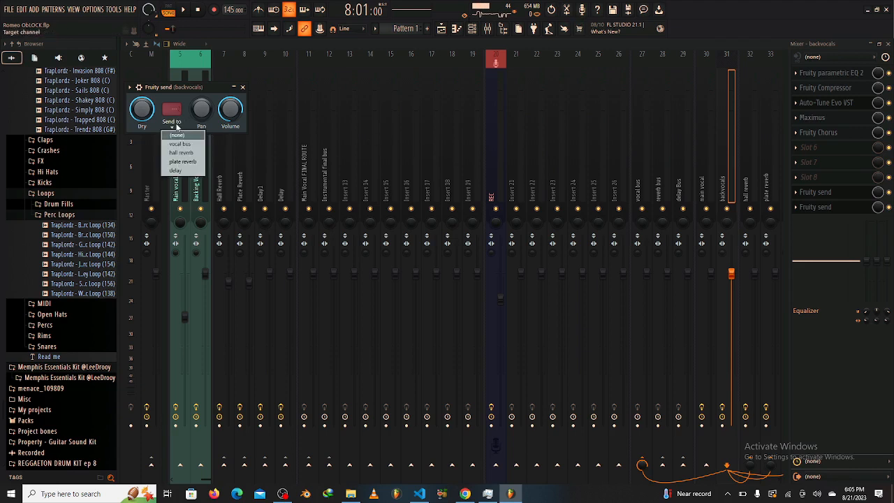
click(180, 152)
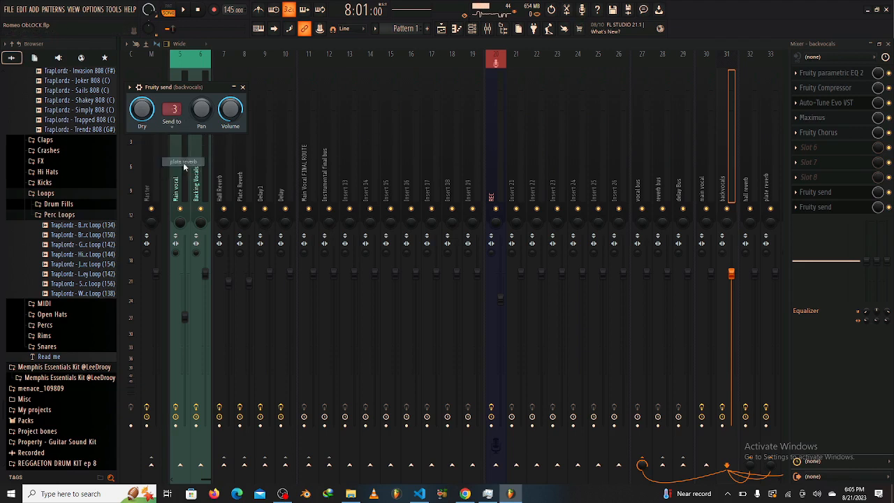
drag(229, 110, 230, 168)
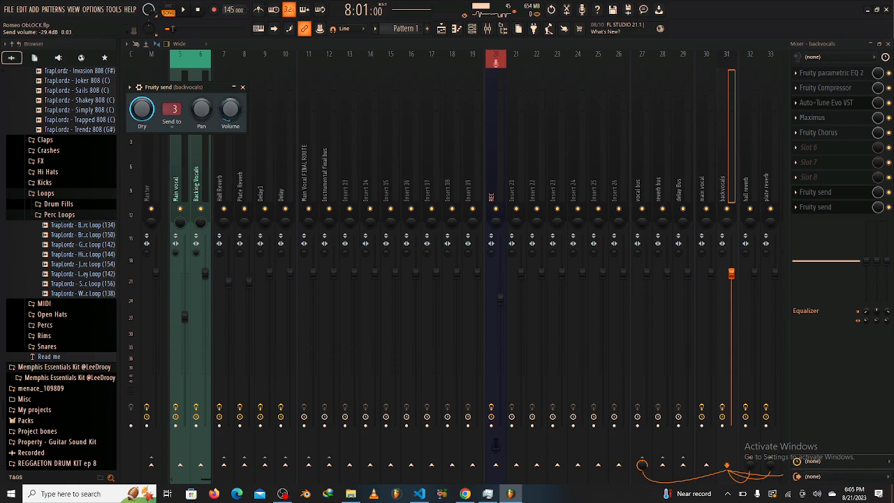
Add a Fruity Send to slot 8 of the backvocals, route it to hall reverb, and lower its send volume.
right_click(823, 189)
mouse_move(822, 188)
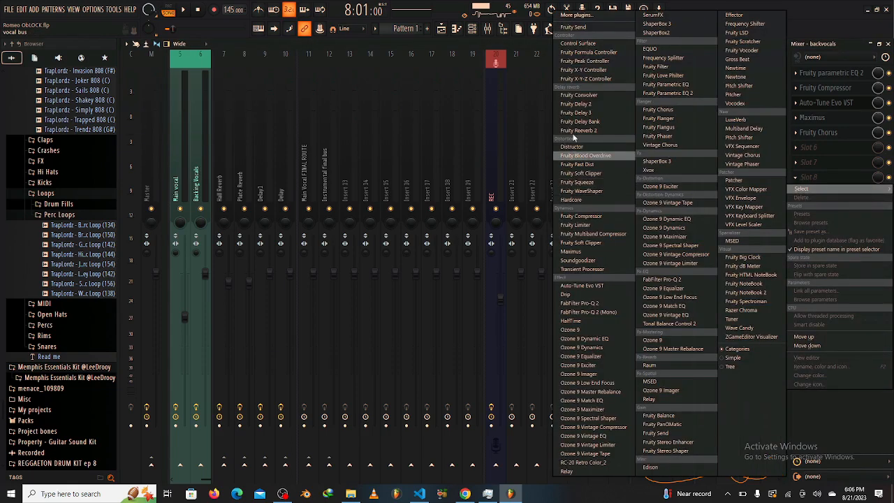
click(571, 28)
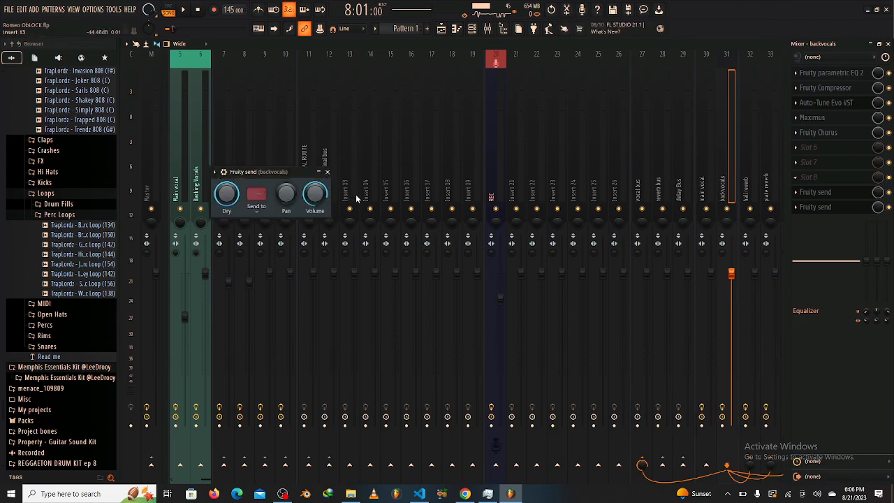
click(256, 212)
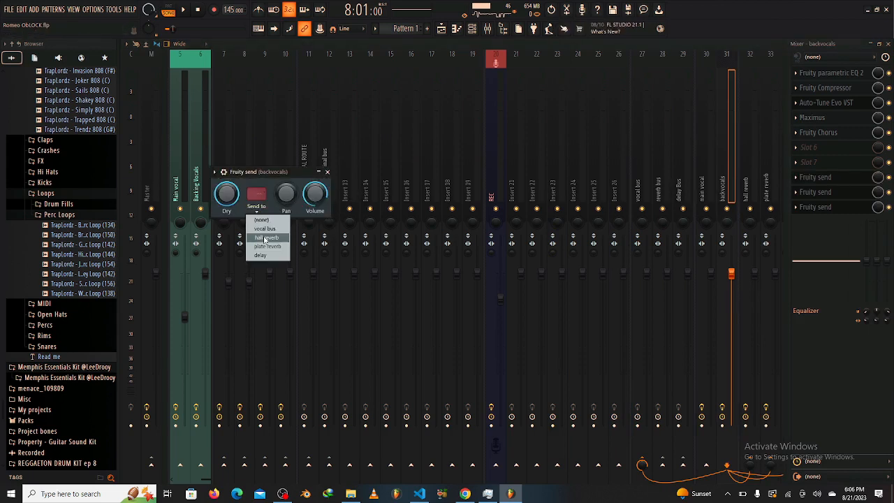
click(265, 240)
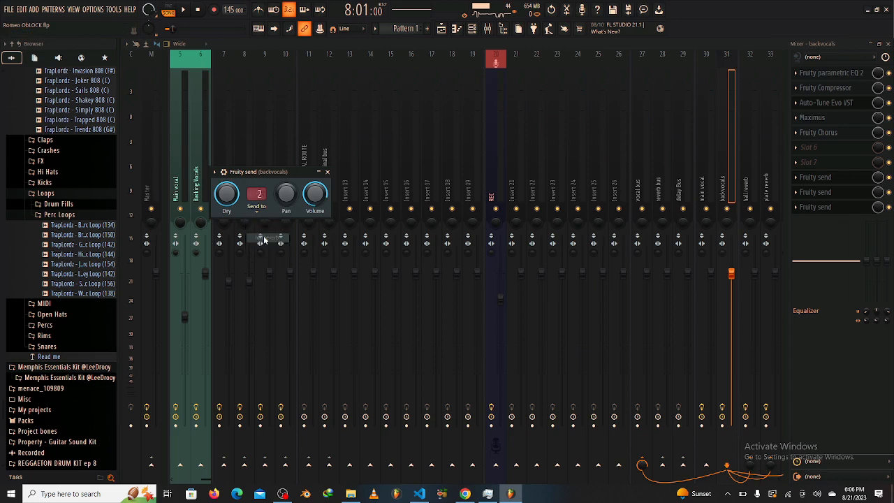
drag(315, 193, 315, 262)
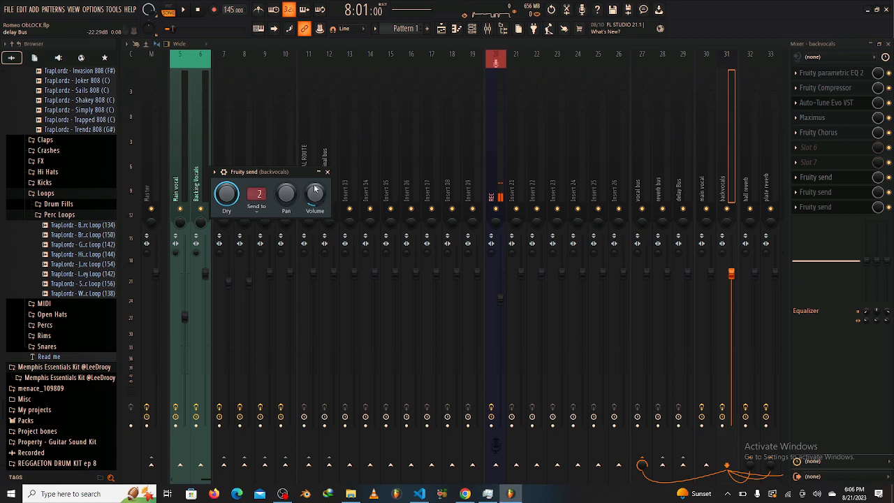
drag(320, 198, 315, 186)
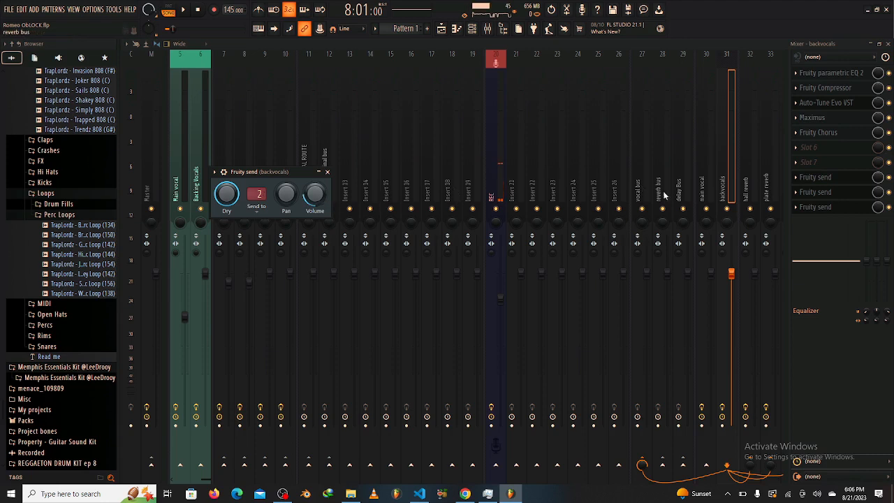
Review the backvocals' plate reverb send in slot 9 and the effect chain on the delay track.
click(826, 195)
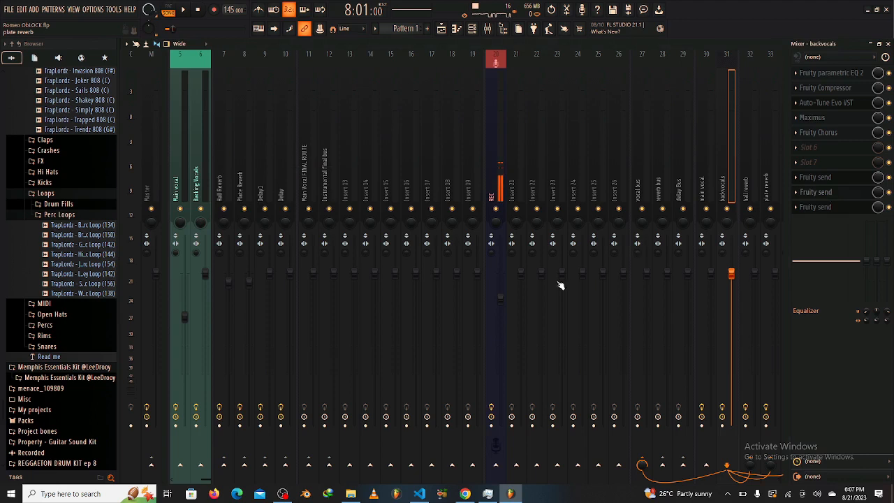
key(ctrl+z)
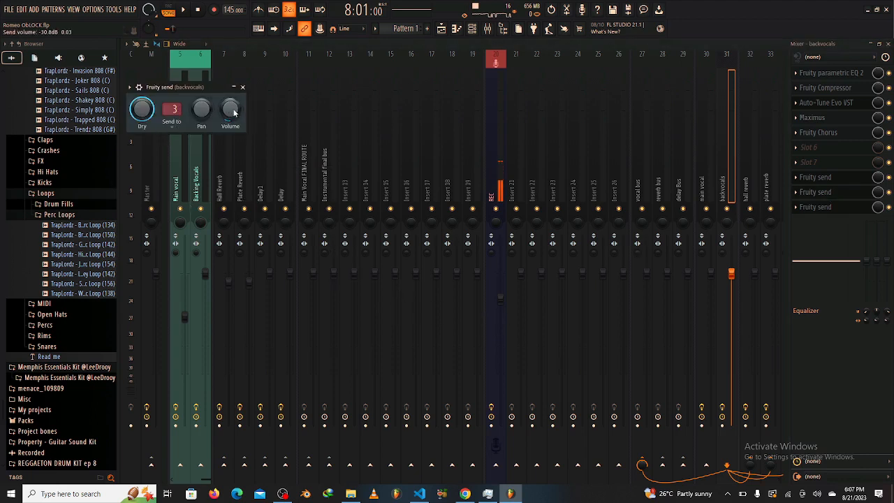
click(442, 30)
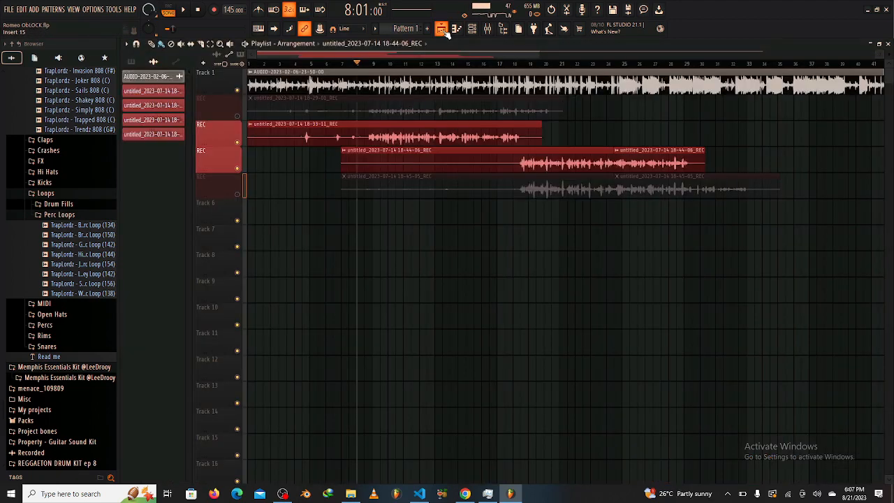
click(443, 29)
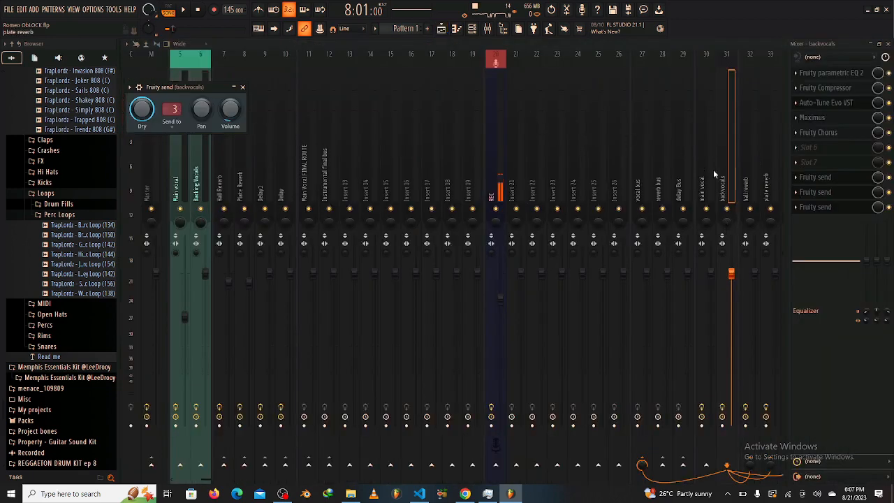
click(771, 168)
click(781, 169)
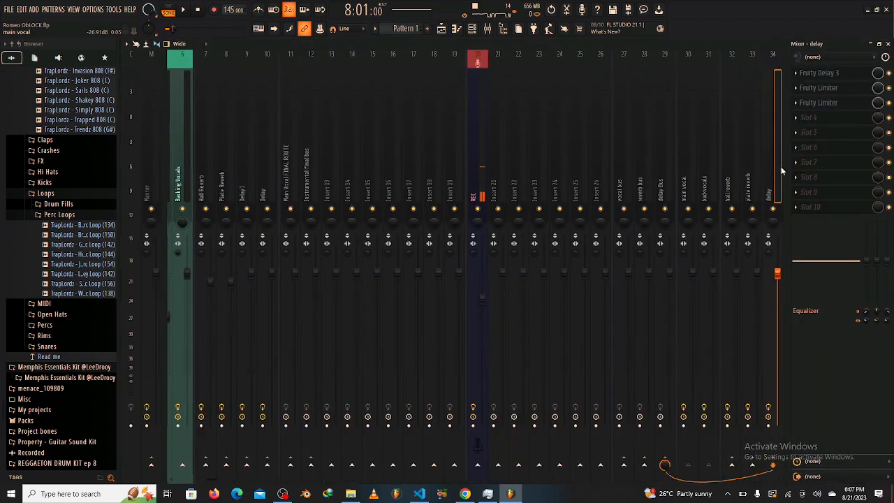
Select the vocal bus, reverb bus and delay Bus tracks together and route them only to Insert 25.
click(630, 164)
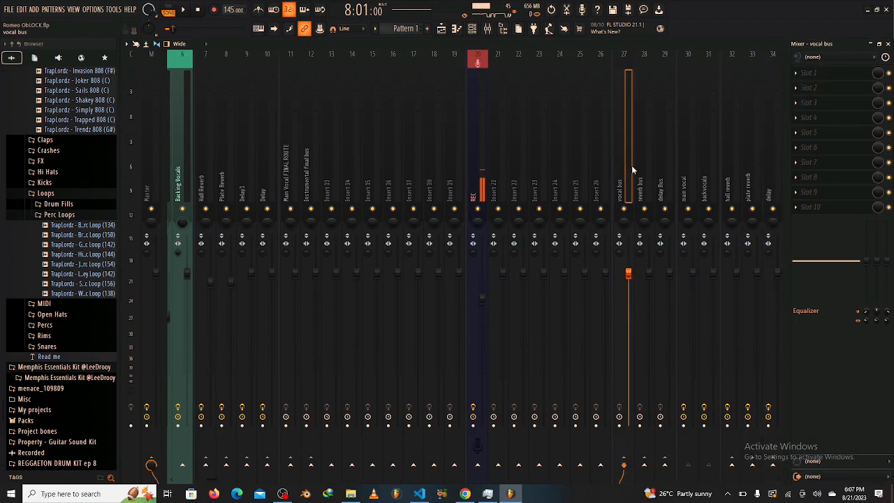
click(639, 183)
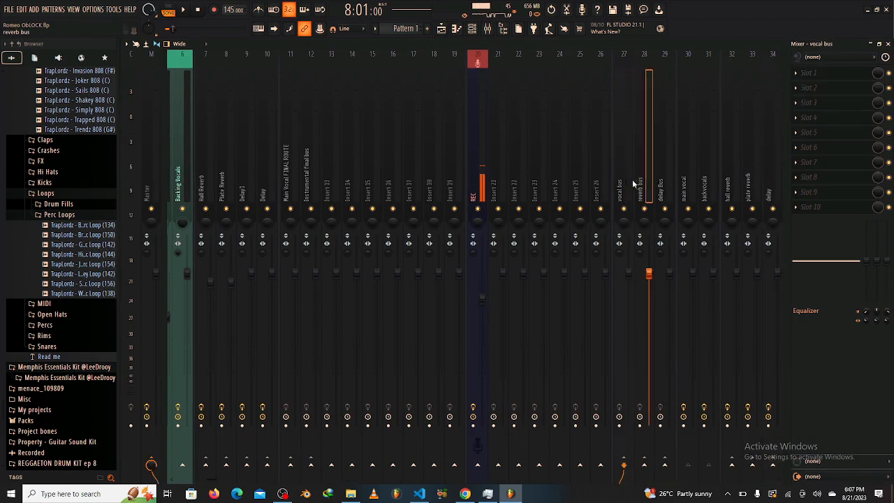
ctrl+click(624, 183)
ctrl+click(659, 186)
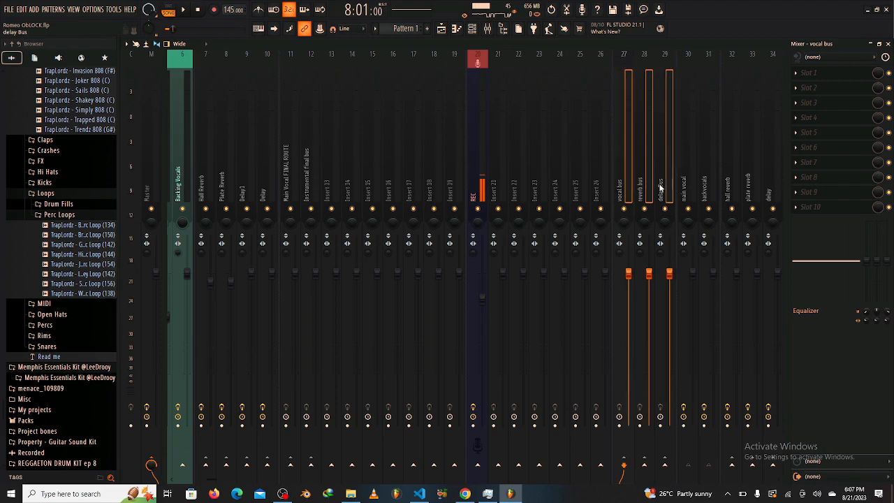
right_click(581, 465)
click(601, 450)
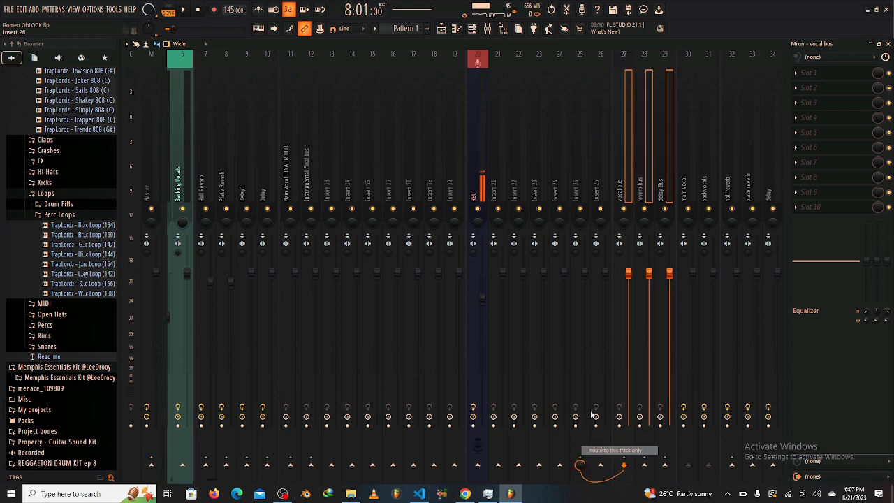
Rename mixer Insert 24 as "Full vocal".
click(558, 175)
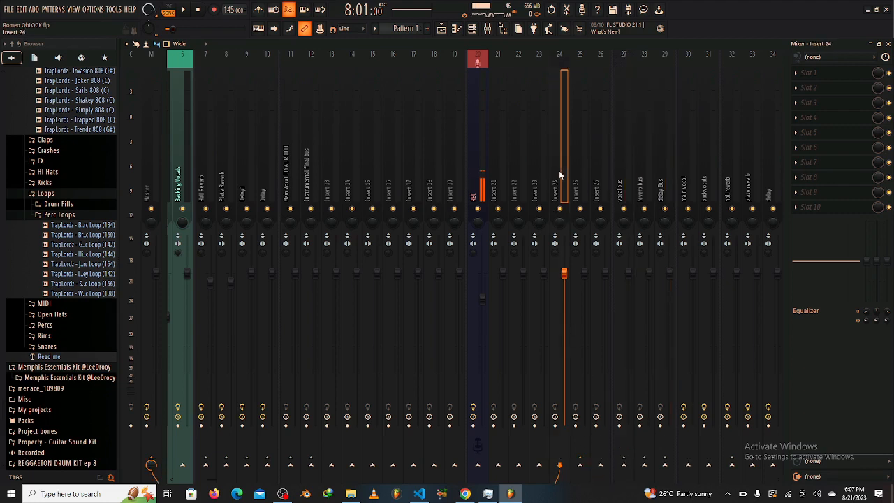
key(F2)
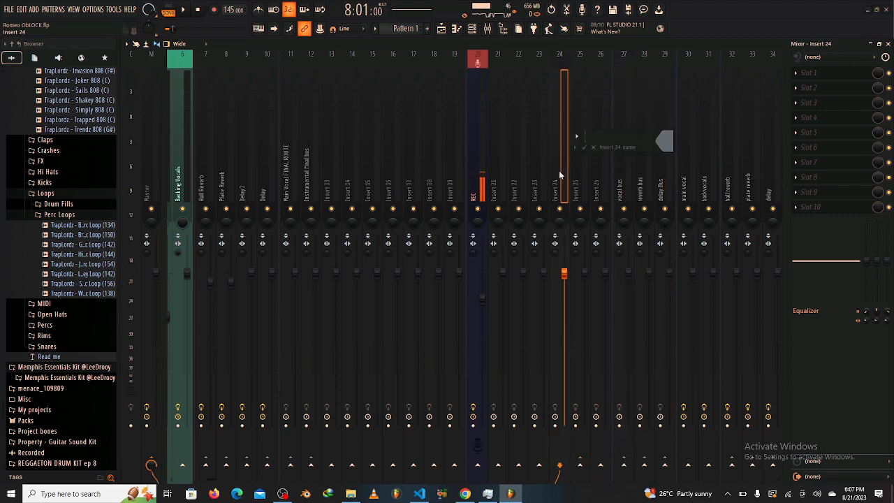
text(Full vocla)
key(BackSpace)
key(BackSpace)
text(al)
key(Return)
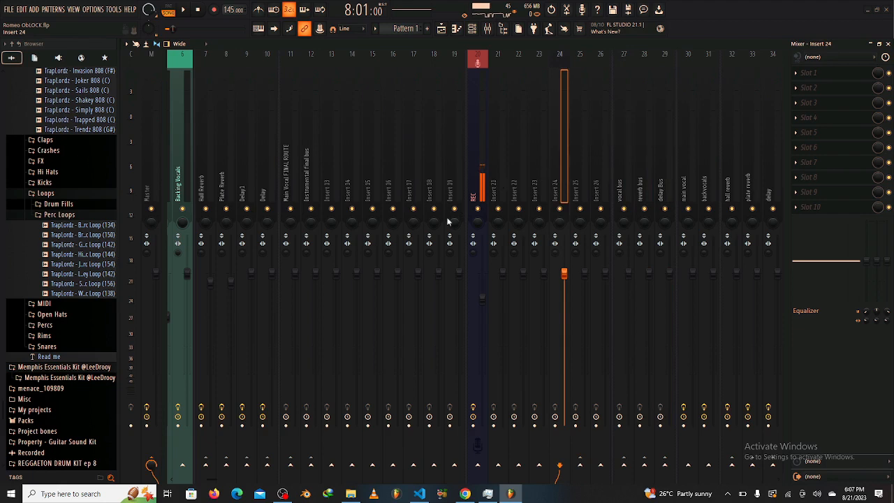
click(444, 30)
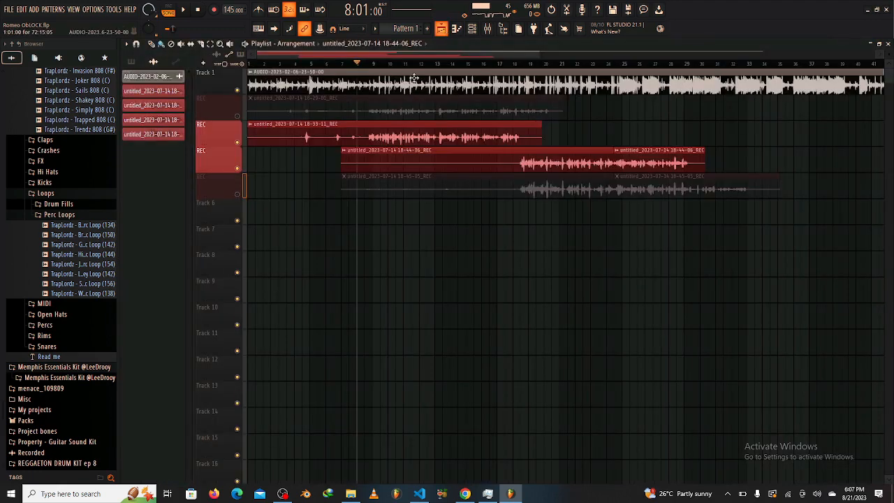
click(414, 76)
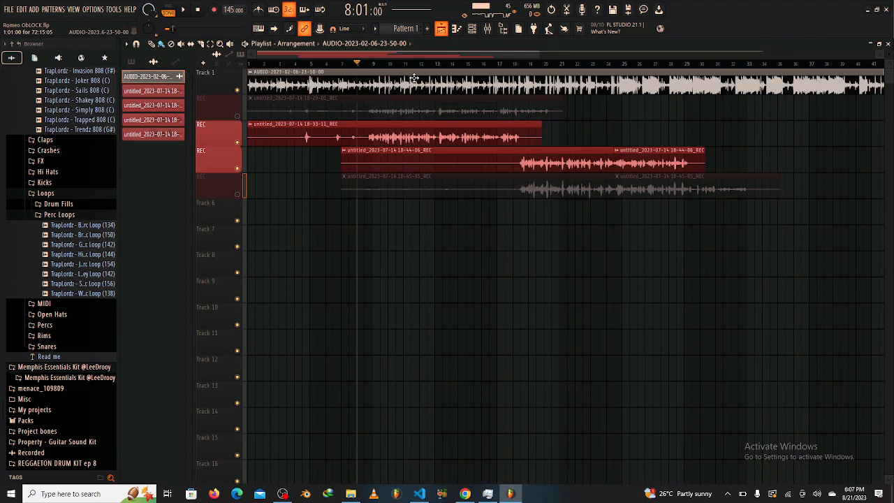
double_click(414, 78)
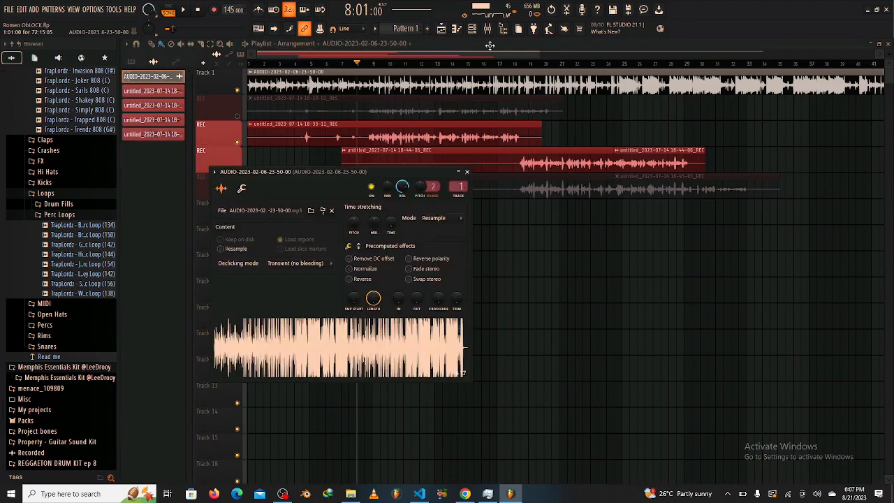
key(Escape)
double_click(457, 83)
key(Escape)
click(442, 66)
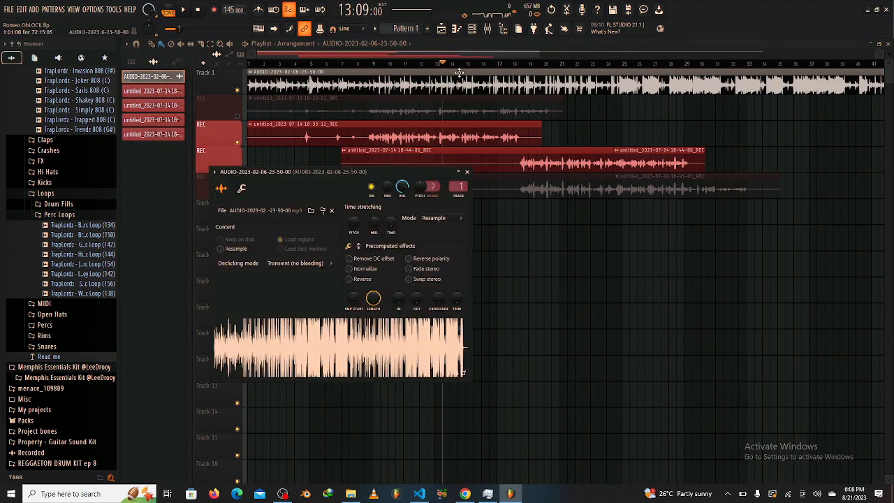
Locate the empty Insert 23 in the mixer and assign the Track 1 instrumental clip to mixer track 23.
click(487, 29)
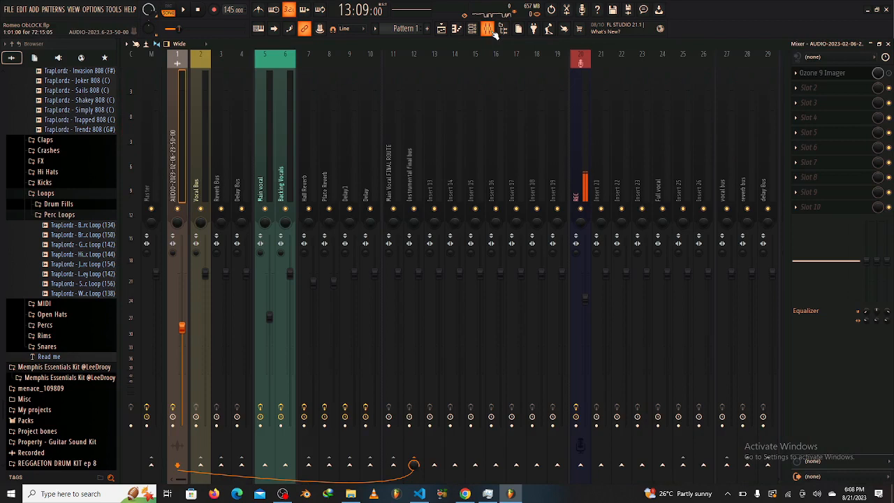
click(771, 116)
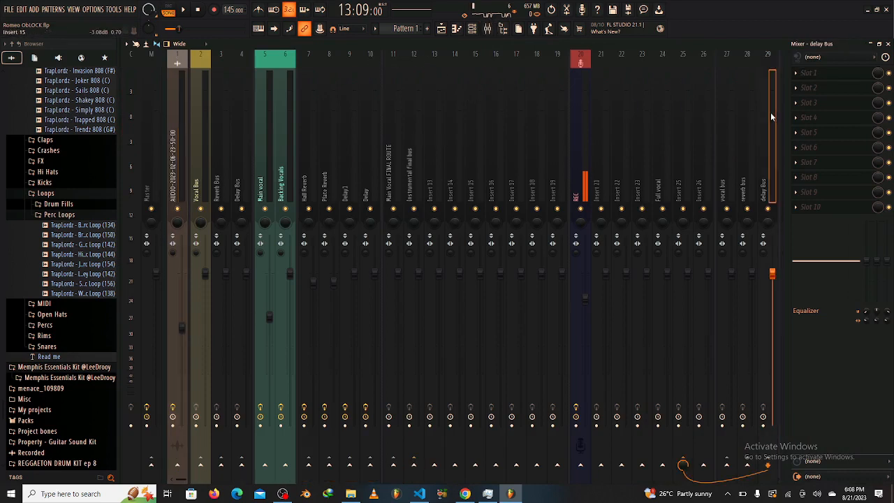
scroll(780, 114, right, 3)
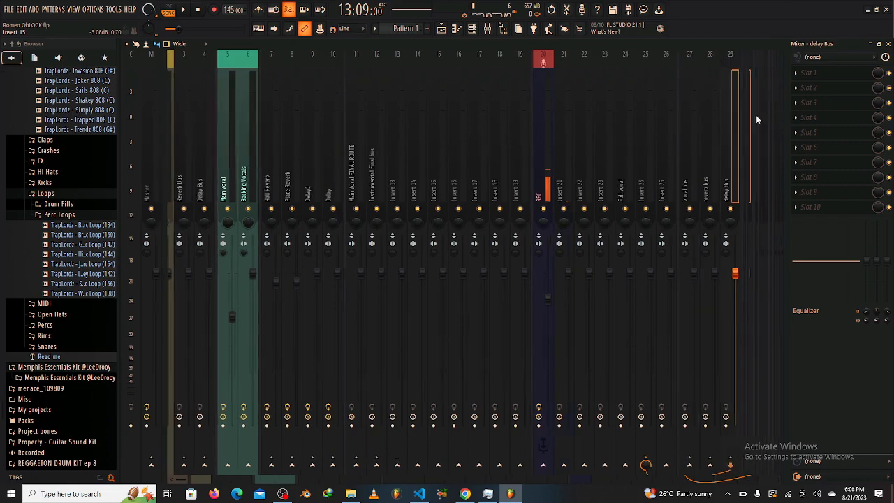
drag(755, 116, 579, 91)
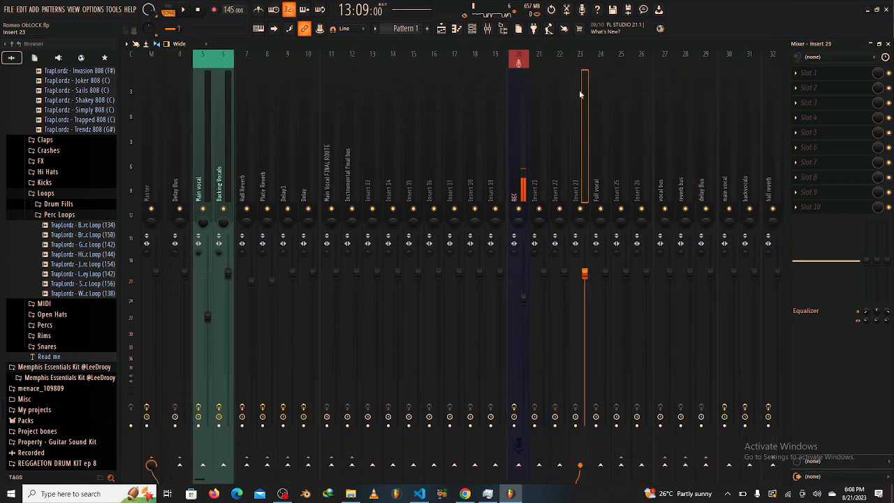
click(442, 31)
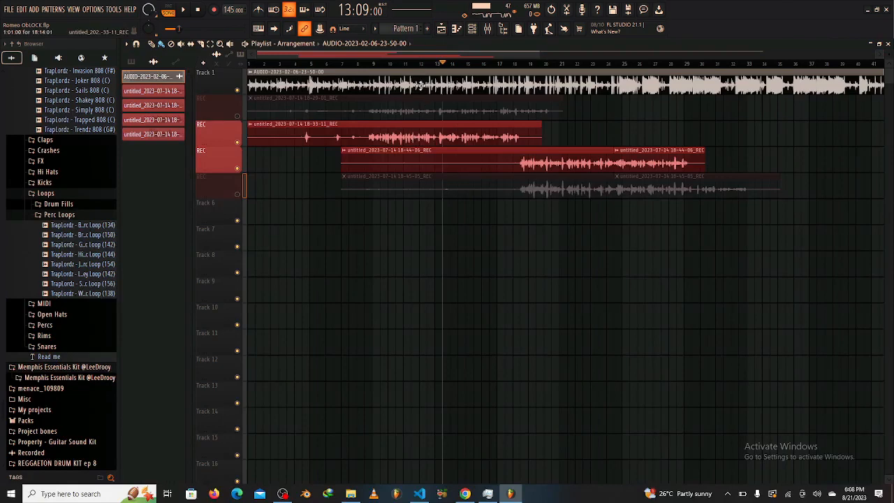
double_click(421, 85)
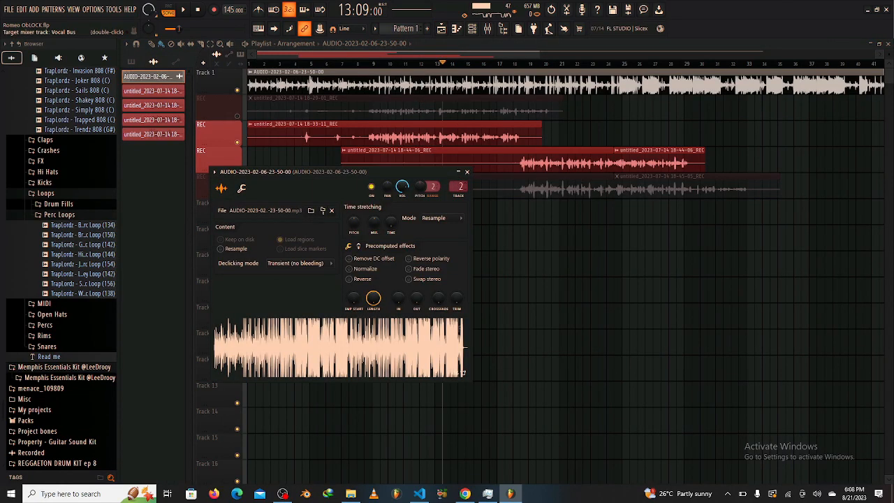
drag(458, 186, 458, 159)
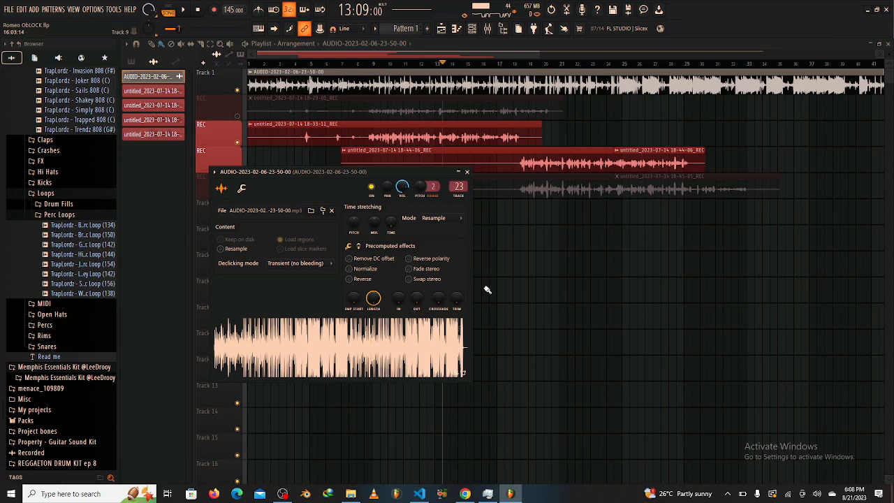
click(197, 10)
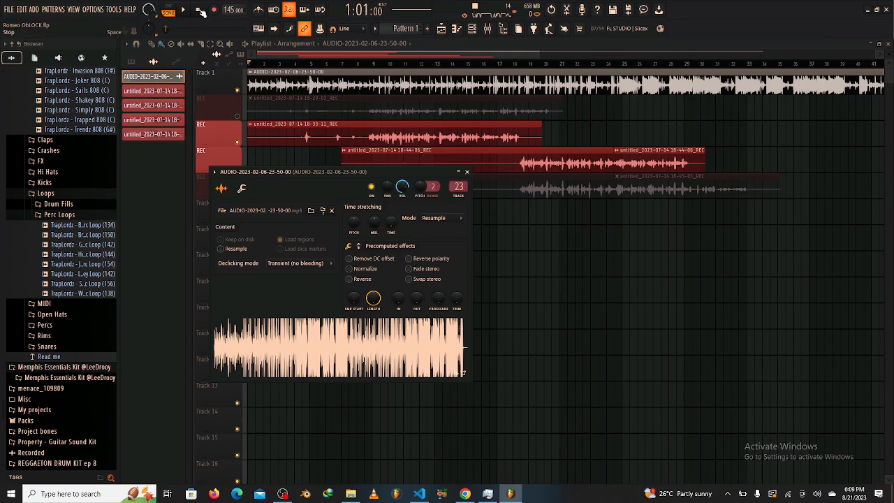
Return to the mixer and rename Insert 23 as "Instrumental".
click(497, 42)
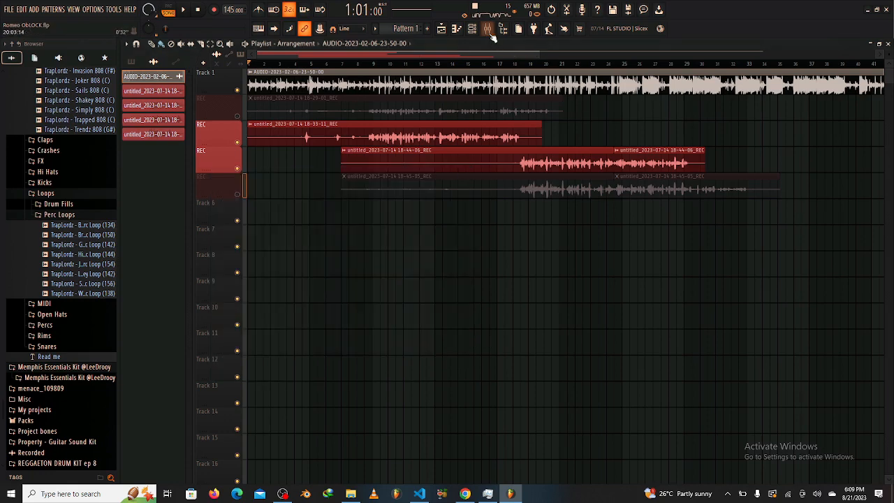
click(486, 28)
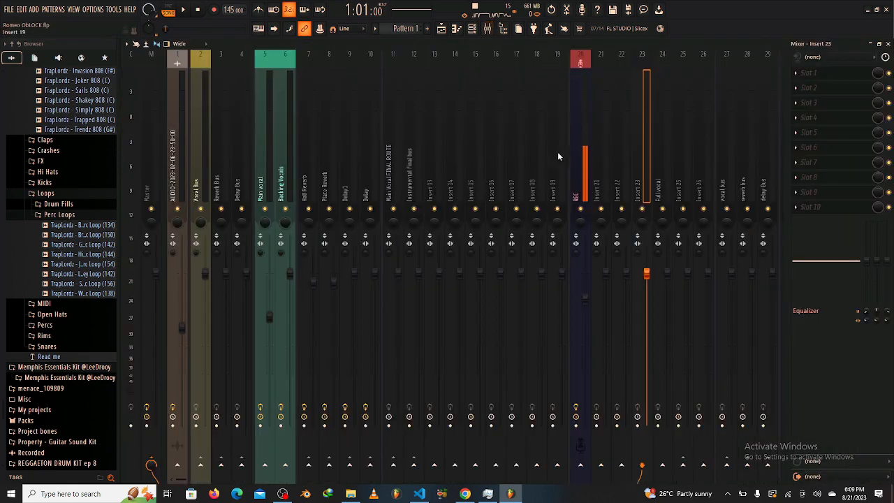
double_click(643, 166)
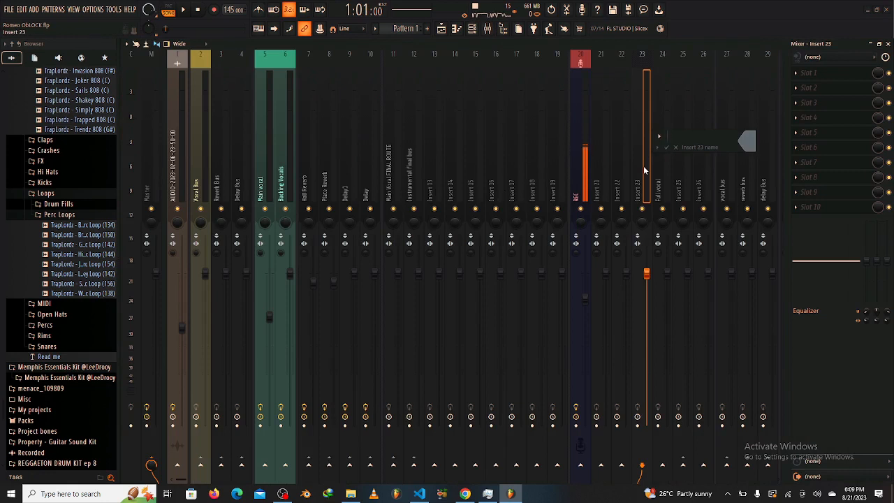
text(Instrumental)
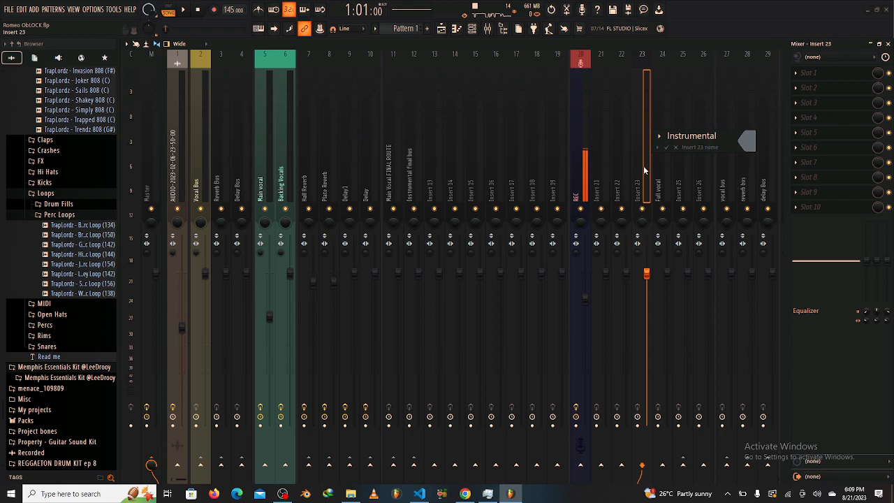
key(Return)
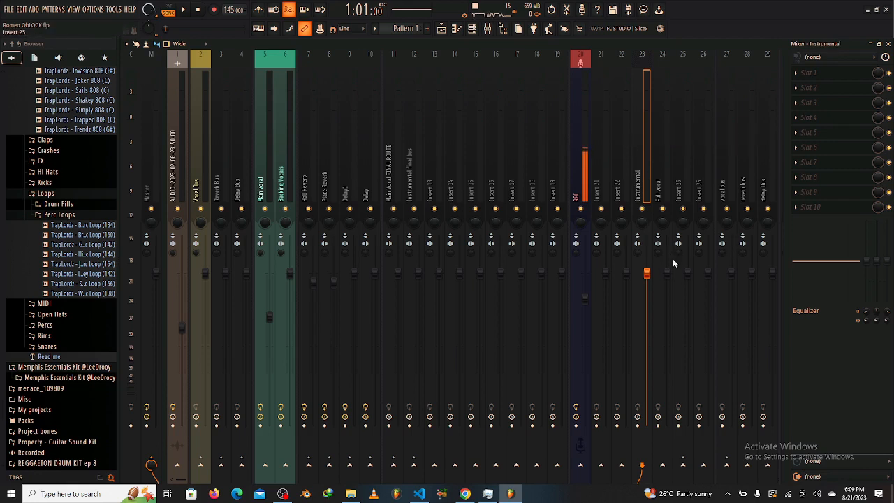
Play the song and check the signal reaching the Instrumental, Full vocal and Insert 25 mixer tracks.
key(space)
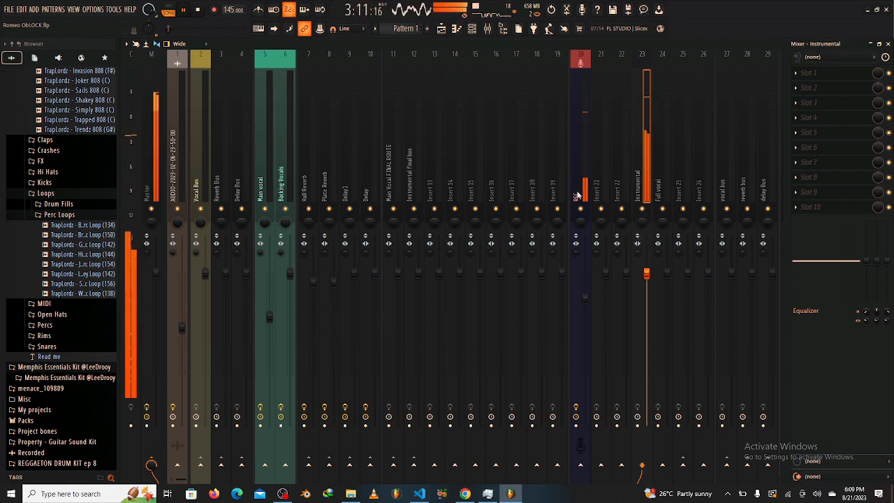
key(space)
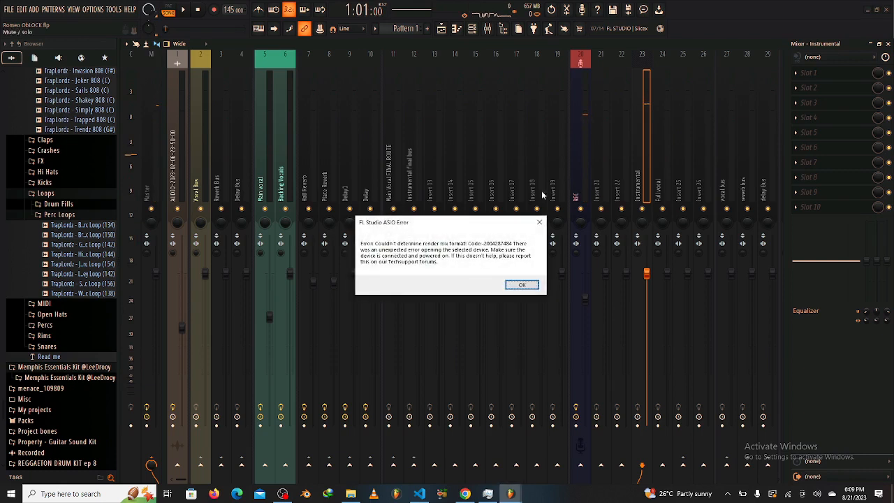
click(522, 284)
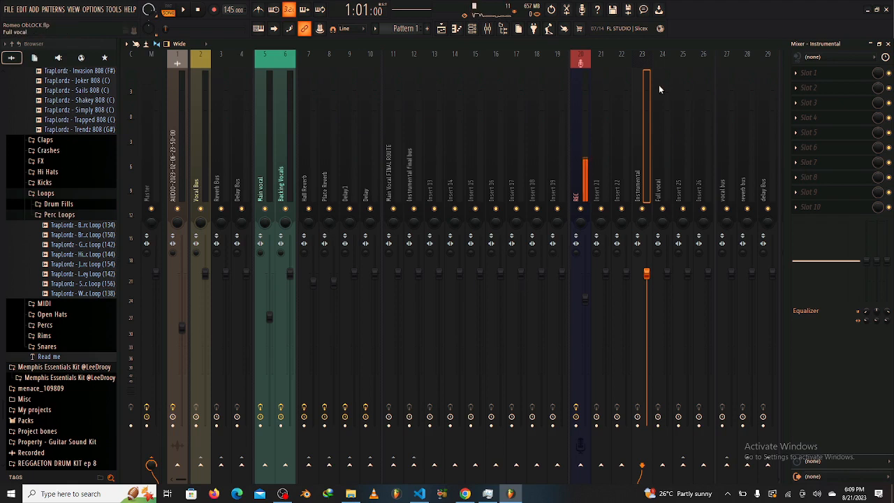
key(space)
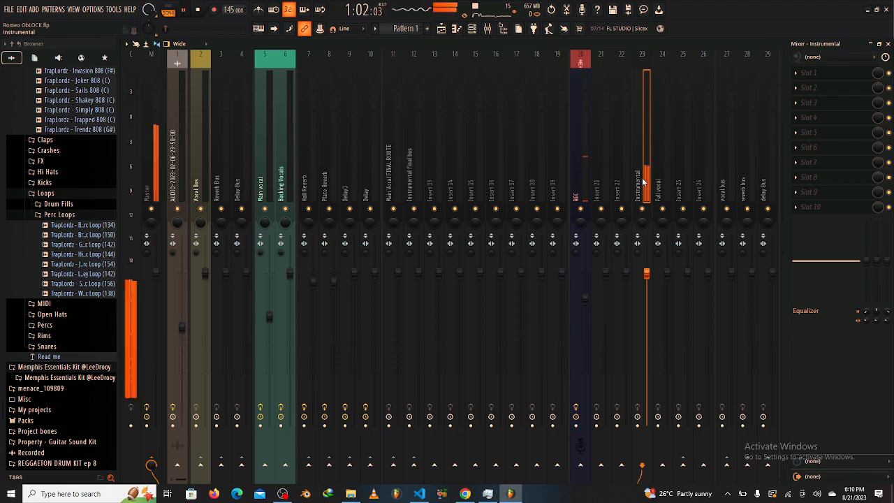
click(661, 191)
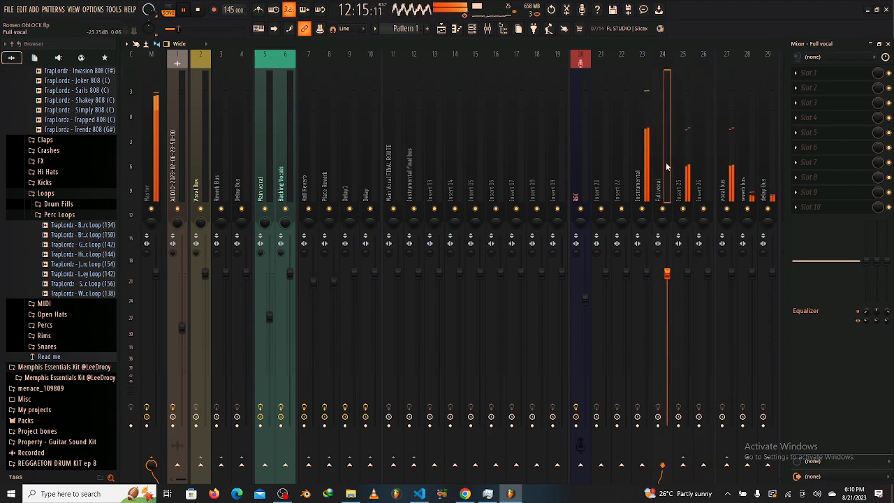
click(685, 185)
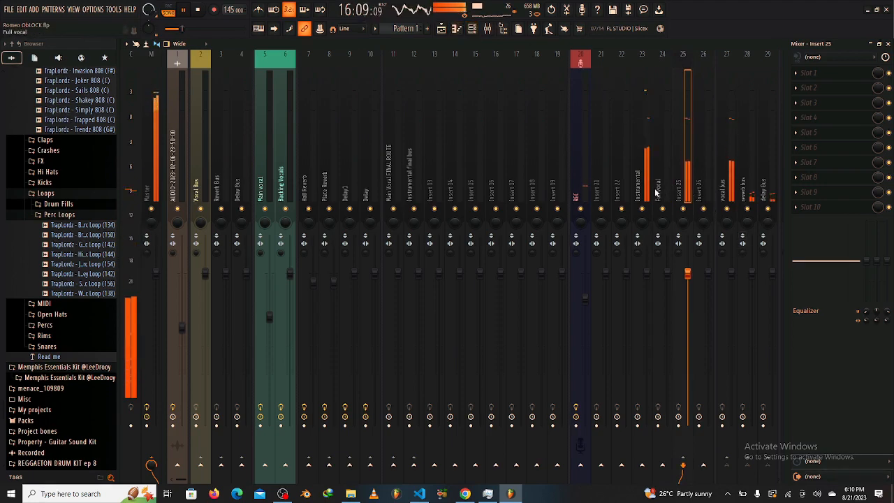
click(440, 30)
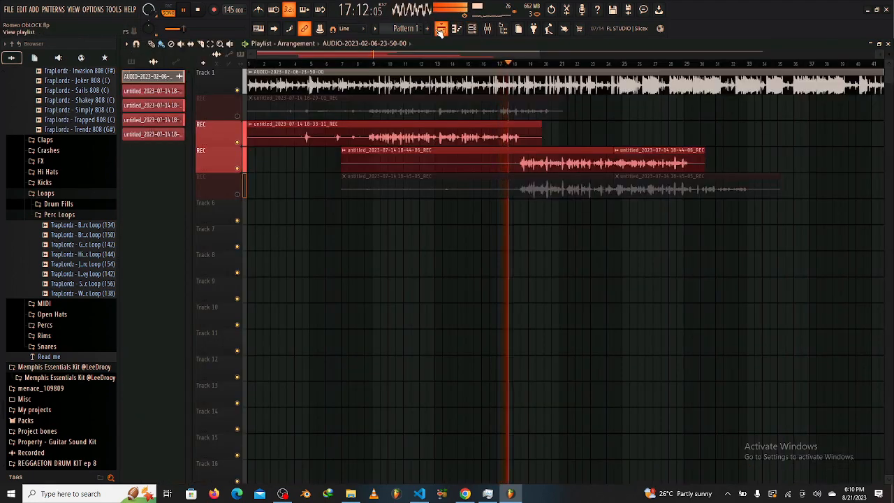
key(space)
Assign the Track 1 instrumental audio clip to mixer track 24 in its channel settings.
double_click(338, 84)
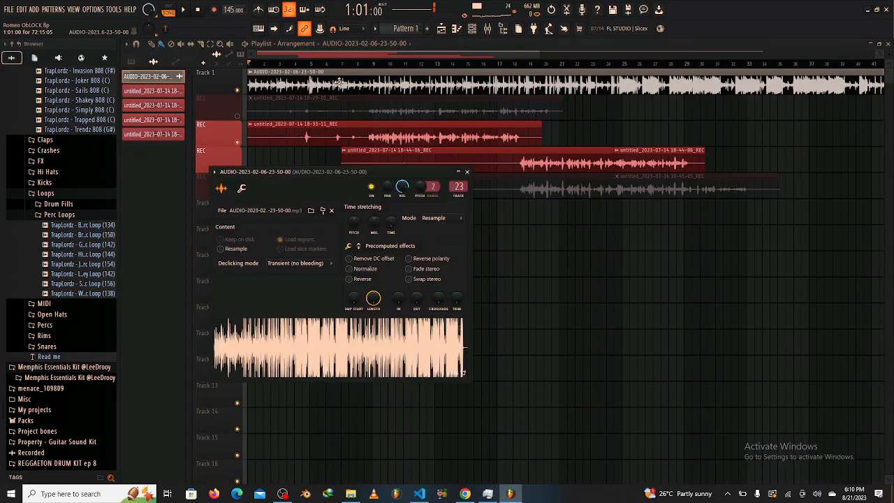
scroll(458, 187, up, 1)
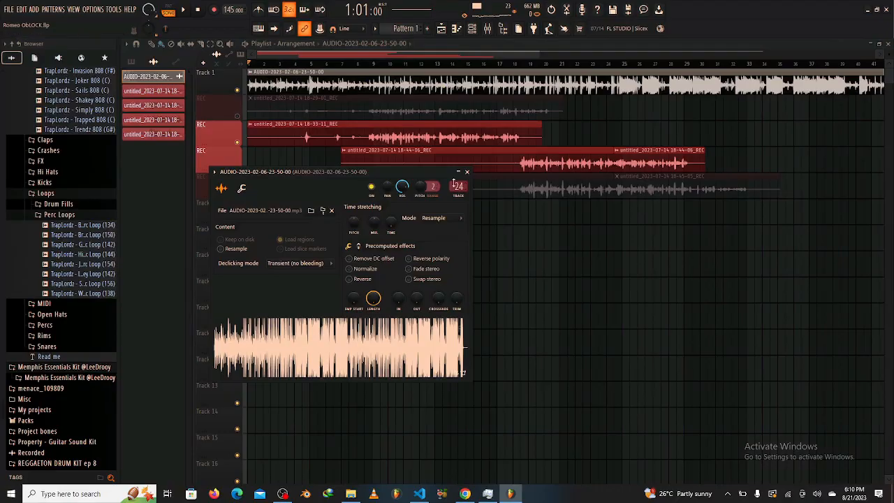
scroll(457, 194, down, 3)
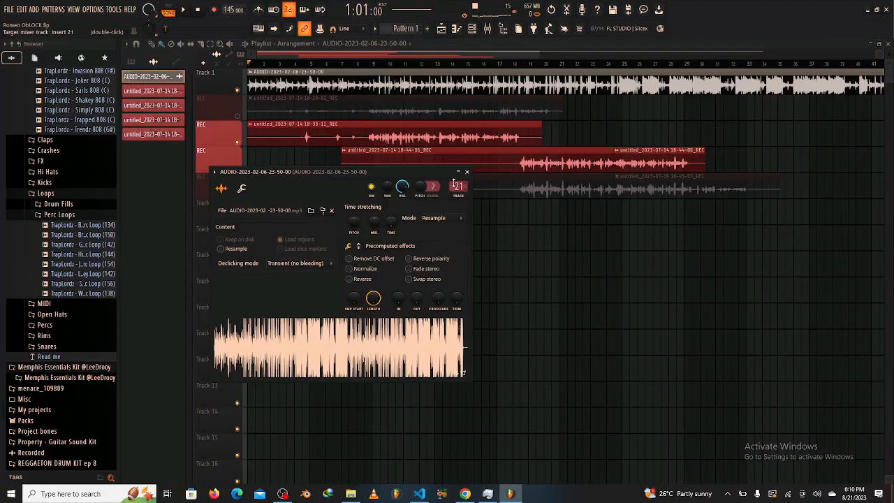
drag(453, 183, 453, 169)
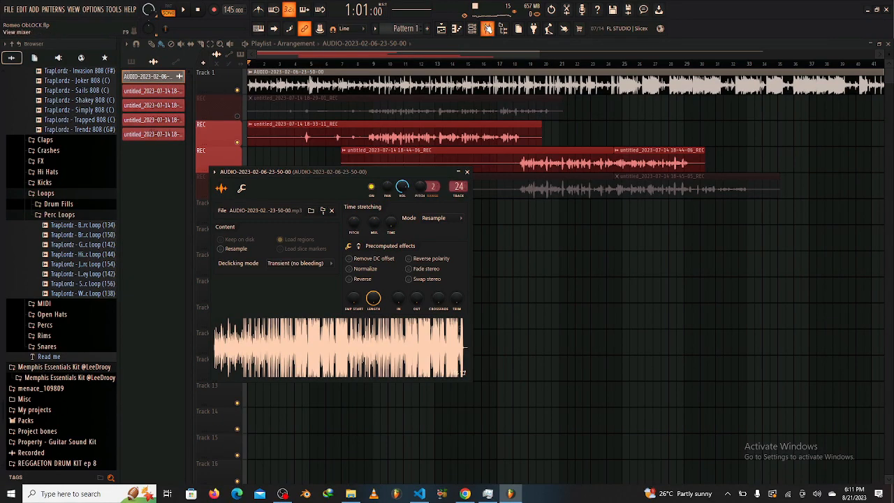
Return to the mixer and rename the Full vocal track on Insert 24 as "instrumentals".
click(486, 28)
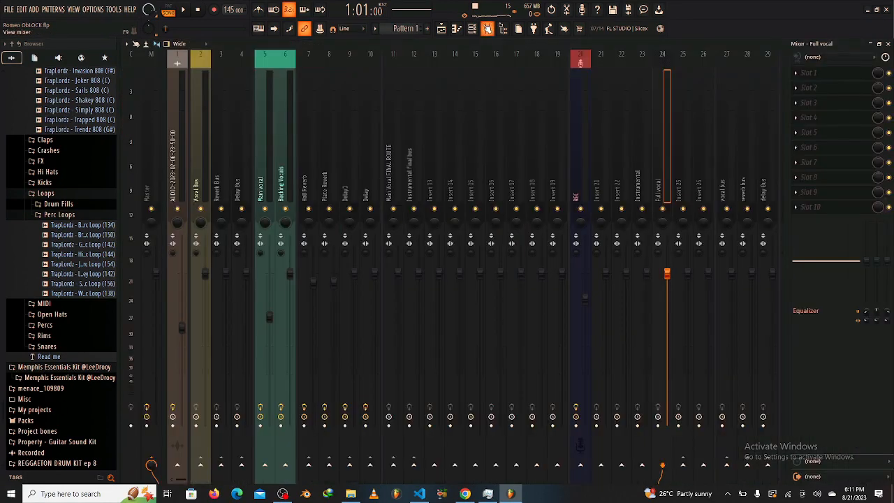
double_click(663, 190)
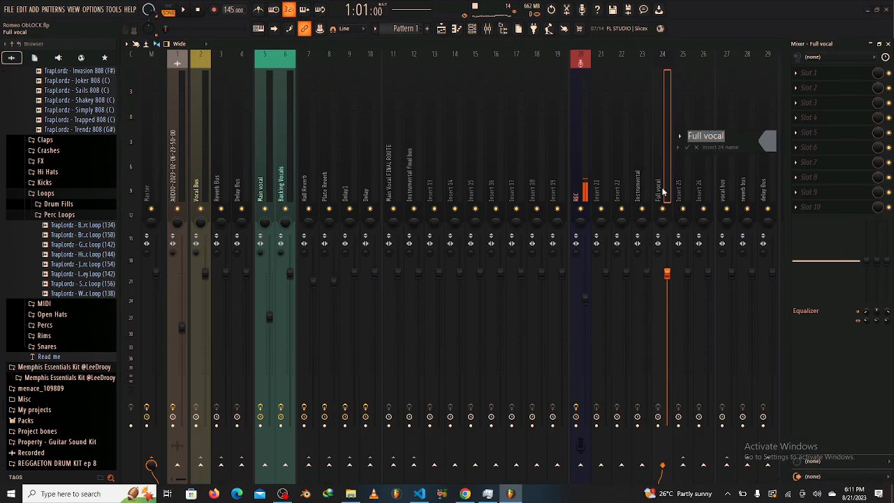
key(BackSpace)
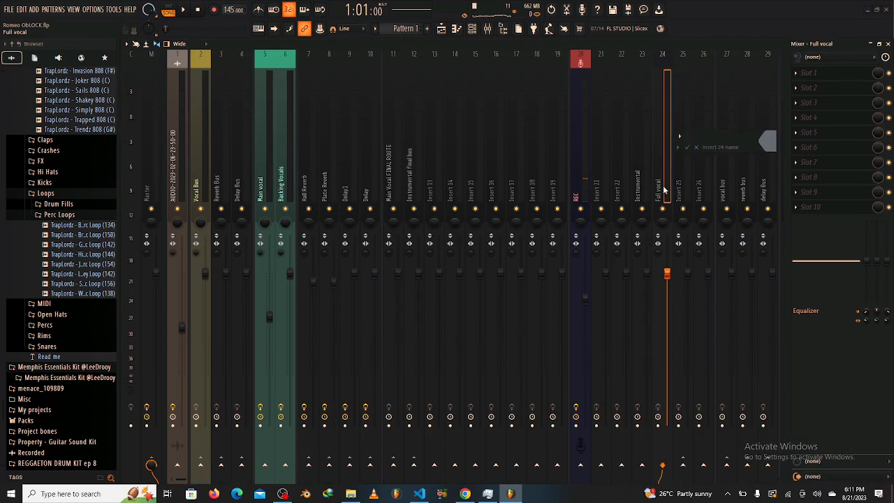
text(instrumentals)
key(Return)
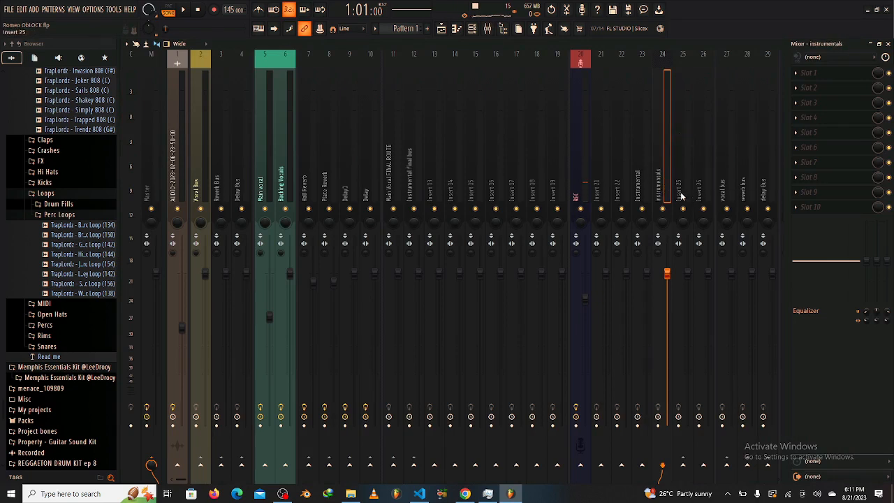
Rename mixer track Insert 25 as "Full vocal".
click(681, 196)
key(F2)
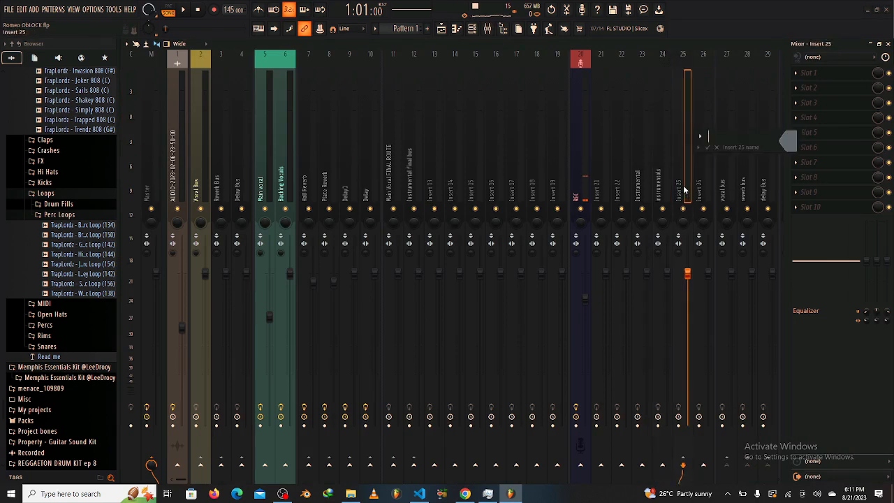
text(Full vocal)
key(Return)
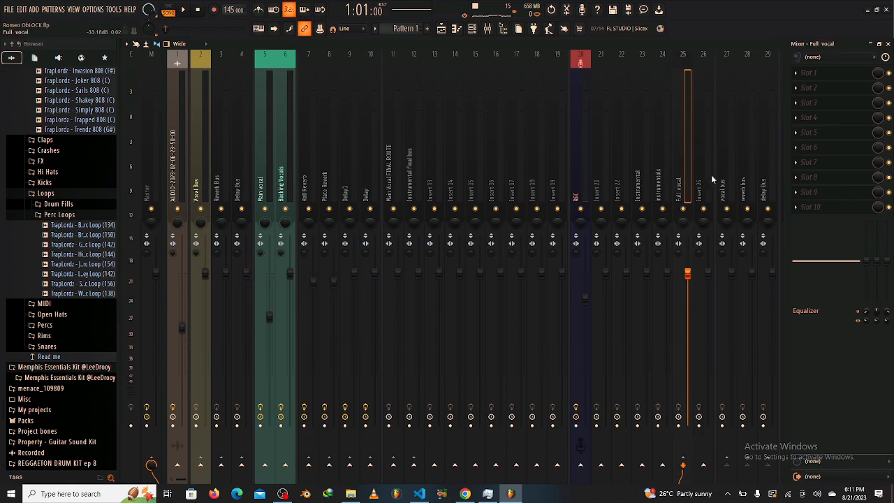
Play the song from about bar 7 and check the signal reaching the instrumentals and Full vocal mixer tracks.
key(space)
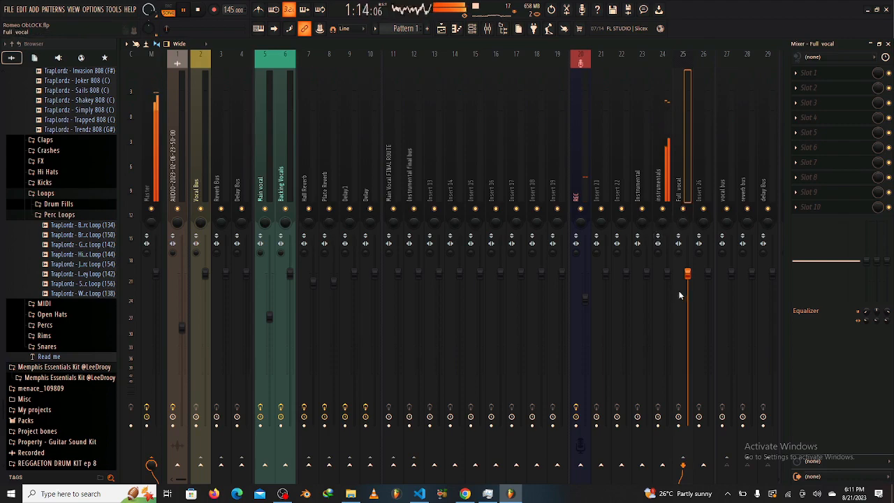
click(441, 29)
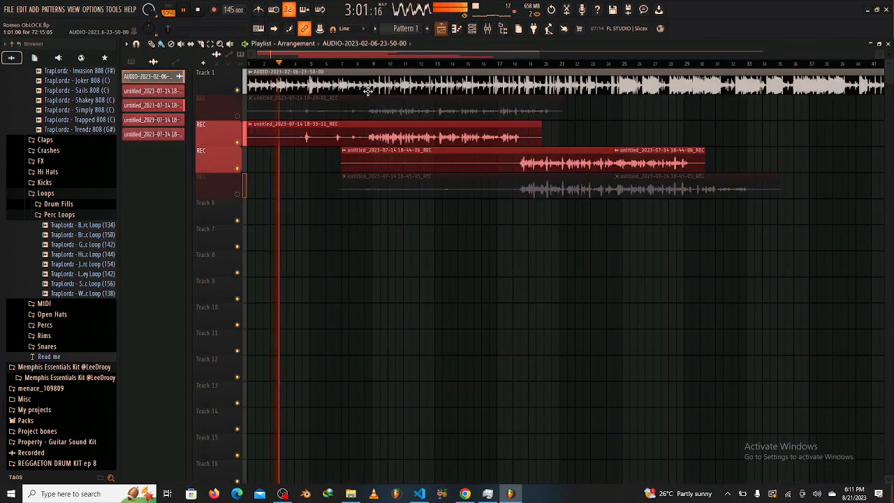
click(349, 64)
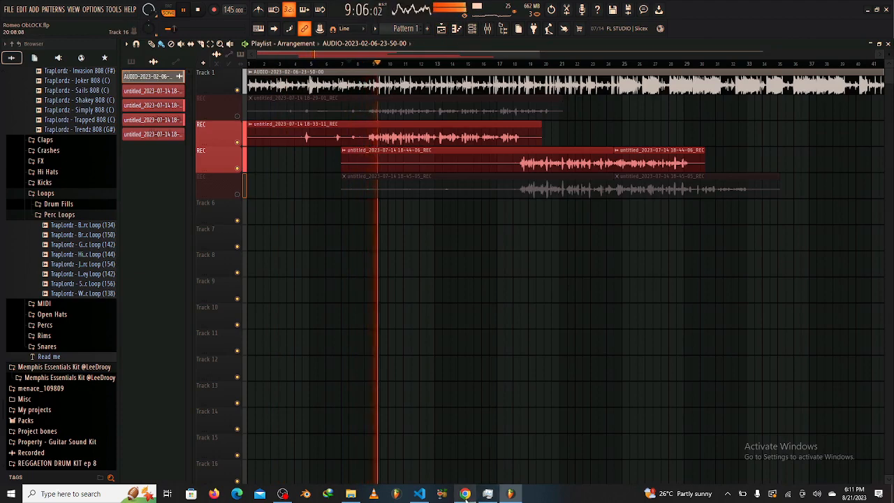
key(F9)
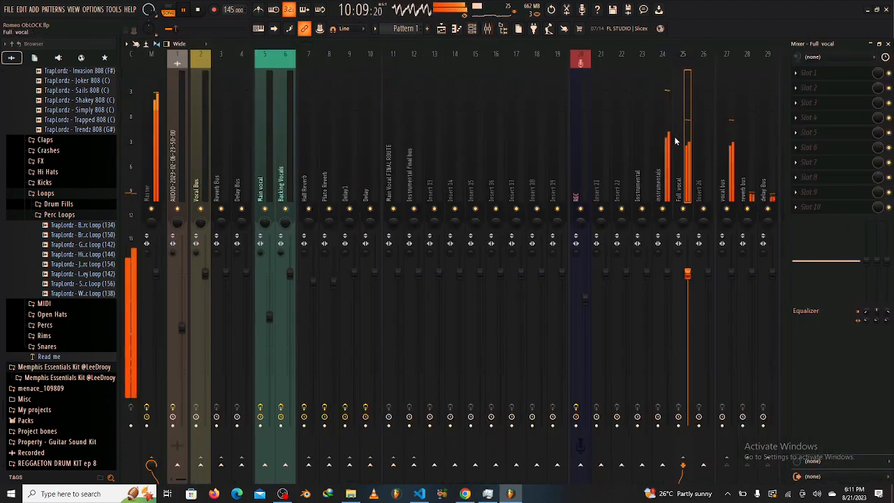
key(space)
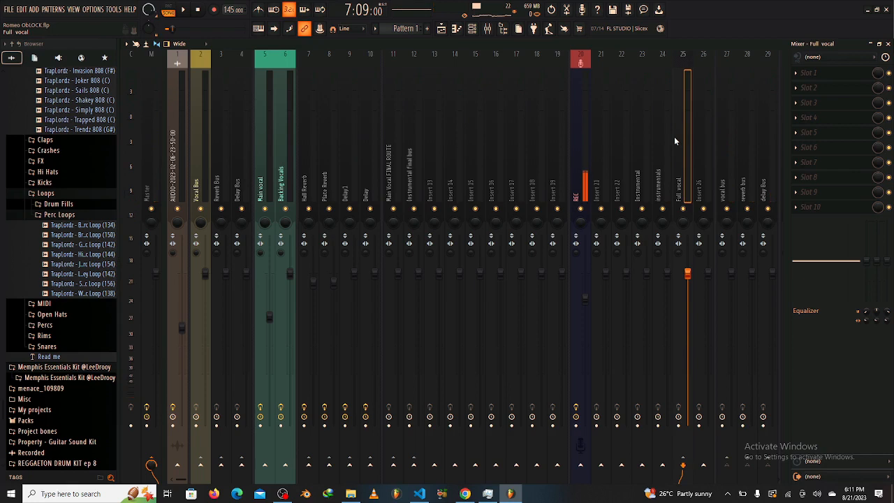
Lower the instrumentals track's volume fader in two passes, playing the song to balance it against the Full vocal track.
click(658, 160)
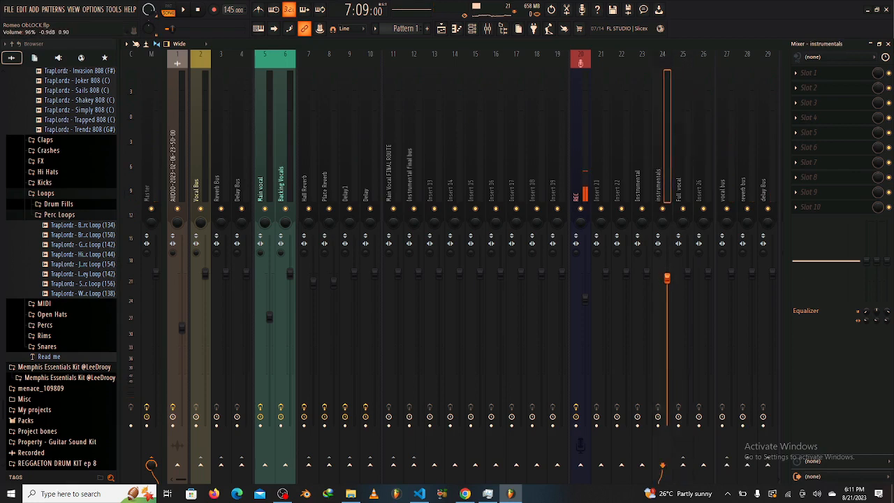
drag(667, 278, 666, 311)
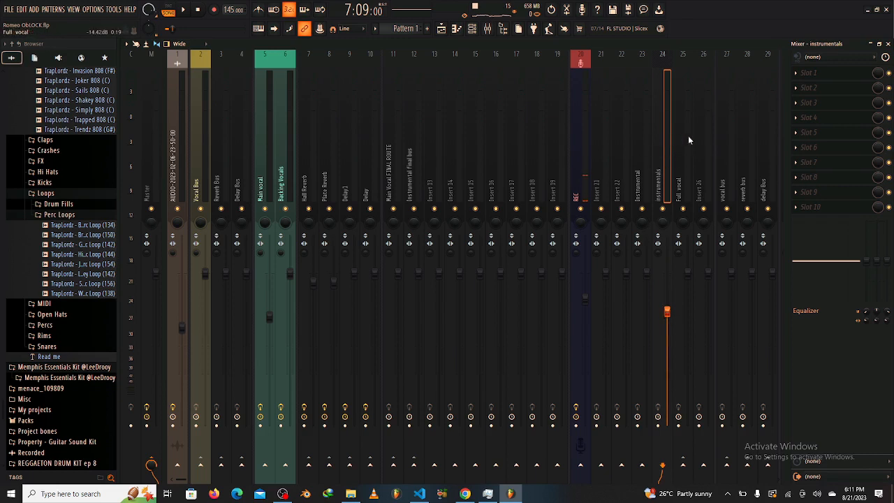
key(space)
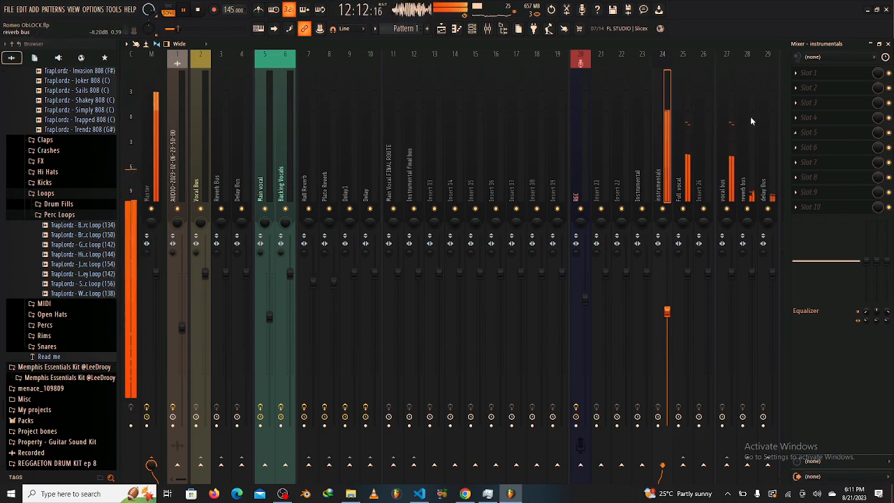
click(685, 124)
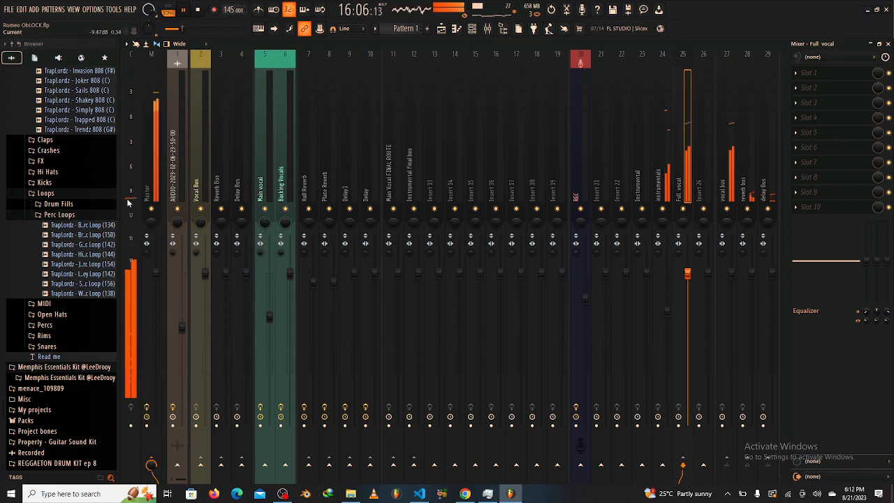
key(space)
click(661, 149)
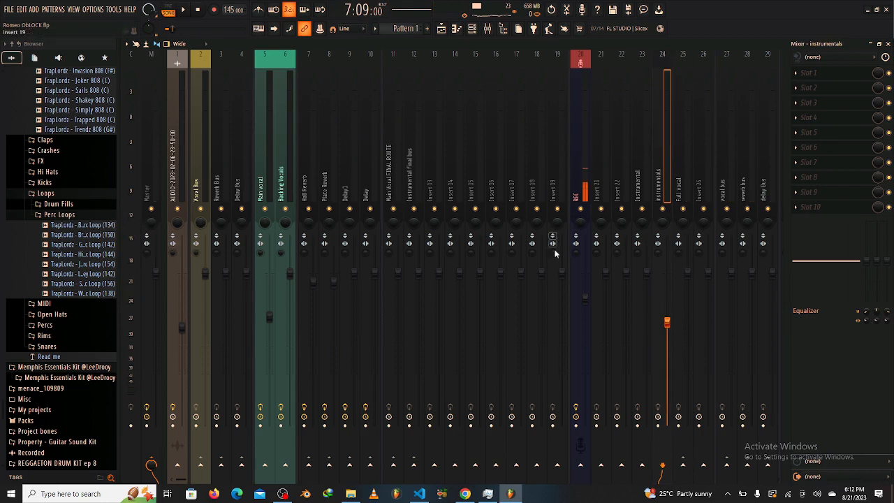
key(space)
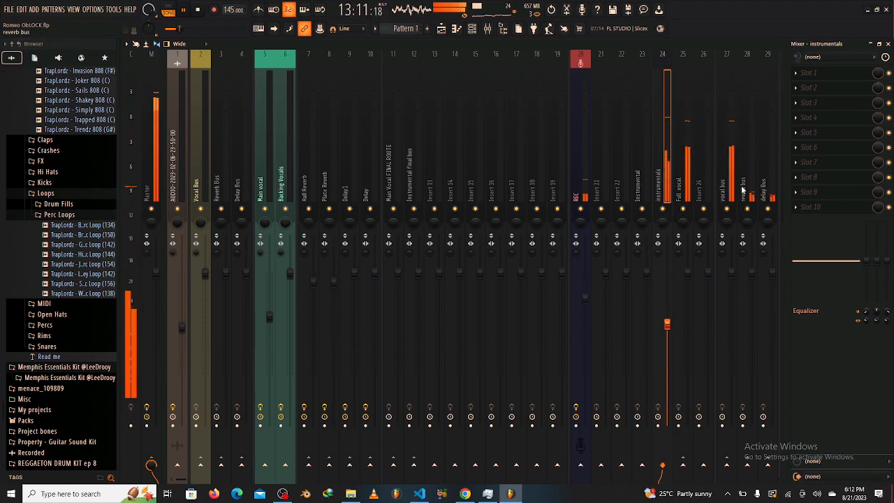
Find the main vocal track on Insert 30 and slightly lower the volume of its slot 8 Fruity send to track 2.
click(733, 183)
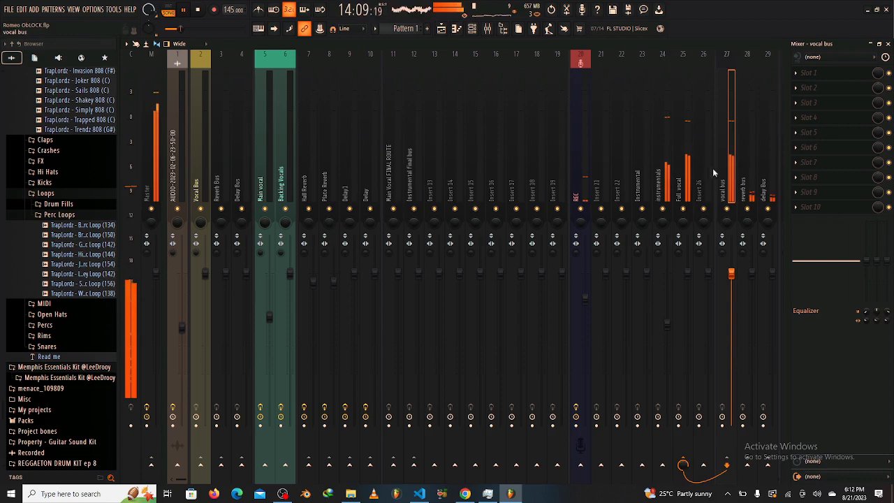
click(770, 183)
scroll(776, 183, down, 3)
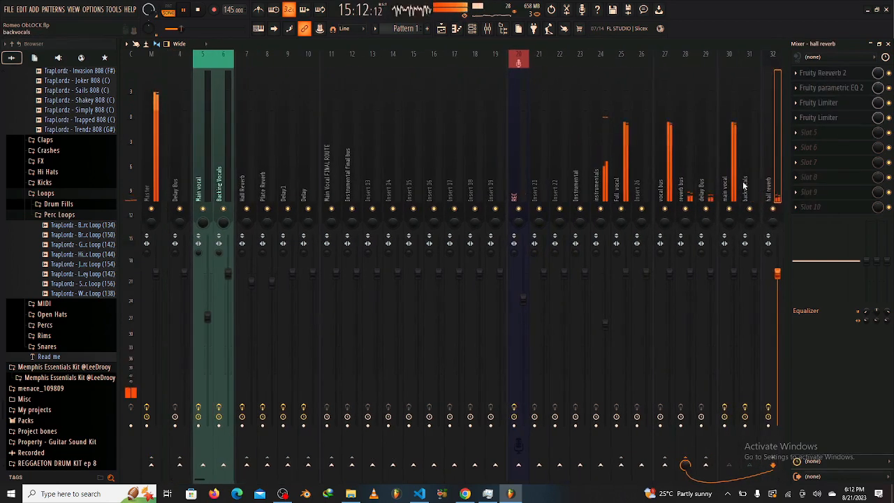
click(733, 183)
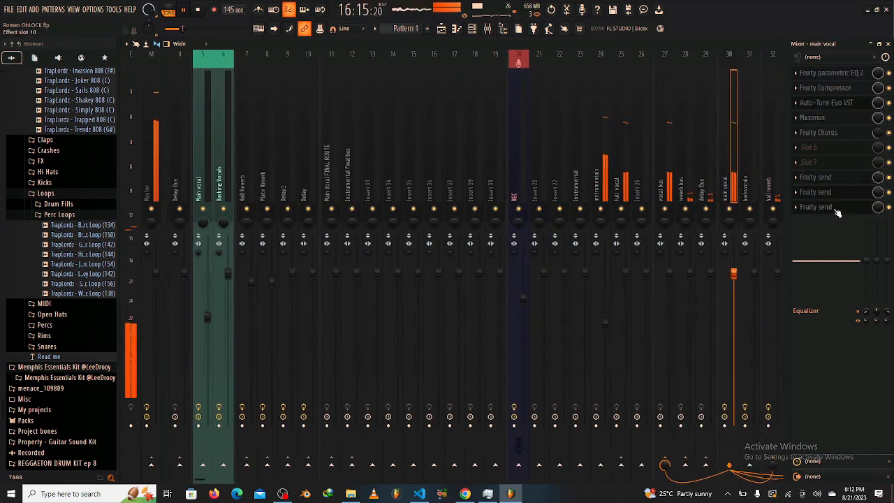
click(830, 180)
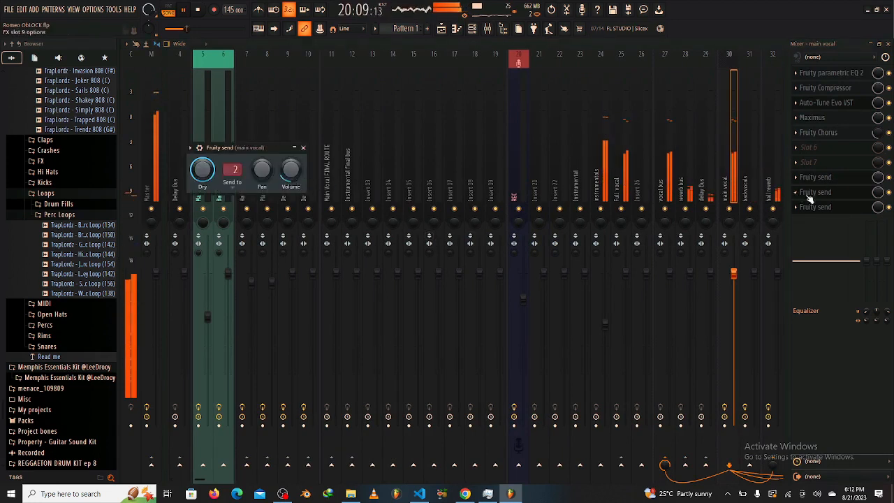
click(821, 208)
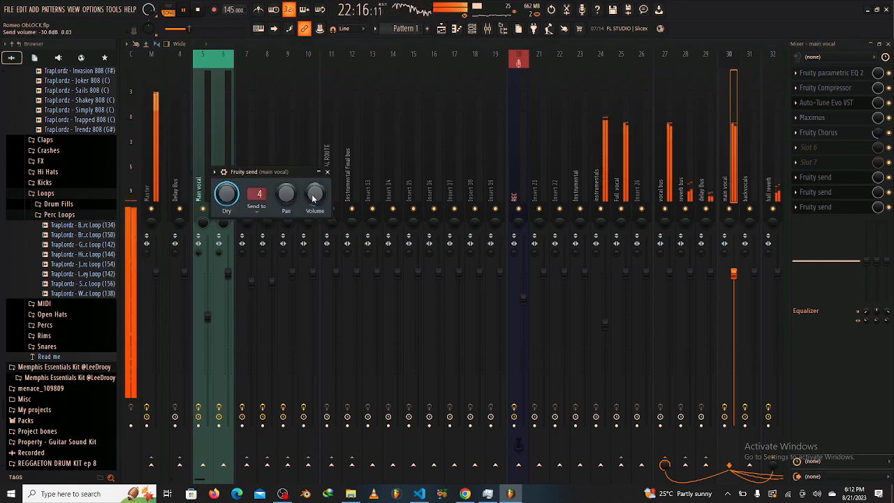
click(834, 181)
drag(291, 171, 291, 176)
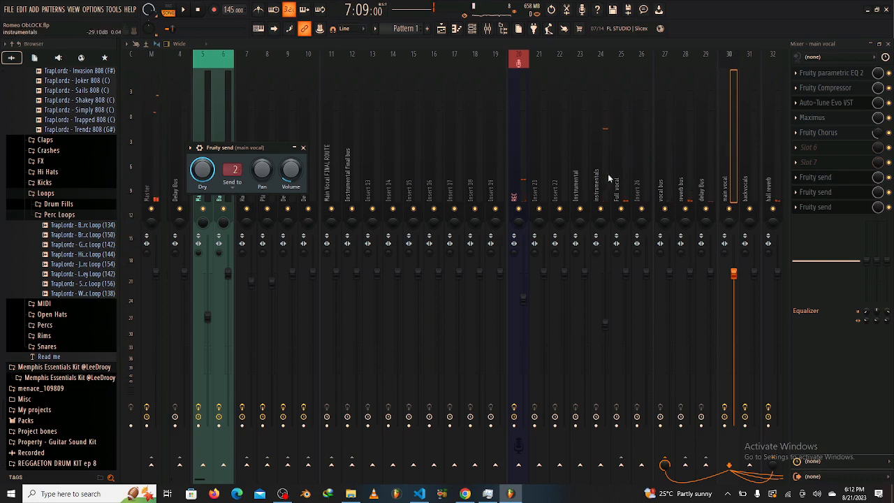
Turn off Fruity Chorus on the main vocal track and play the song through to about bar 28 to hear the mix.
click(889, 136)
key(space)
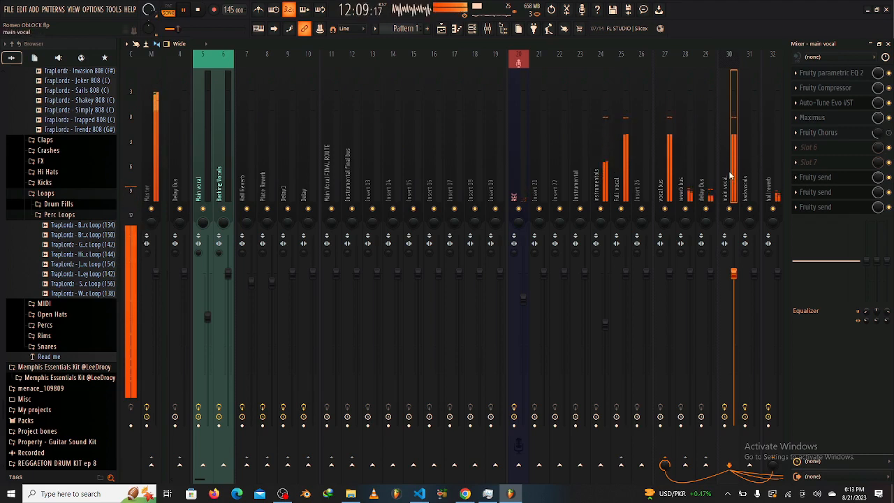
click(442, 28)
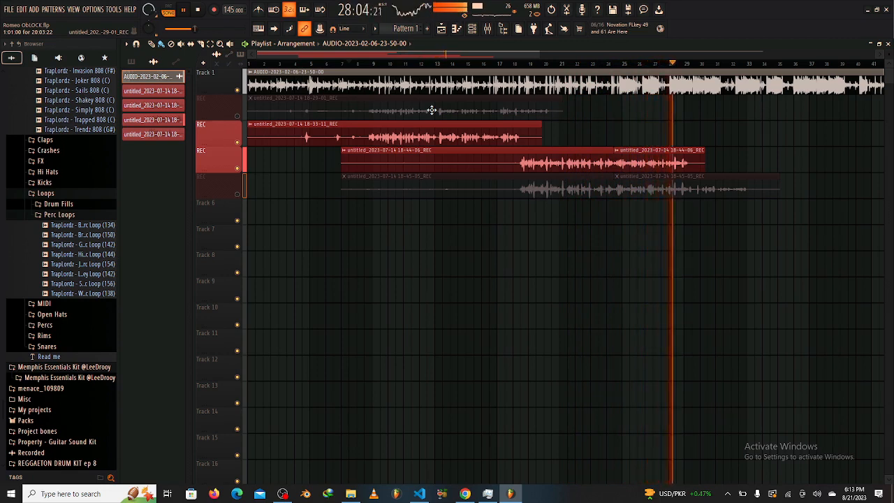
key(space)
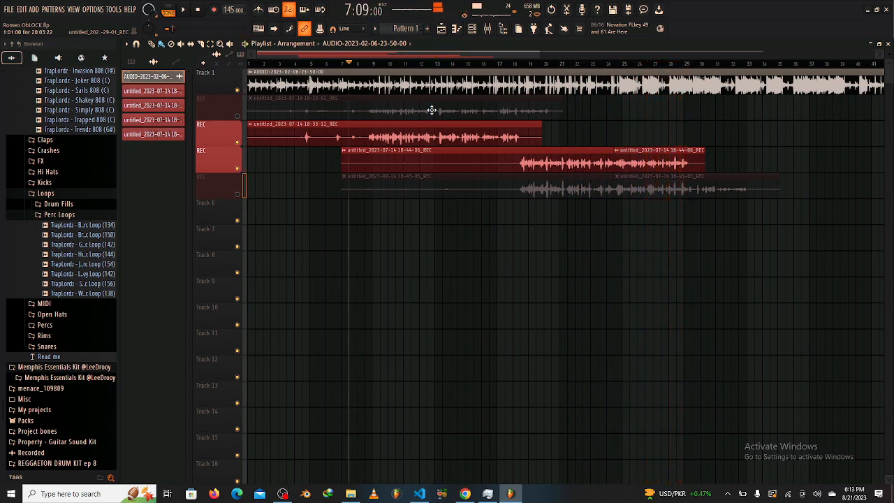